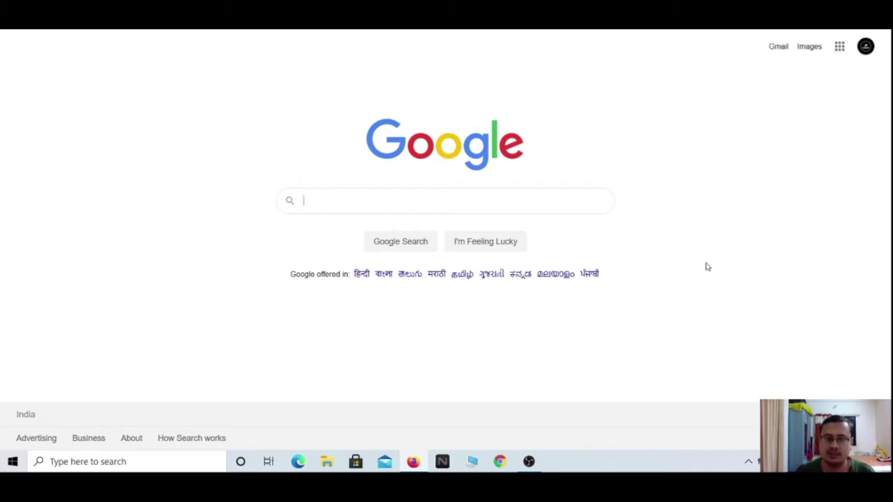
Search Google for "google forms", look over the results, and return to the Google homepage.
type("g")
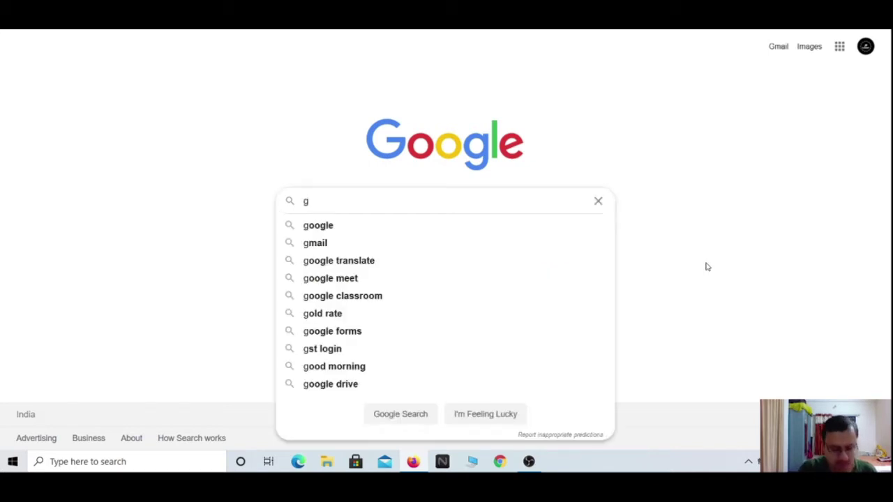
type("oogle forms")
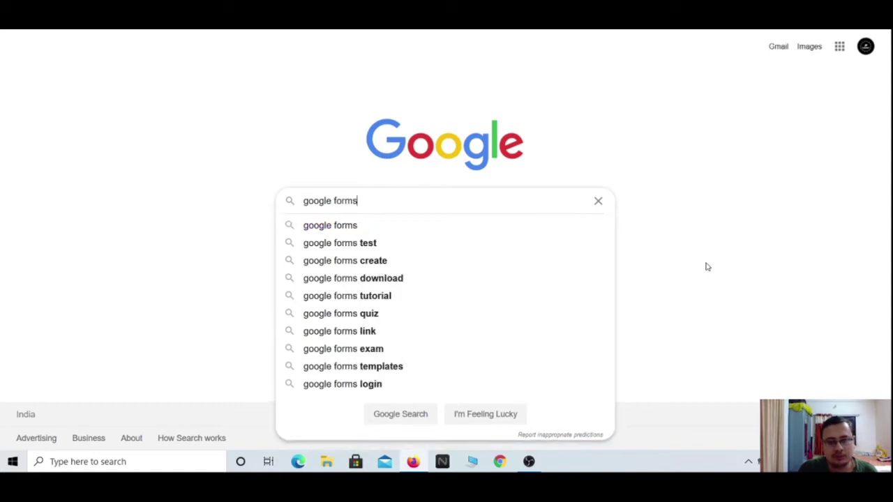
key("Return")
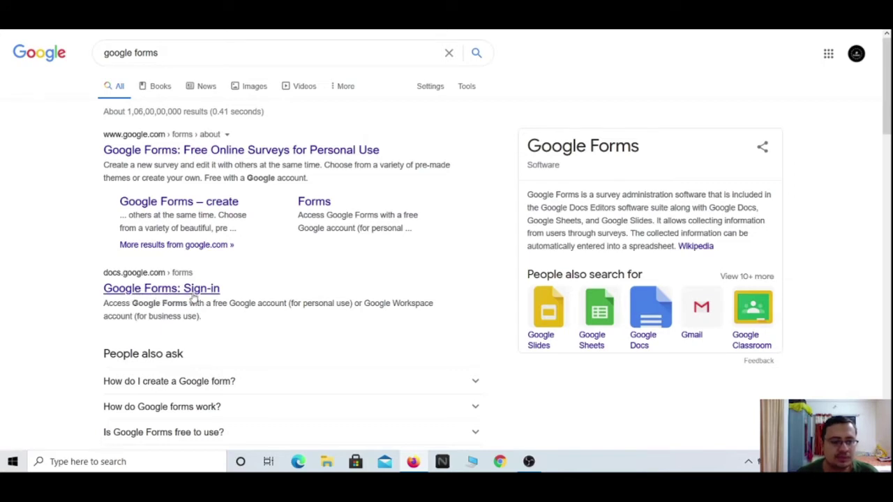
scroll(186, 266, "down", 1)
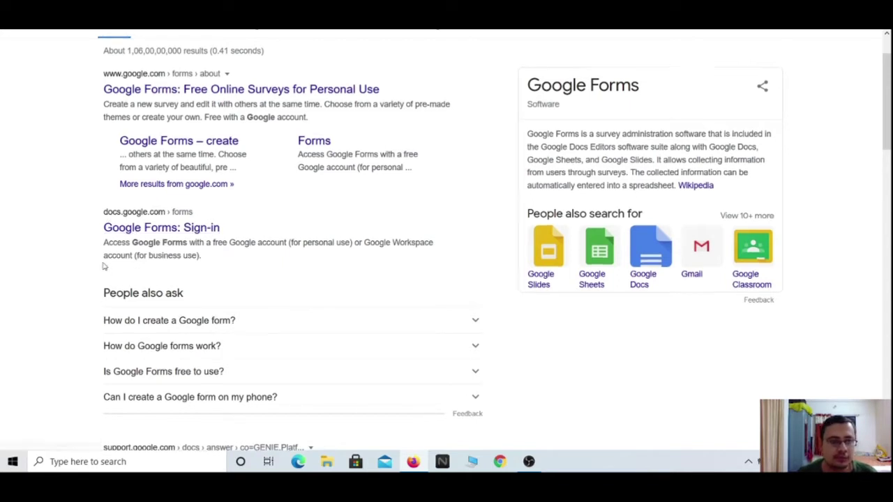
scroll(101, 263, "up", 1)
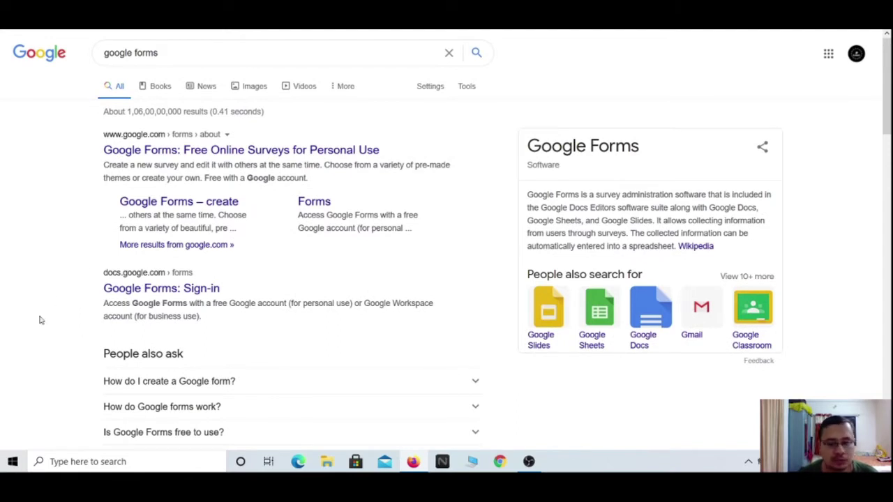
left_click(22, 33)
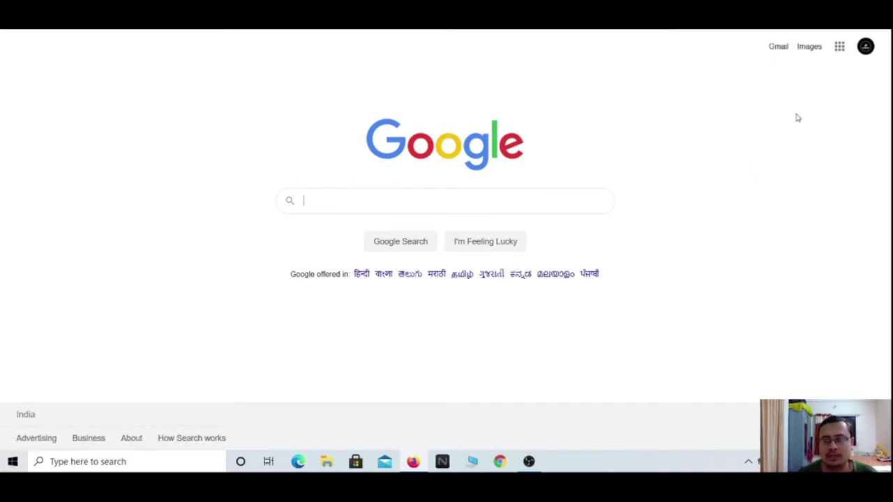
Look through the full list of Google apps available from the homepage.
left_click(841, 52)
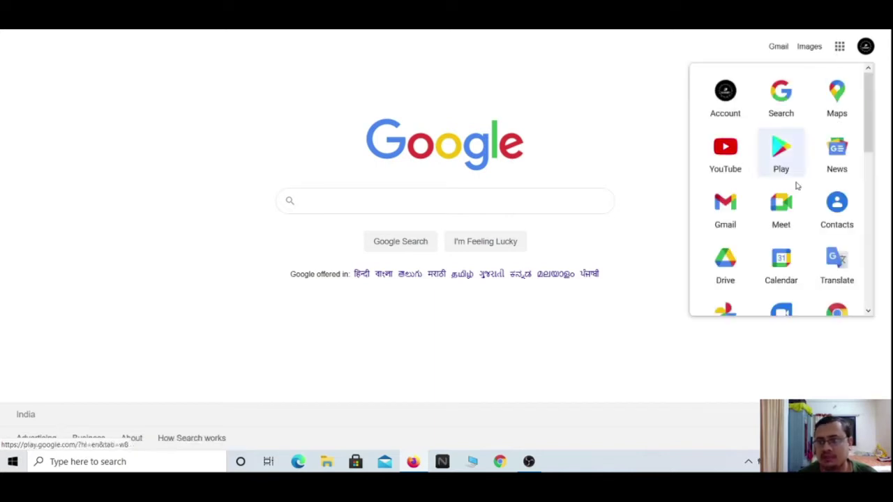
scroll(802, 230, "down", 1)
scroll(802, 230, "down", 5)
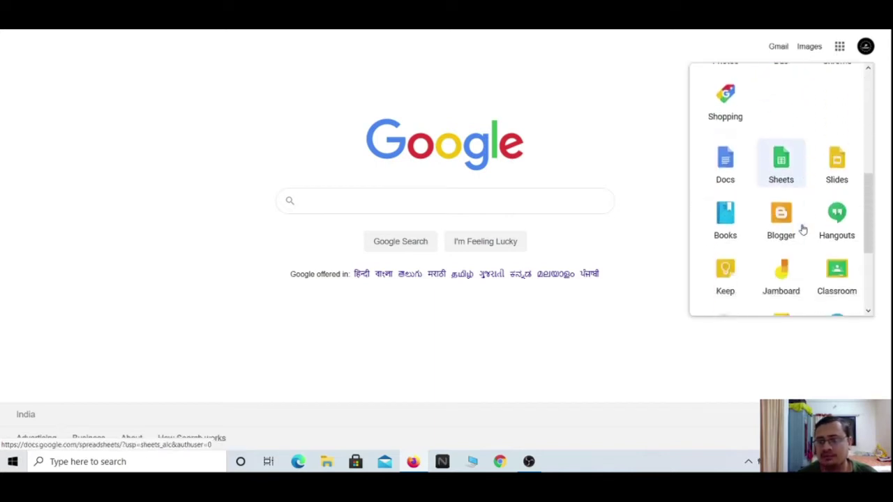
scroll(792, 252, "down", 2)
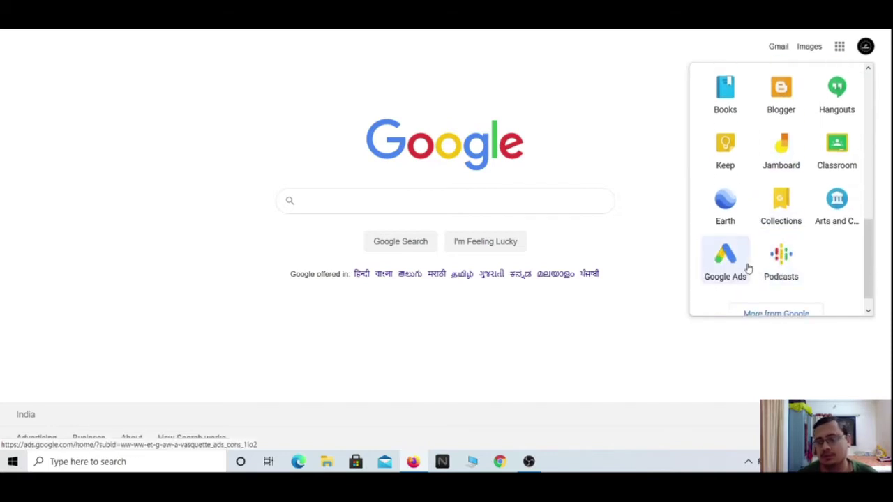
scroll(729, 264, "down", 1)
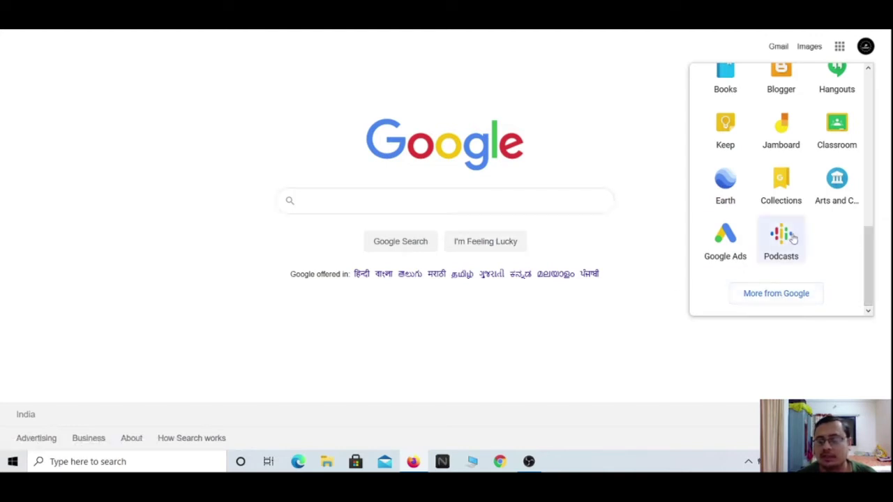
scroll(791, 235, "up", 2)
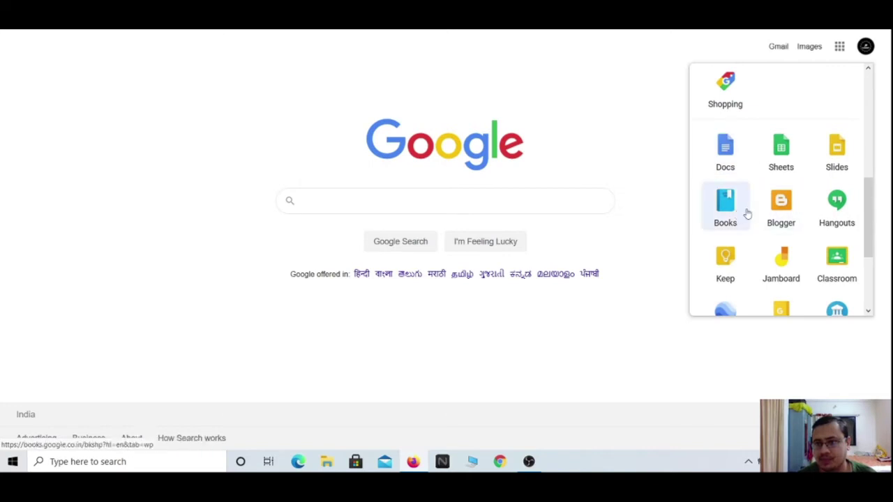
scroll(749, 223, "up", 2)
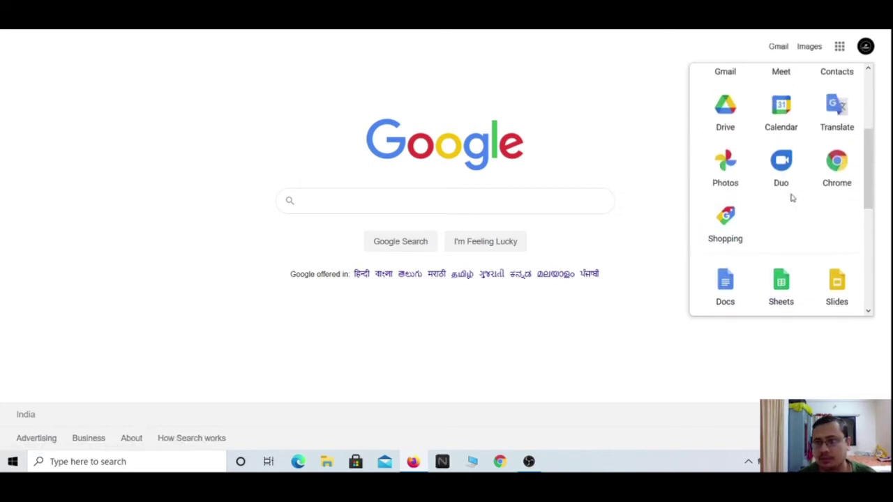
scroll(781, 202, "up", 3)
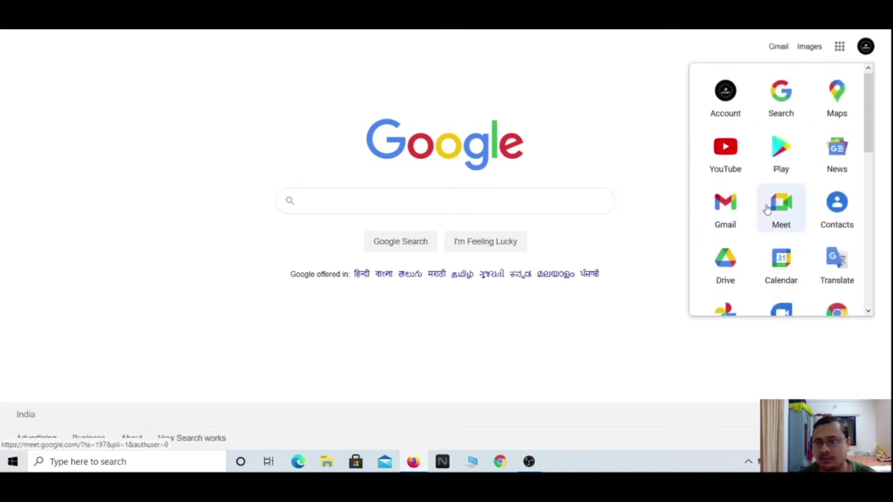
left_click(638, 73)
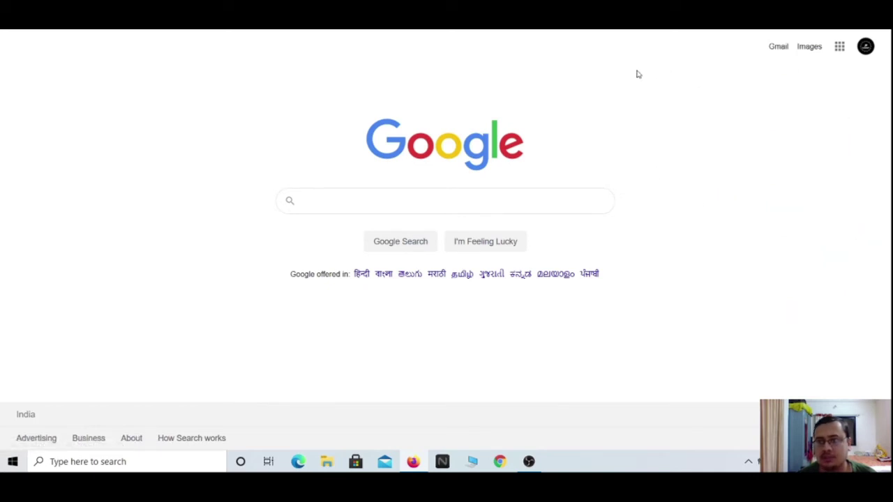
left_click(839, 47)
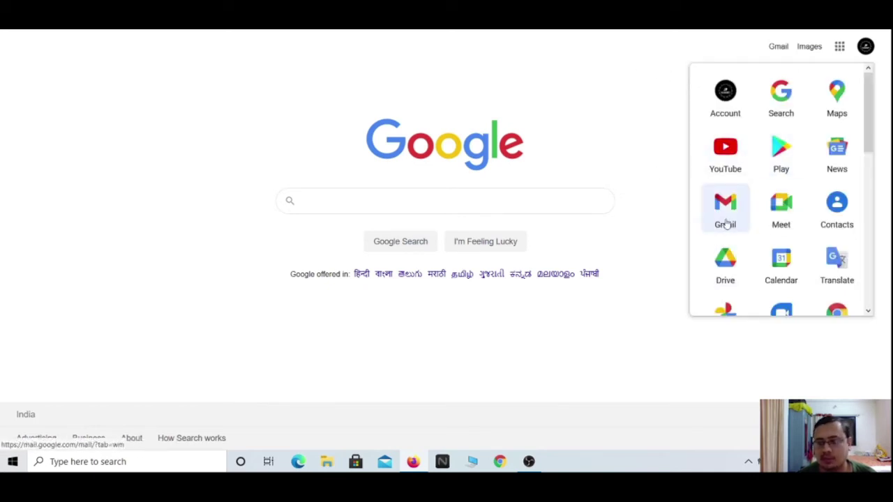
left_click(630, 104)
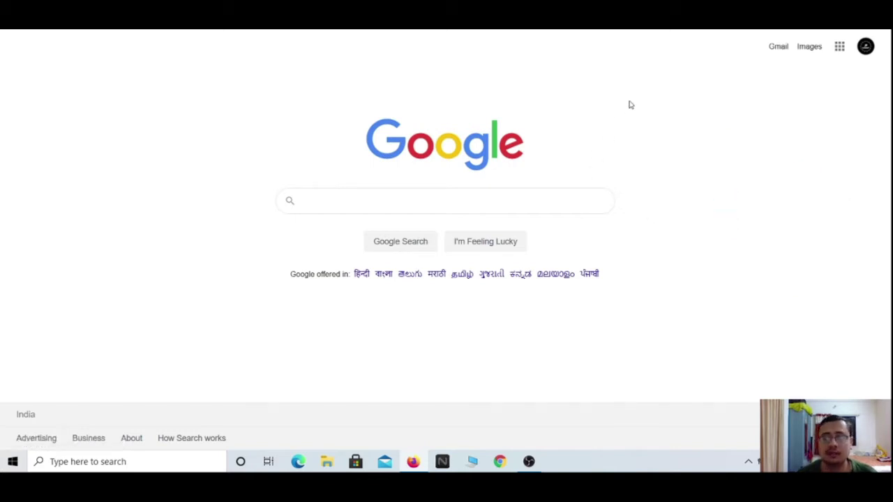
Open Google Drive from the Google apps list and dismiss the notice about trash changes.
left_click(840, 51)
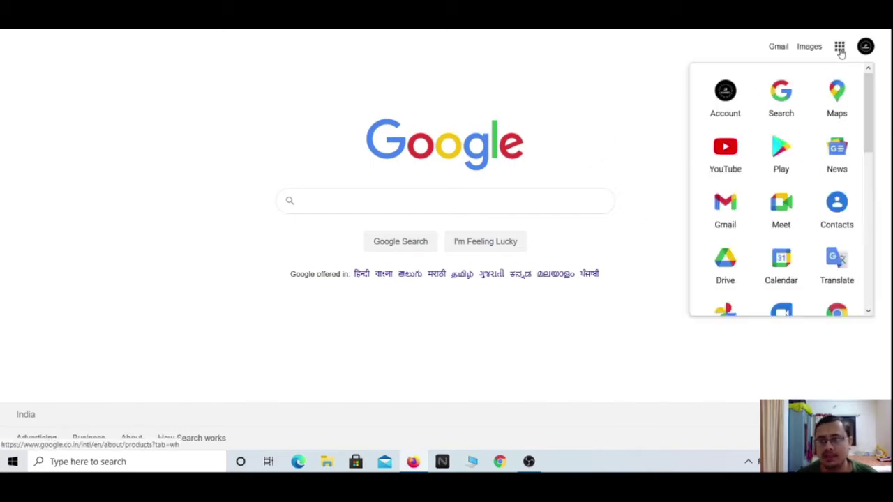
left_click(735, 260)
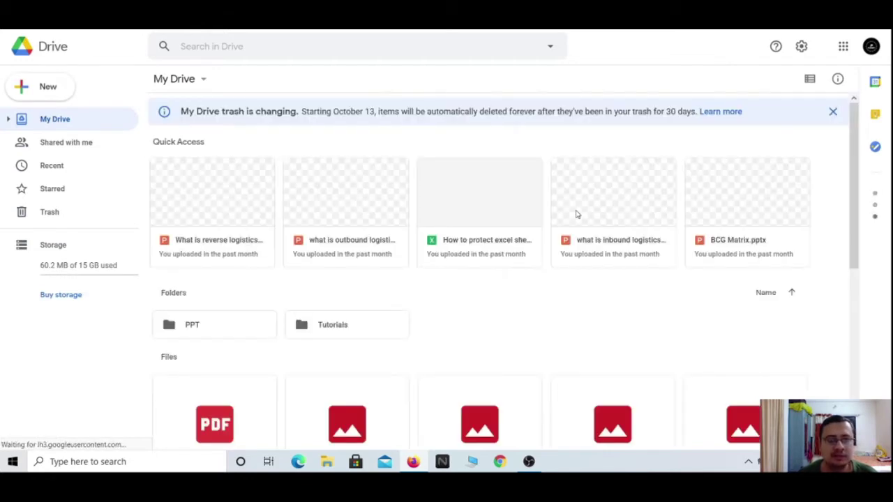
left_click(833, 112)
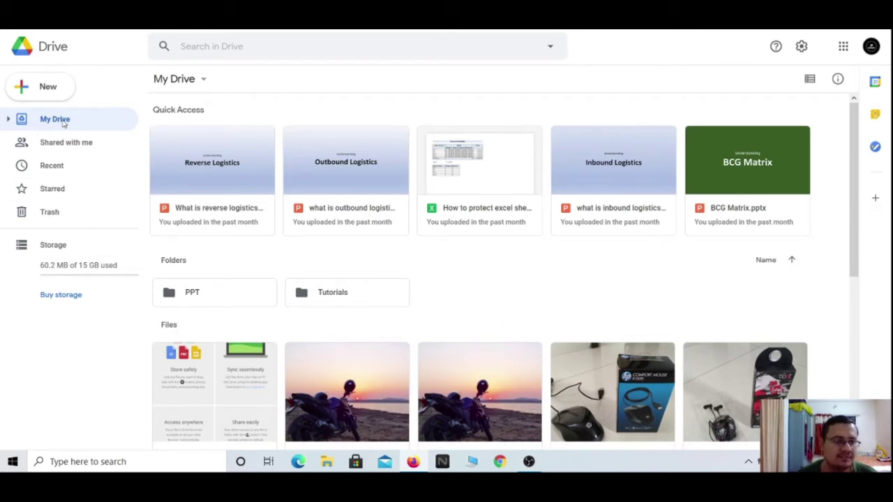
Create a blank Google Form in My Drive, dismissing the trash notice and declining the tour of the new Forms.
right_click(548, 276)
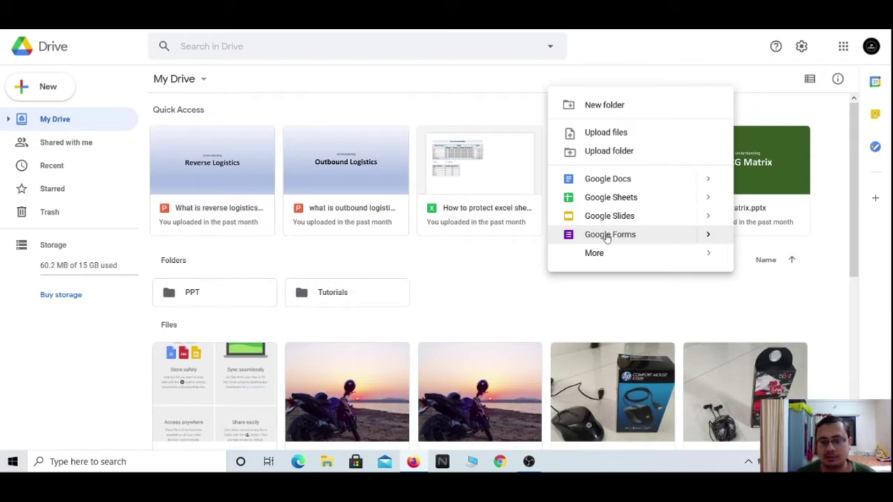
left_click(606, 235)
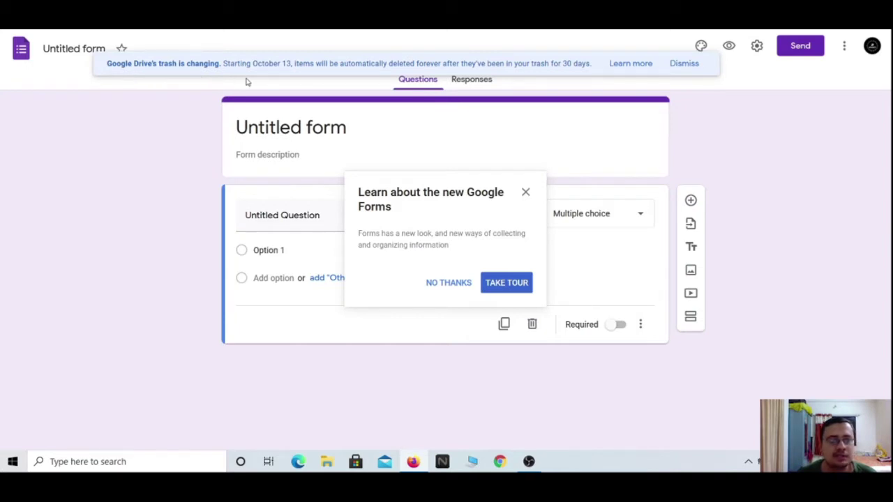
left_click(683, 64)
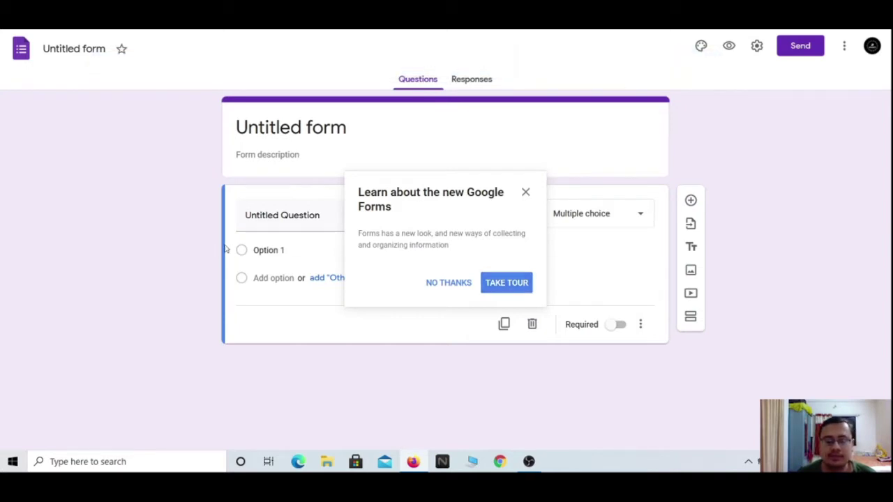
left_click(447, 284)
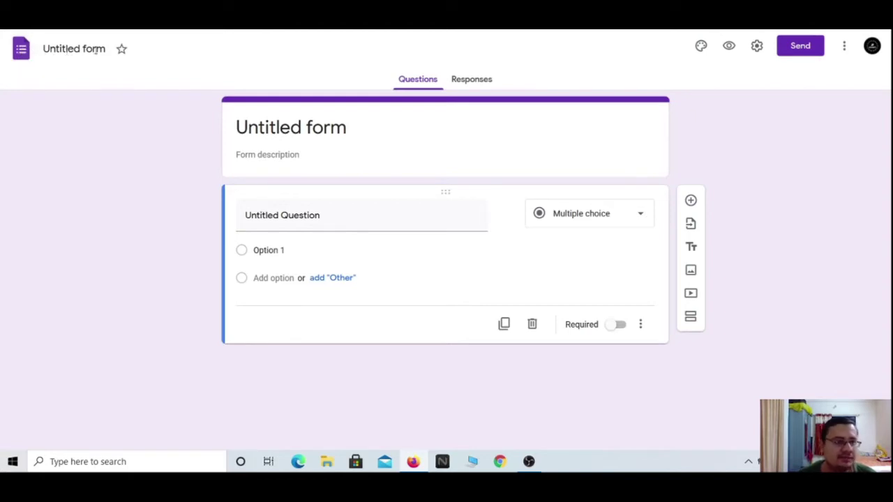
Rename the untitled form as "Customer Satisfaction".
left_click(100, 49)
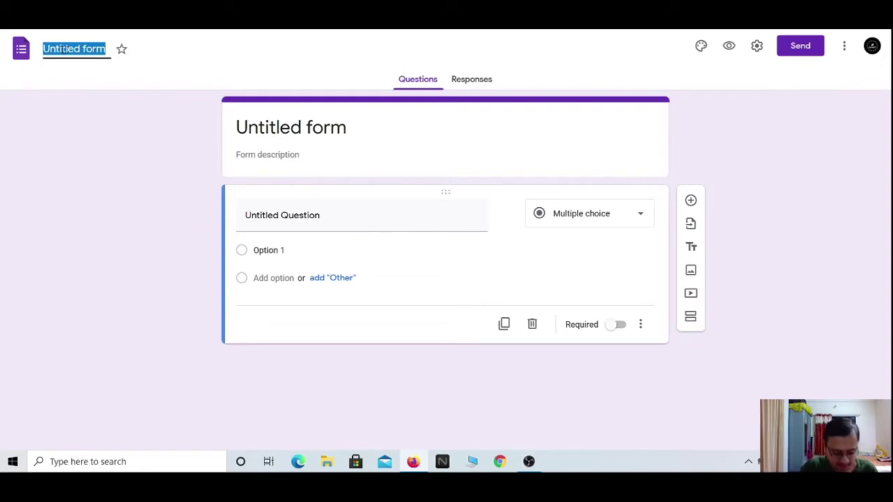
type("Cust")
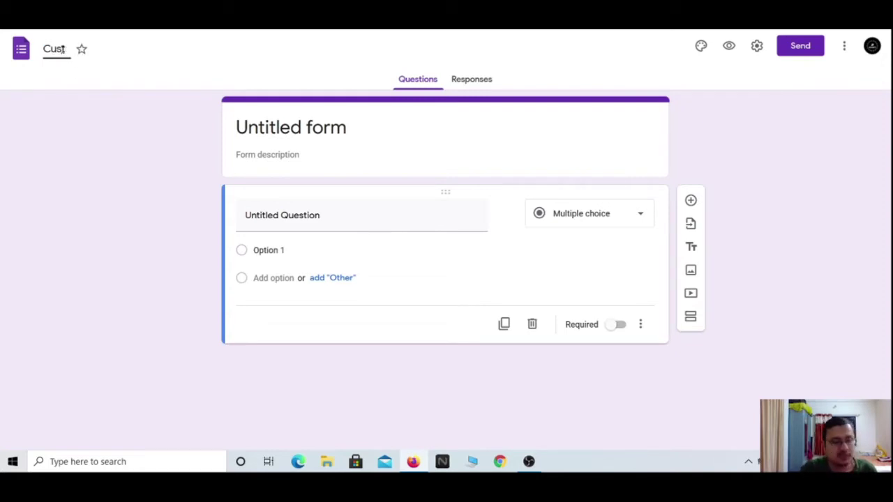
type("omer Sat")
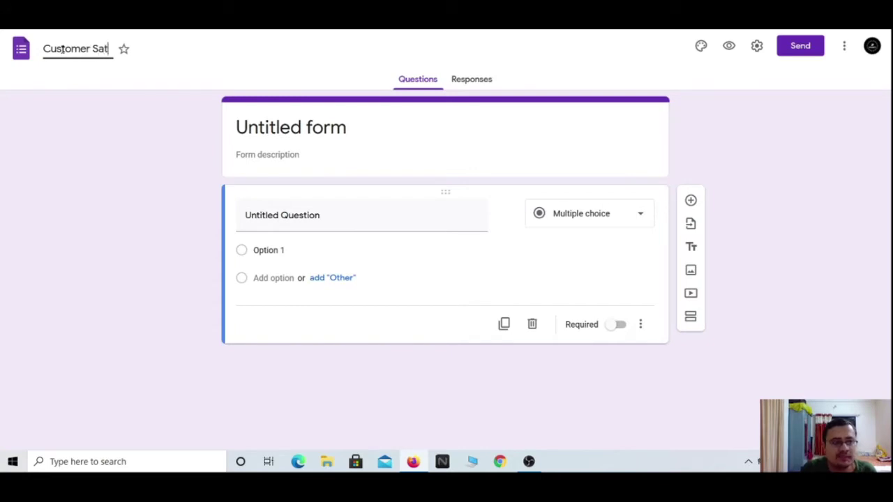
type("isfaction")
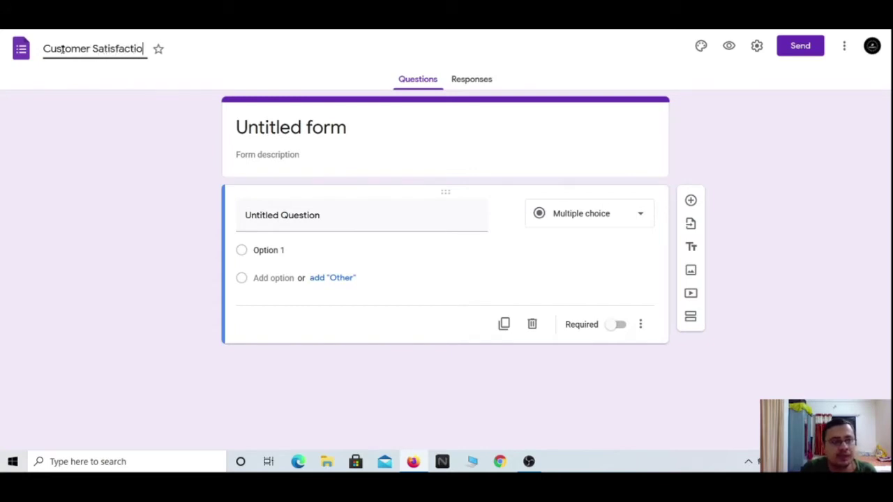
left_click(117, 109)
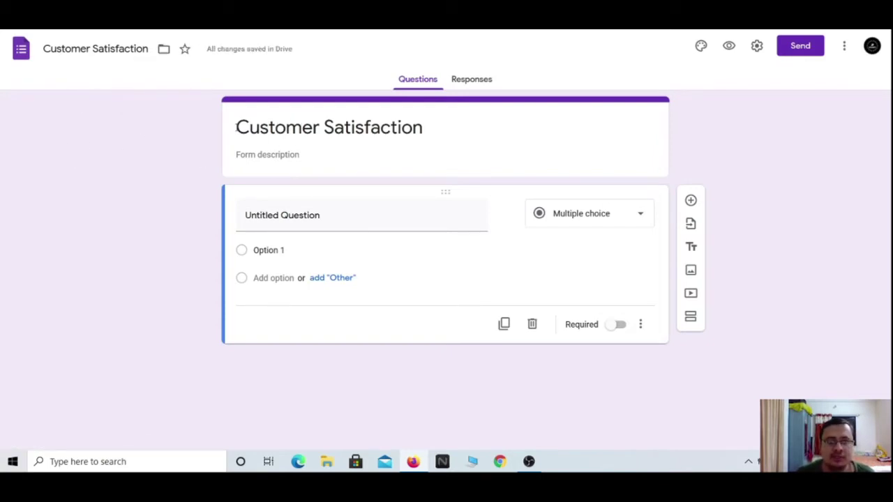
left_click_drag(238, 127, 419, 136)
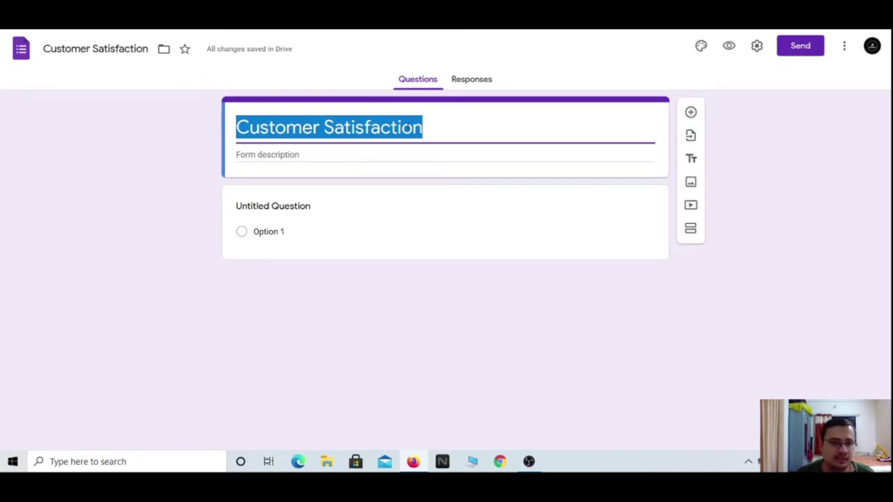
left_click(87, 47)
left_click_drag(134, 47, 43, 49)
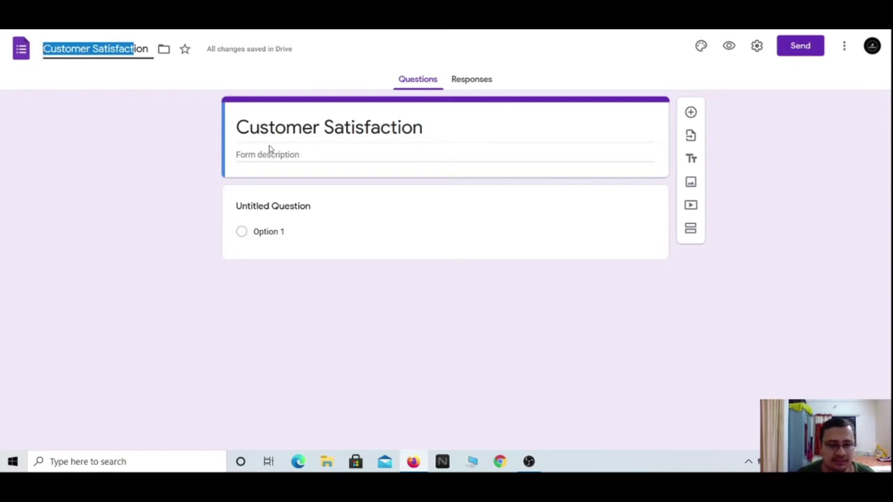
triple_click(249, 132)
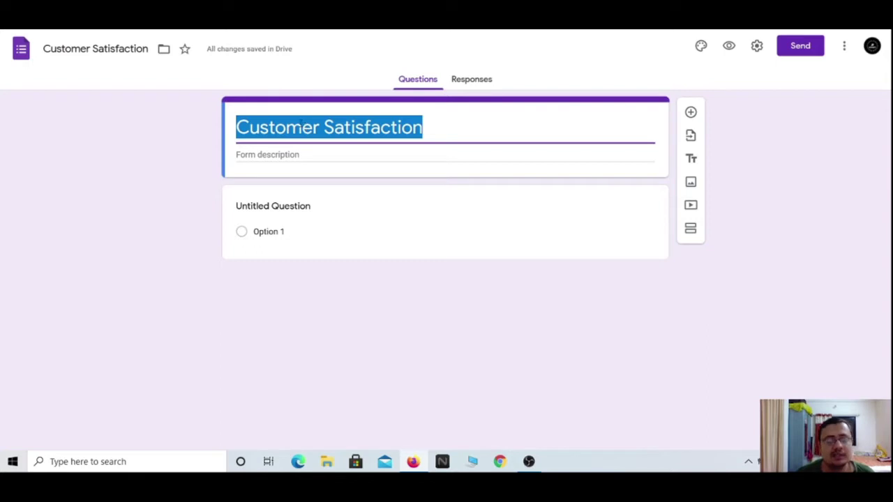
Enter the form description "This is a customer satisfaction survey form which is made by xyz company in order to study the customer satisfaction regarding a particular product".
left_click(258, 155)
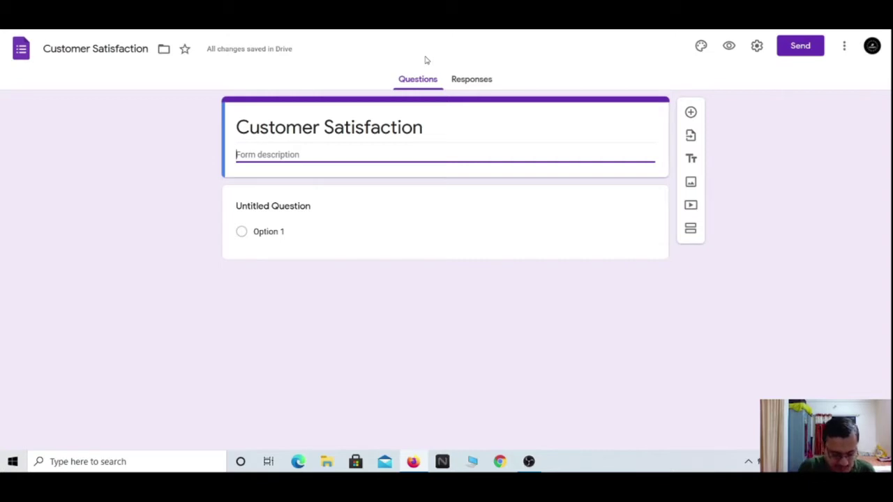
type("This is a customer satisfaction survey form which is made by ")
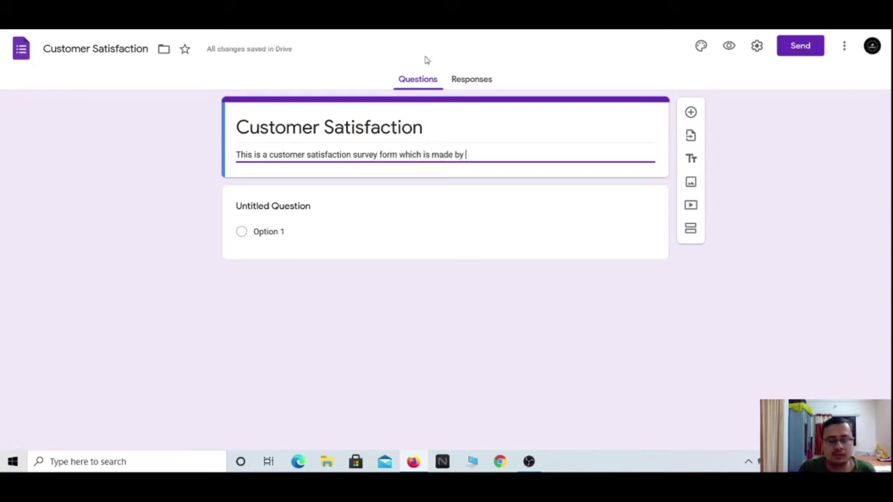
type("xyz company in order to")
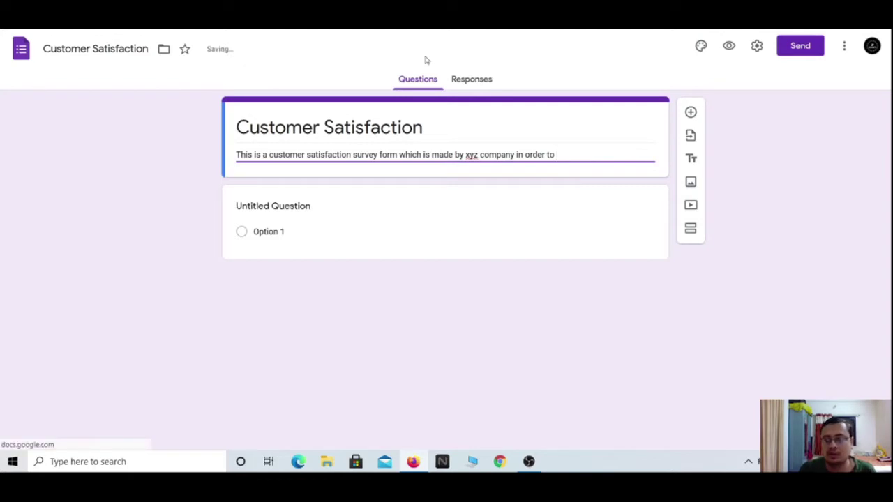
type(" study the customer satisfaction regarding a particular product")
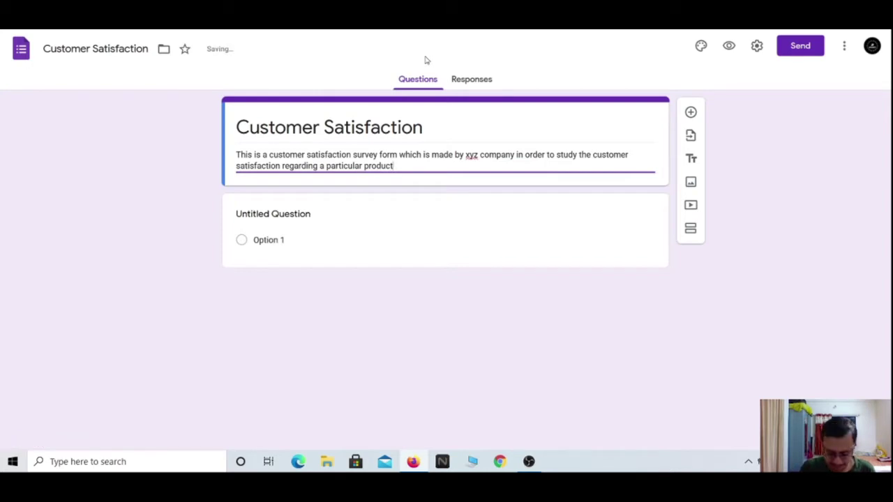
End the form description with a period, without trailing blank lines, and leave the field.
type(".")
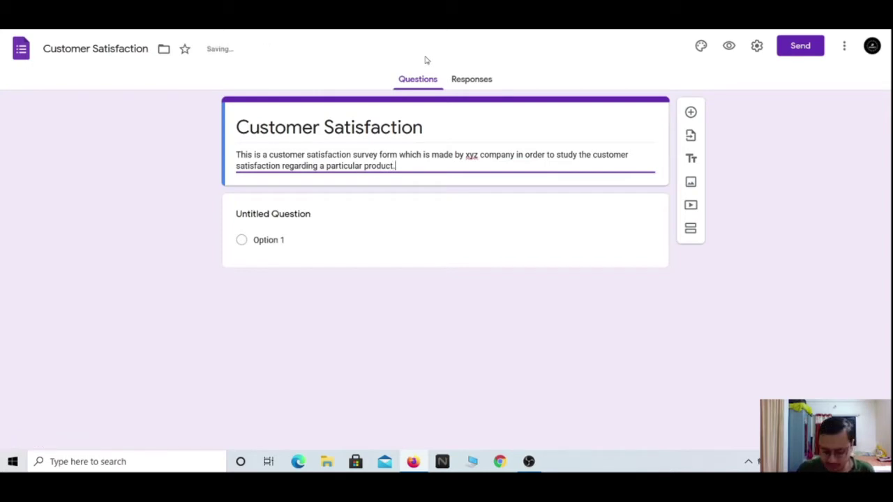
key("Return")
key("Return")
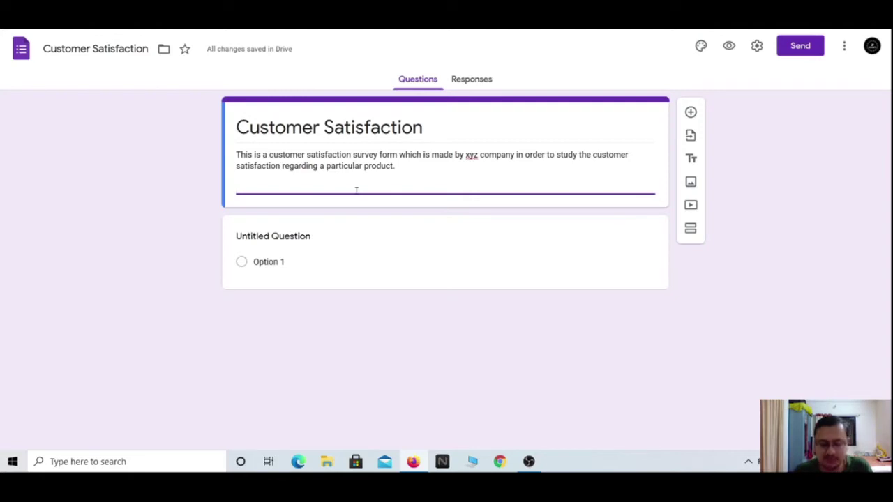
key("BackSpace")
key("BackSpace")
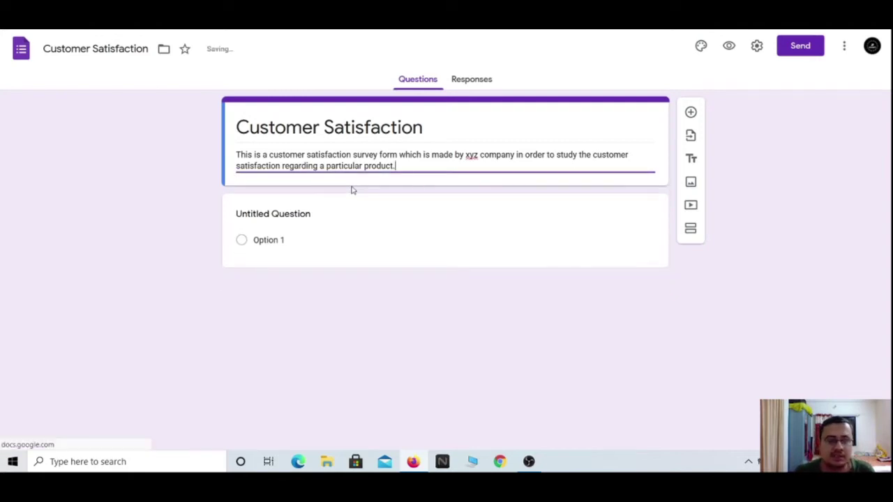
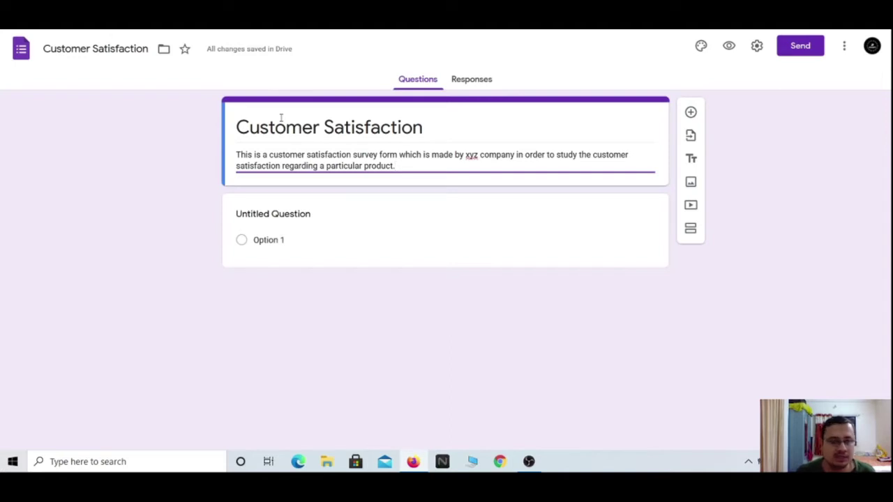
left_click(195, 217)
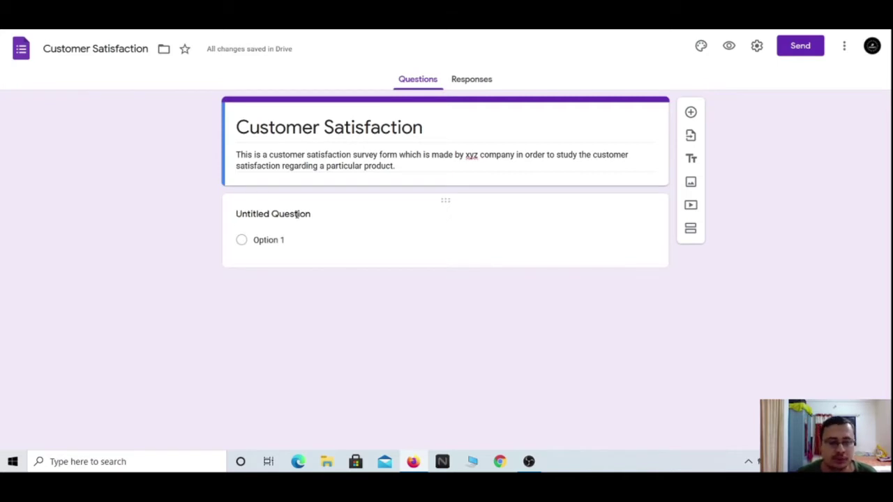
Enter "What do you prefer to buy from our shop?" as the text of the untitled multiple choice question.
left_click(242, 241)
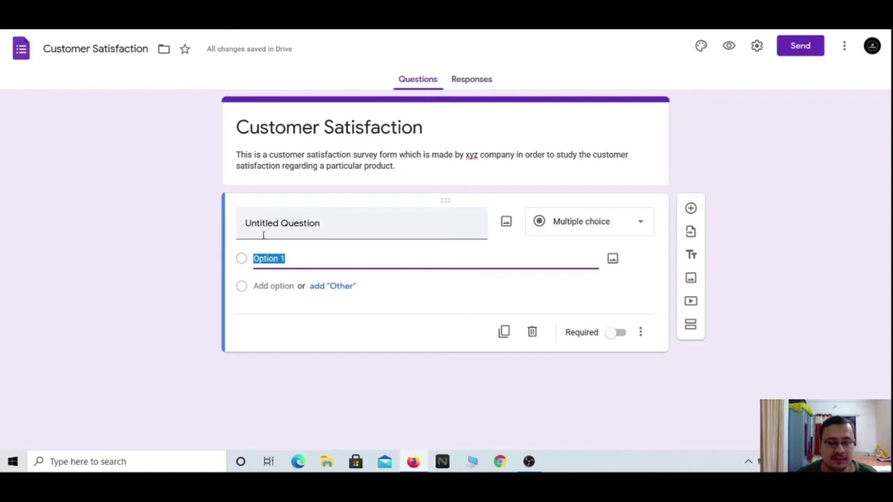
left_click(45, 231)
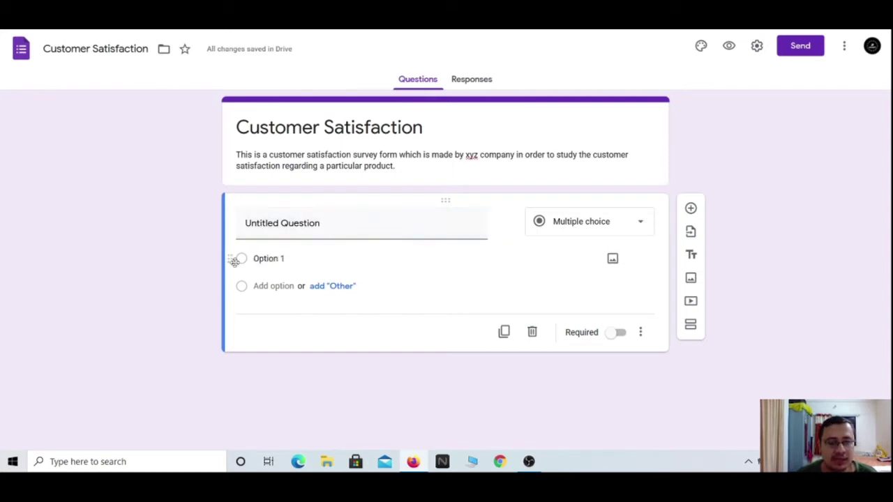
left_click(388, 220)
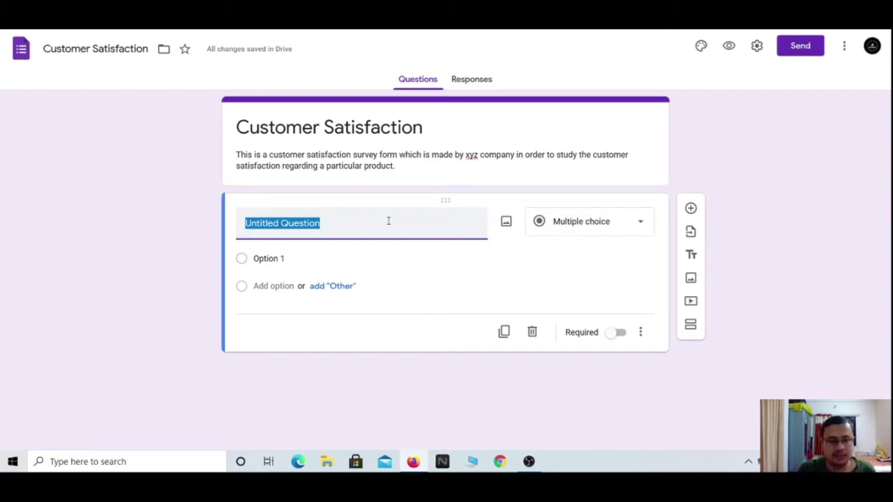
type("What do")
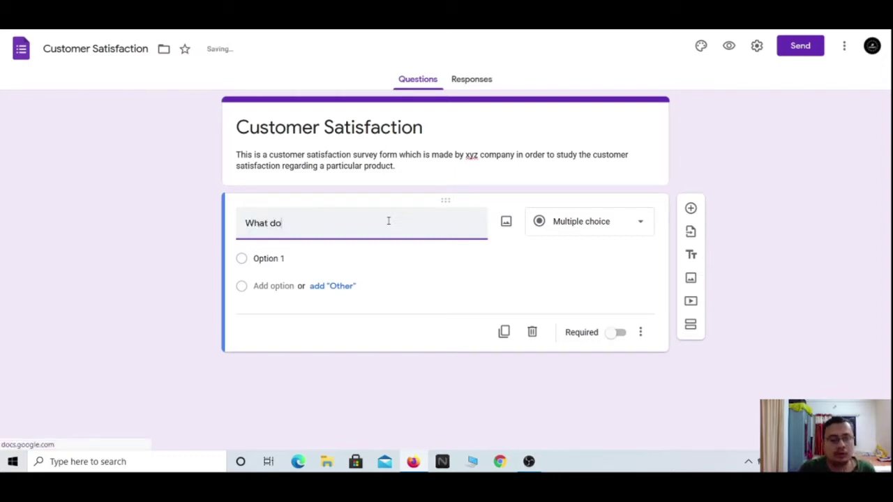
type(" you pr")
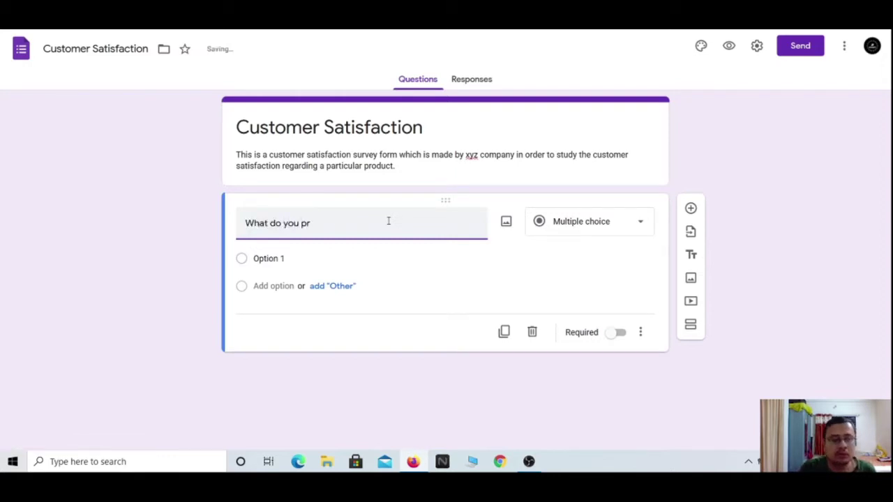
type("efer to b")
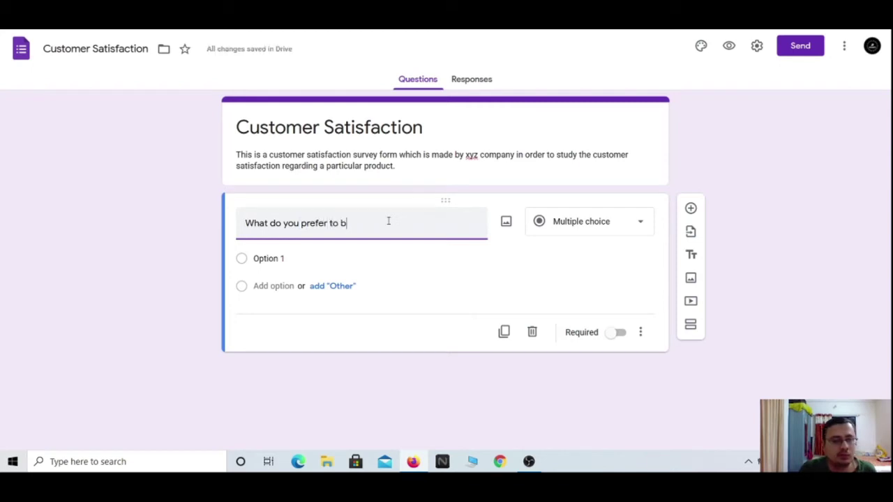
type("uy from ")
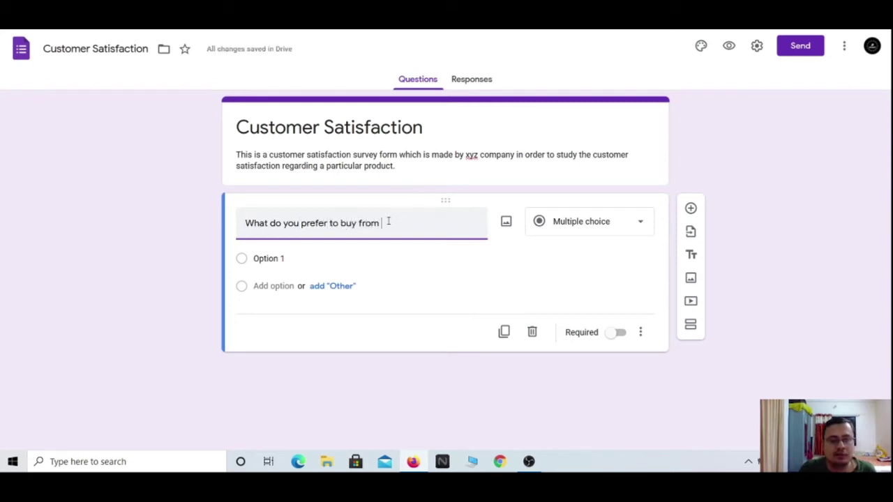
type("our shop?")
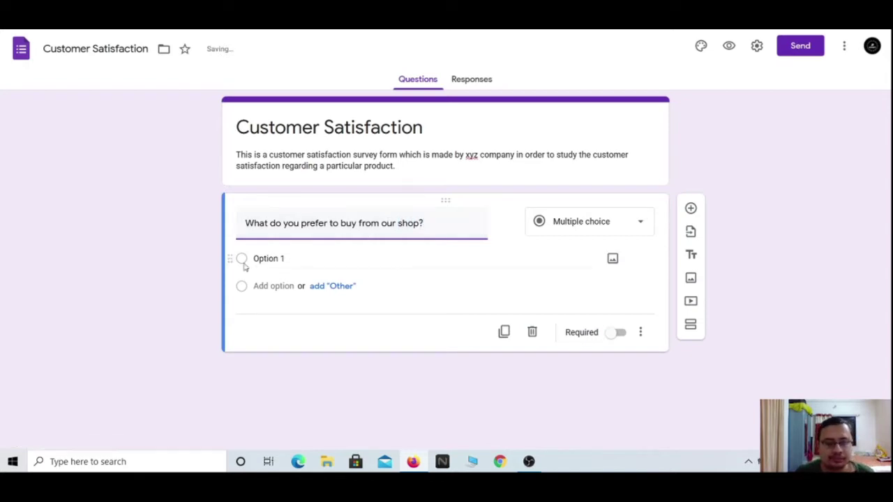
Give the shop question three answer options: 1, 2 and 3.
left_click(286, 259)
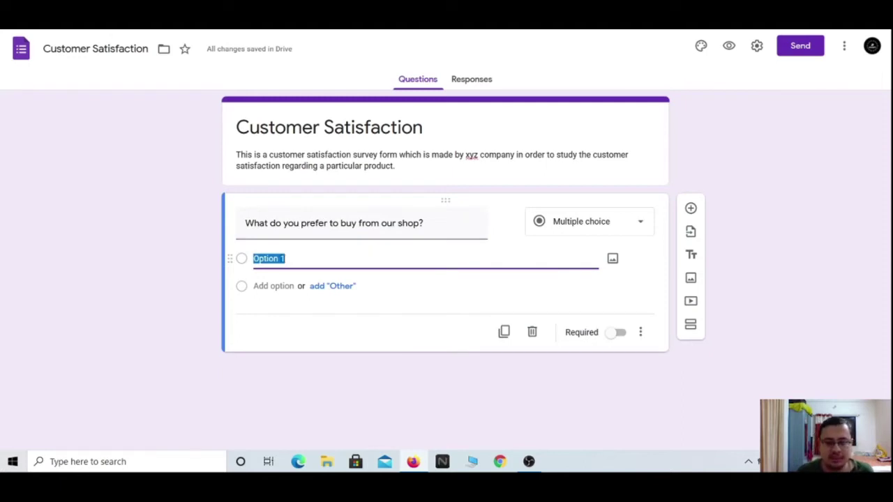
type("1")
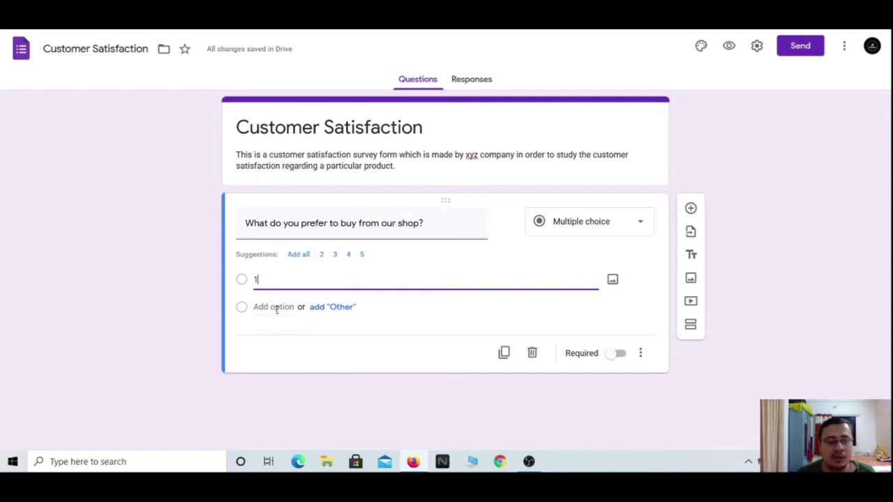
left_click(272, 307)
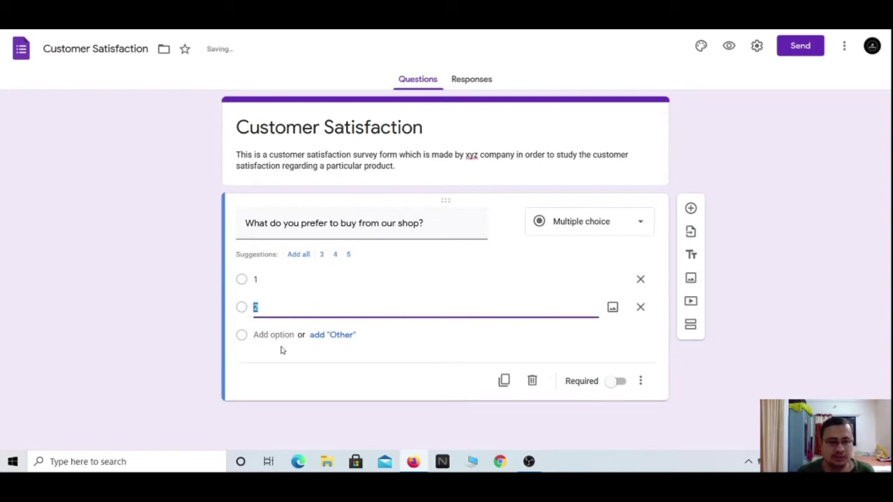
left_click(285, 334)
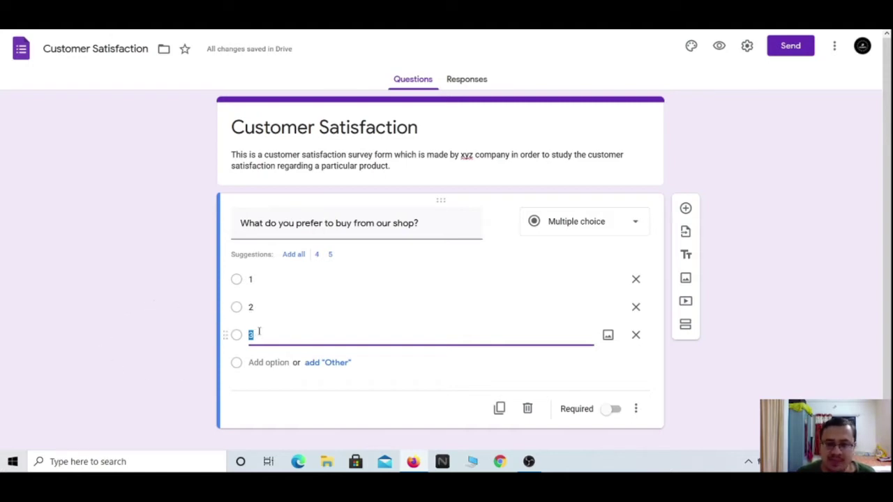
left_click(159, 339)
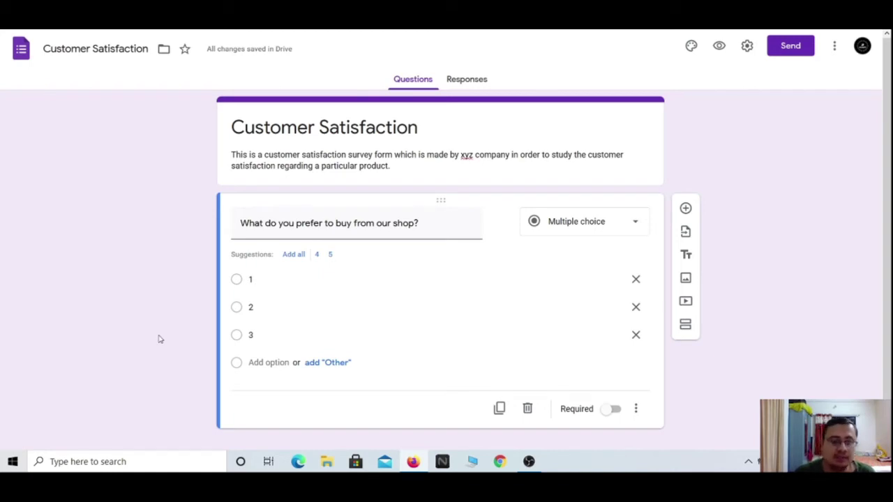
Make the shop question required, check the form's responses, and return to the questions.
scroll(176, 344, "down", 1)
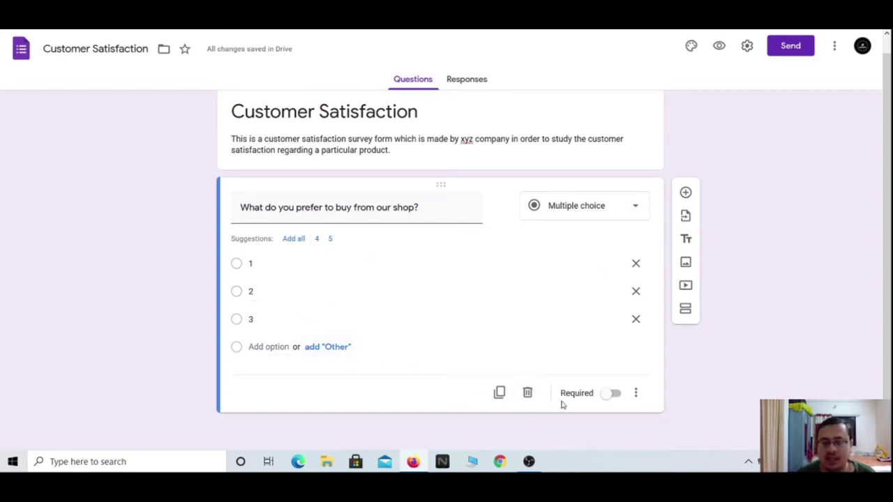
left_click(613, 396)
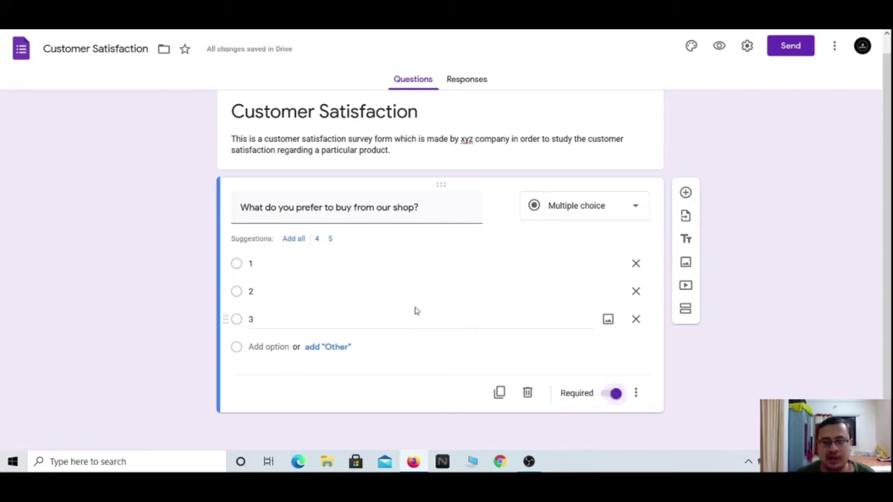
left_click(465, 82)
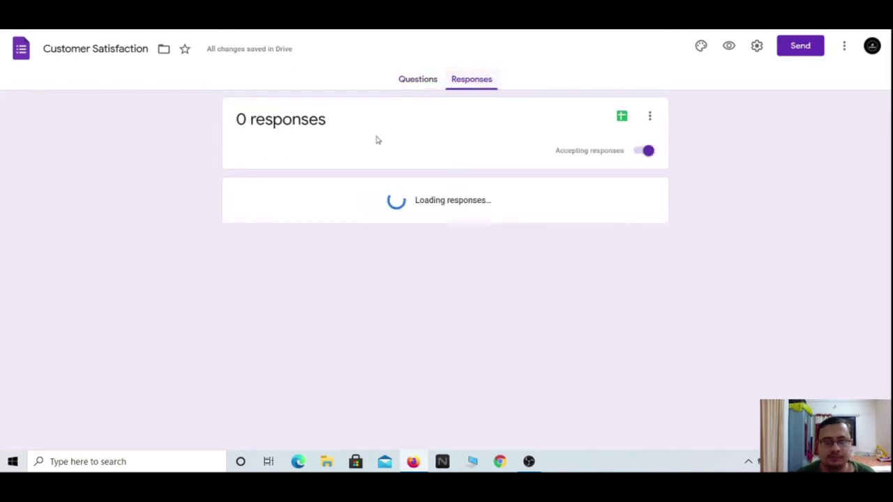
left_click(417, 81)
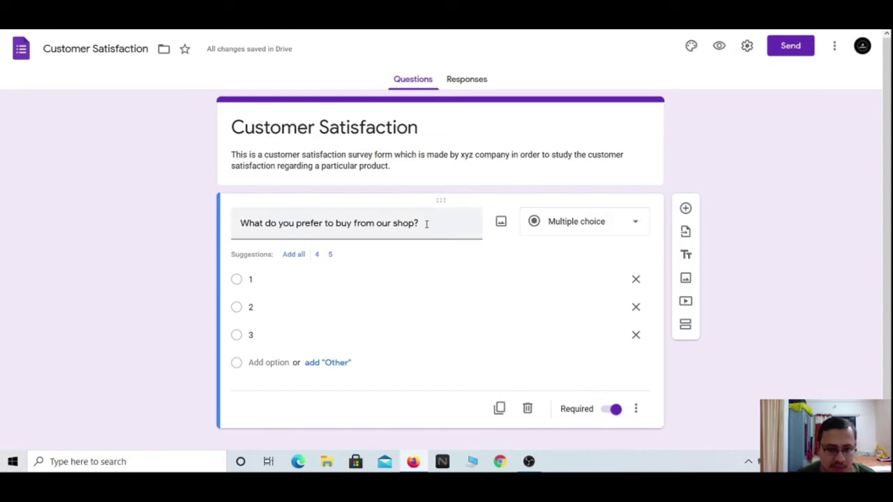
Make the shop question optional again, leaving its text as it is.
left_click_drag(240, 222, 349, 228)
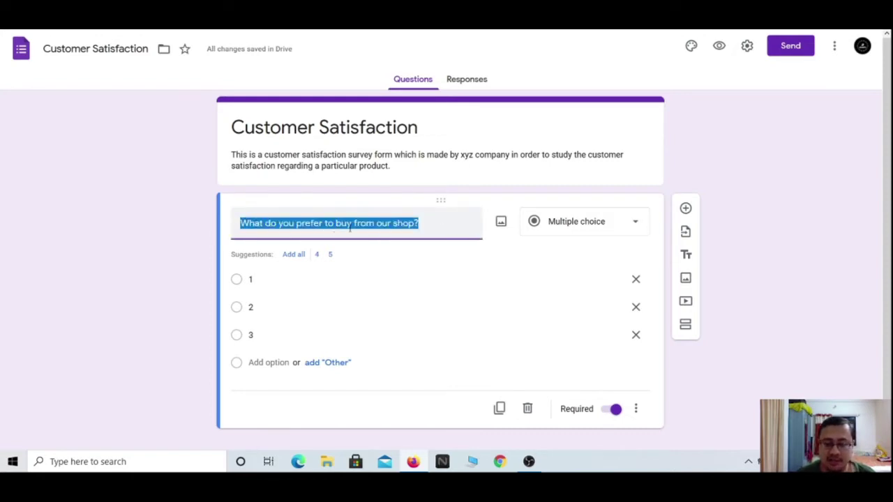
left_click(166, 252)
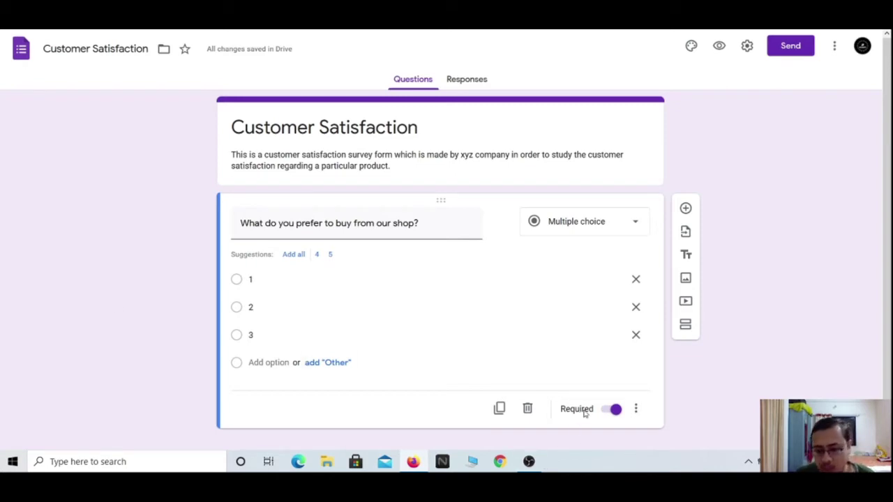
left_click(611, 409)
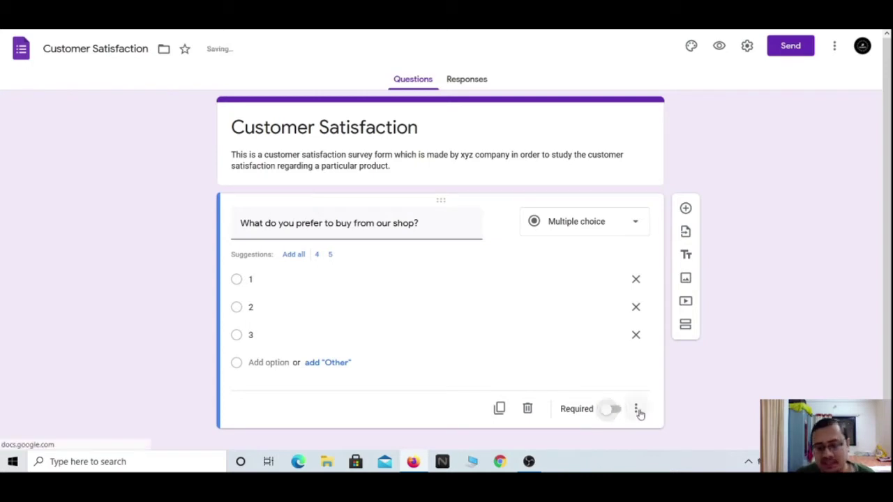
Show a description field for the shop question and hide it again without entering text.
left_click(637, 410)
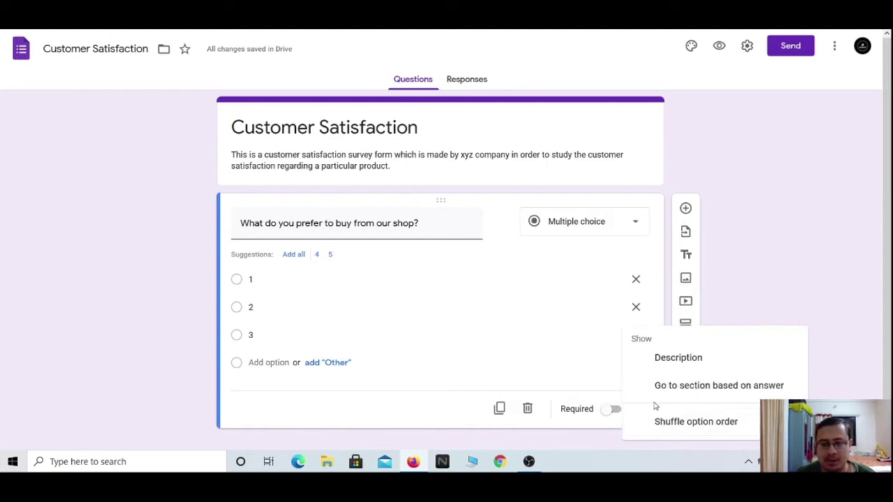
left_click(659, 362)
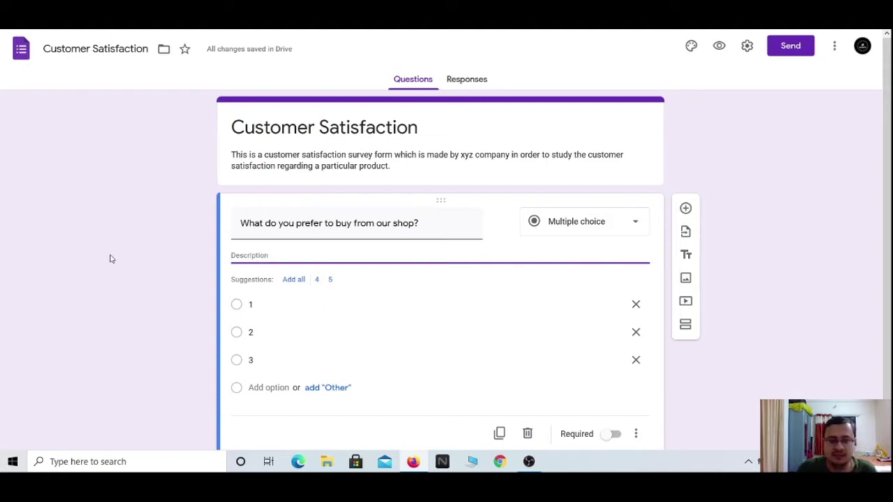
scroll(129, 263, "down", 1)
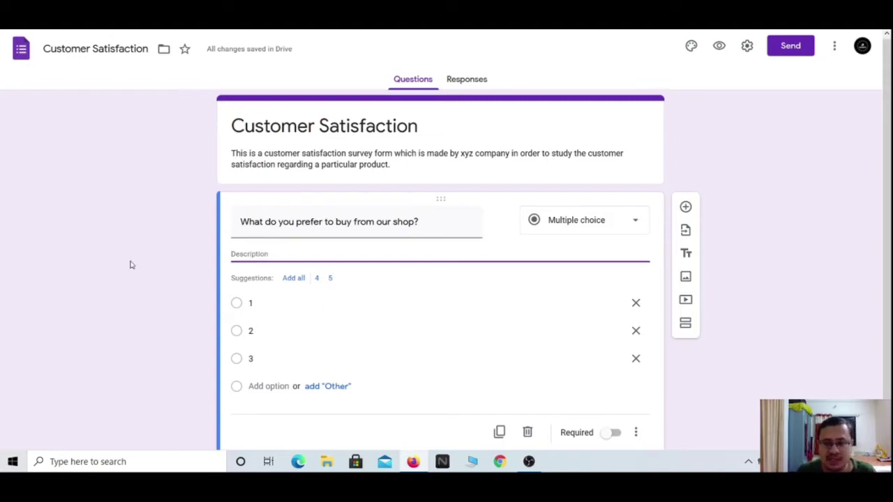
left_click(636, 397)
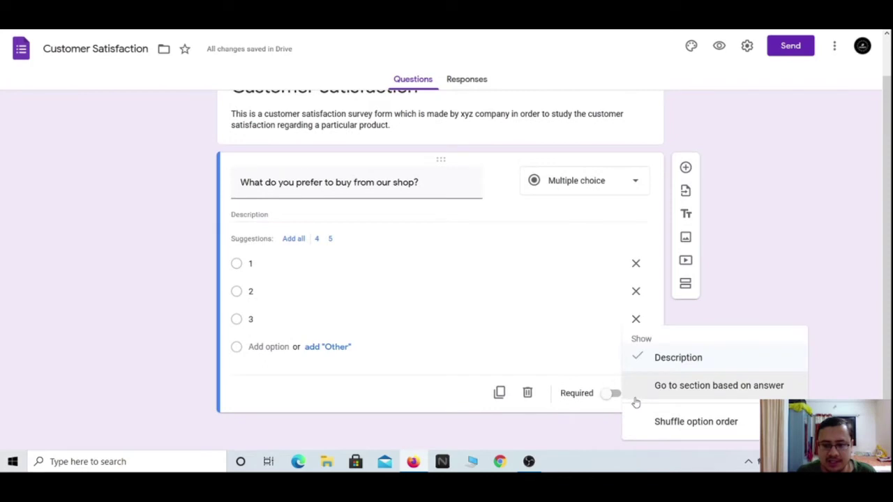
left_click(646, 359)
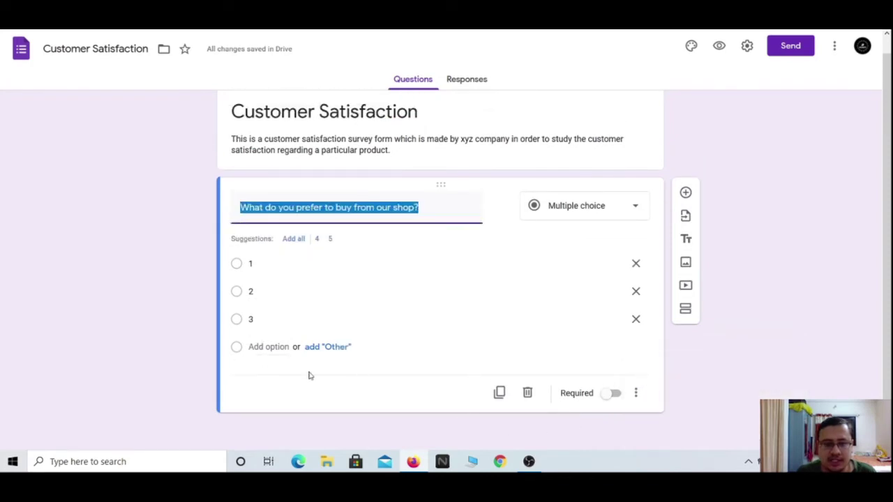
Enable going to a section based on the answer and look at the available destinations for option 1.
left_click(636, 394)
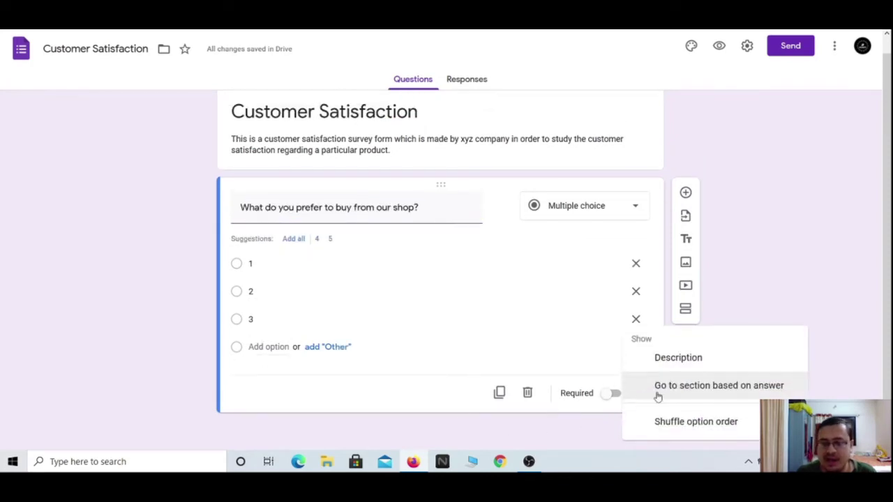
left_click(746, 387)
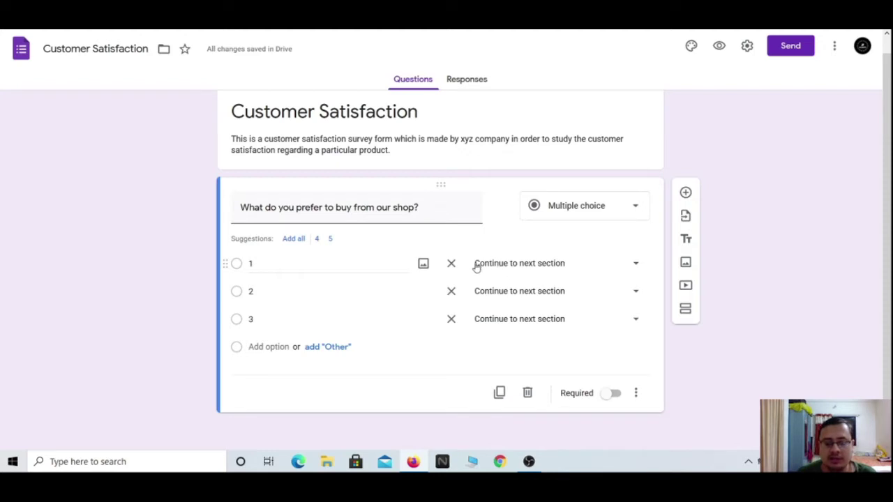
left_click(634, 266)
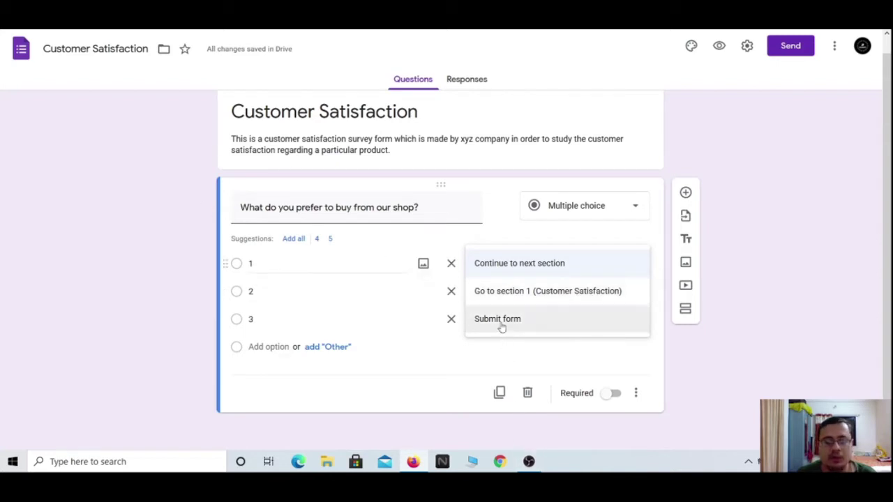
left_click(481, 359)
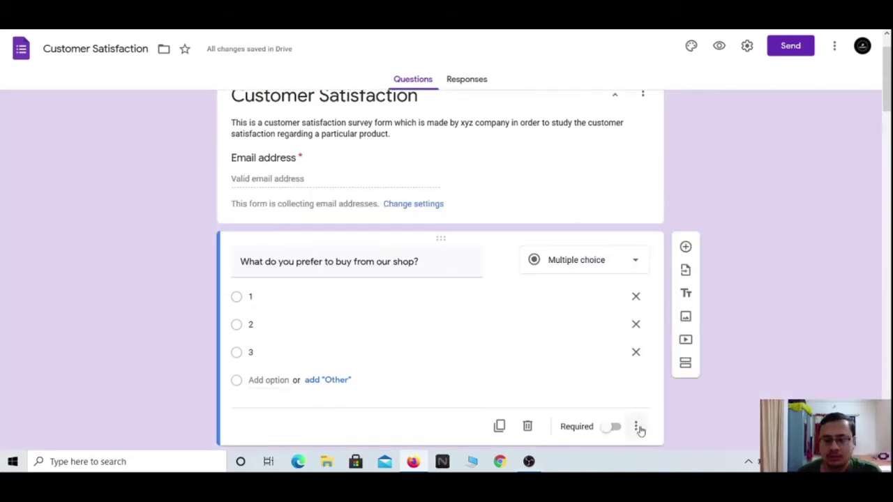
Look at the shop question's additional display options and the forms available for importing questions, without importing any.
left_click(637, 427)
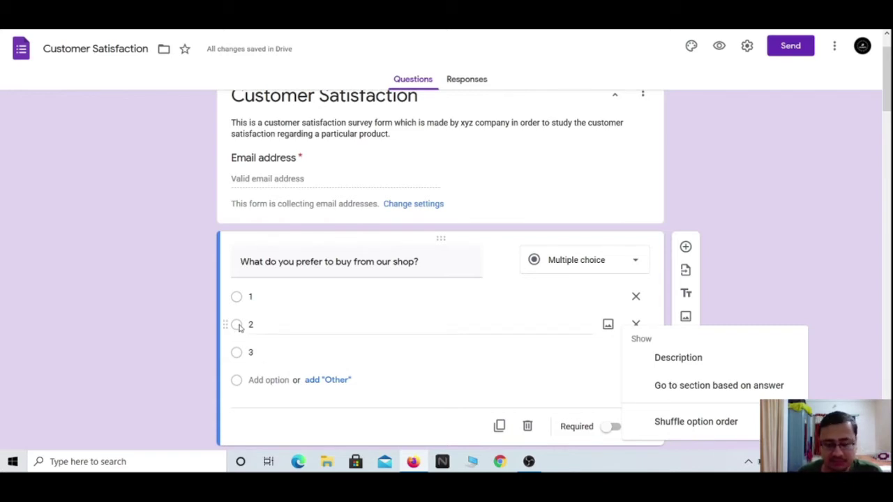
left_click(659, 432)
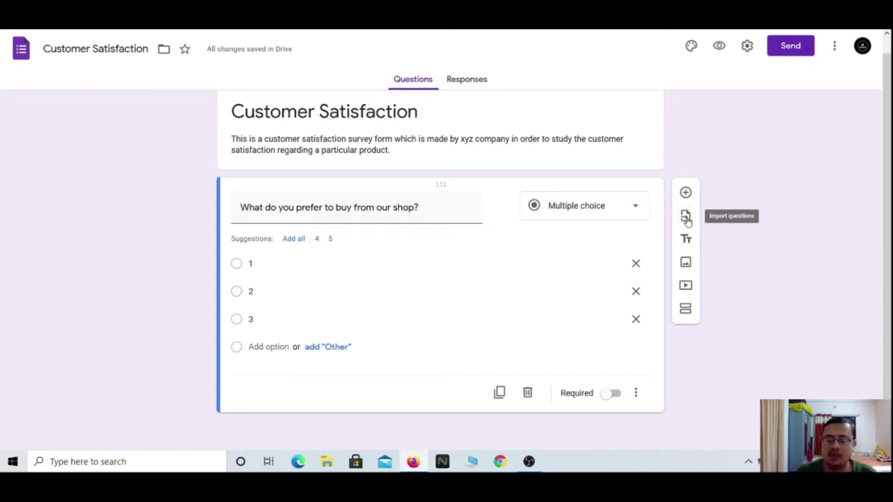
left_click(686, 218)
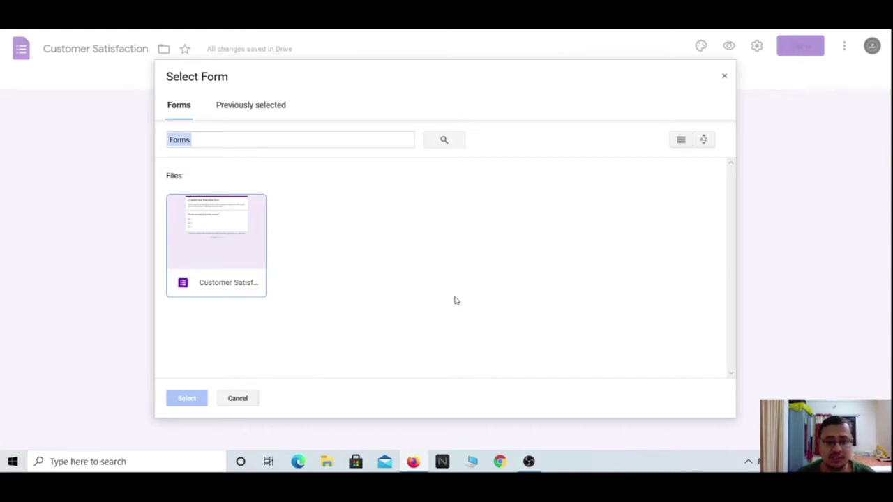
left_click(723, 76)
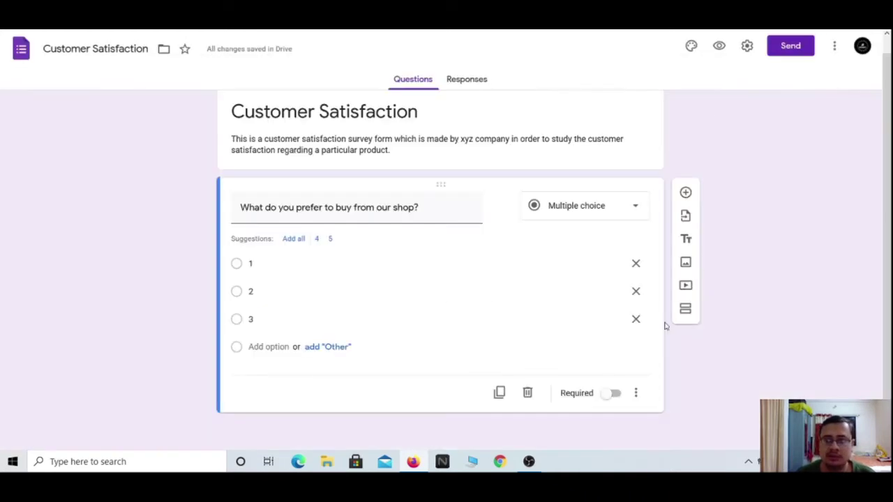
Add a title and description block below the shop question, titled "ABC" with the description "Hi how are you?".
left_click(685, 239)
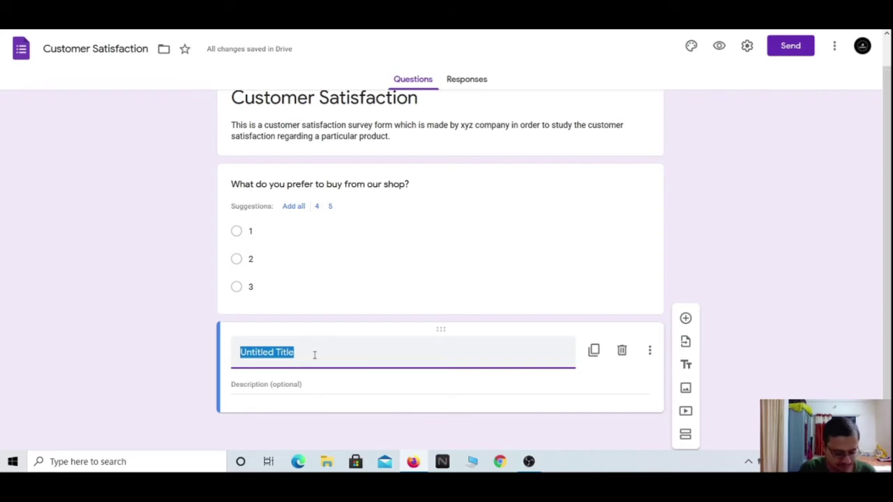
type("ABC")
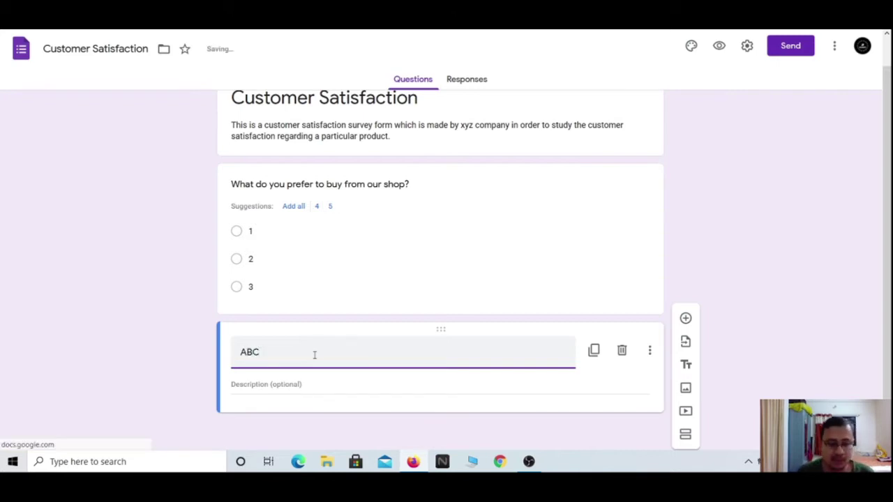
left_click(305, 386)
type("Hi how are you?")
left_click(747, 368)
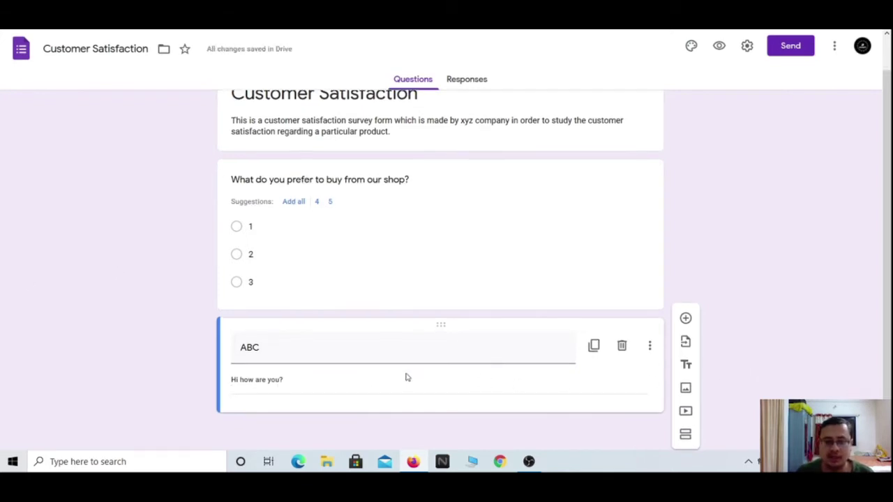
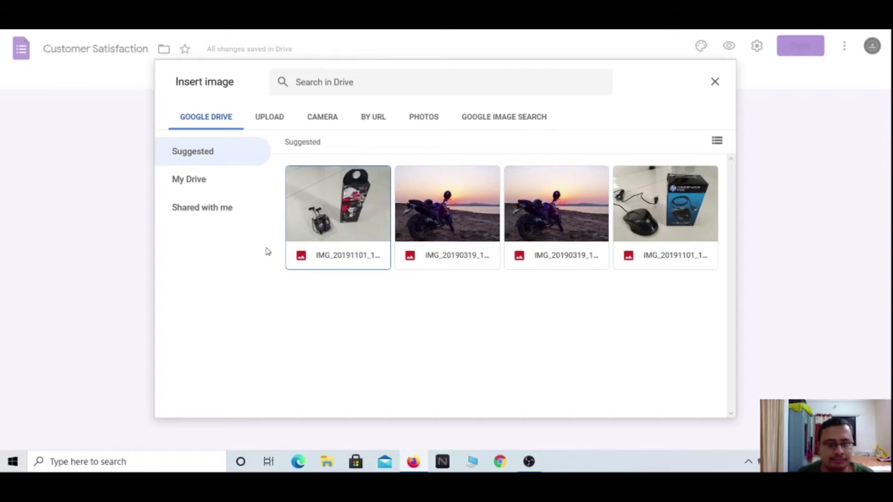
Insert the HP mouse and box photo from Google Drive and title the image "Comfort Mouse".
left_click(671, 206)
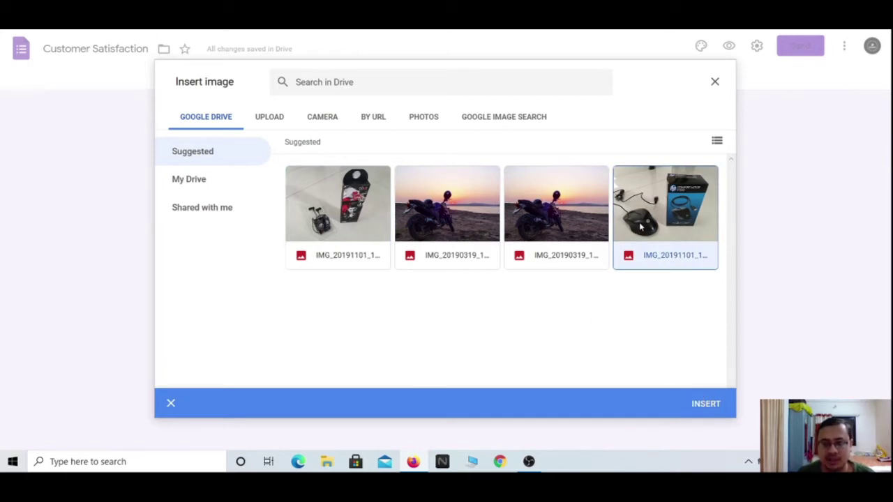
left_click(706, 404)
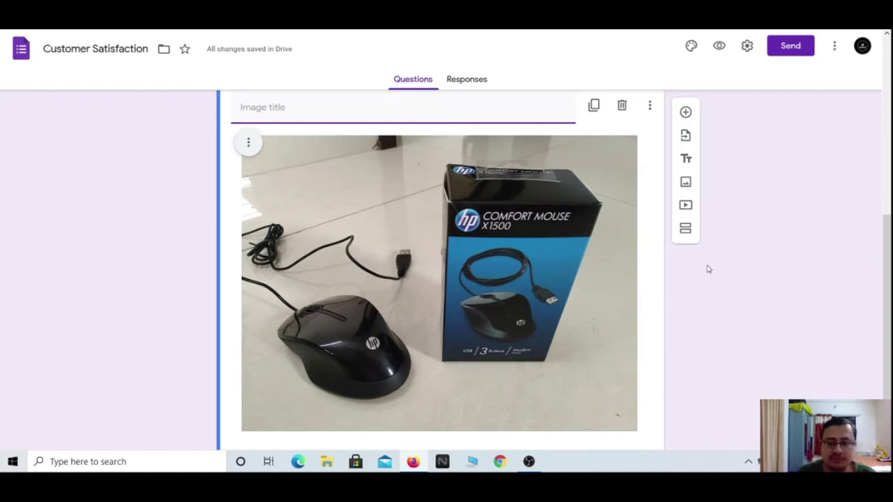
scroll(702, 269, "up", 1)
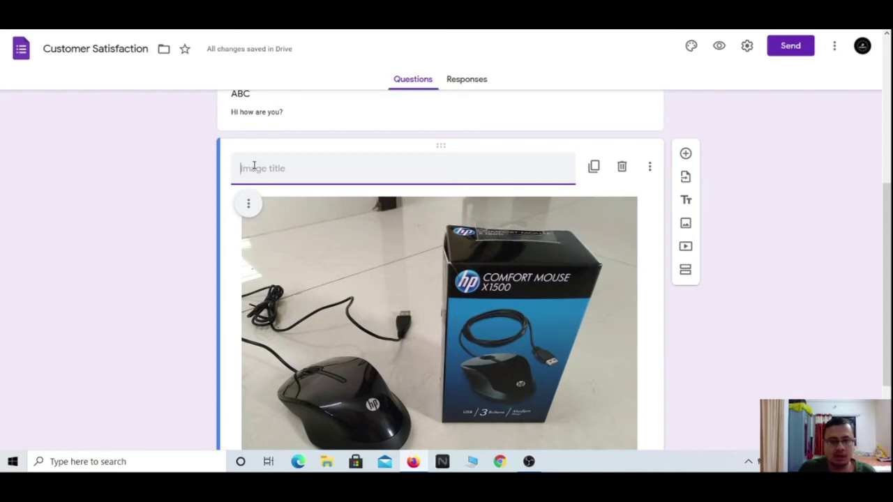
type("Comfort")
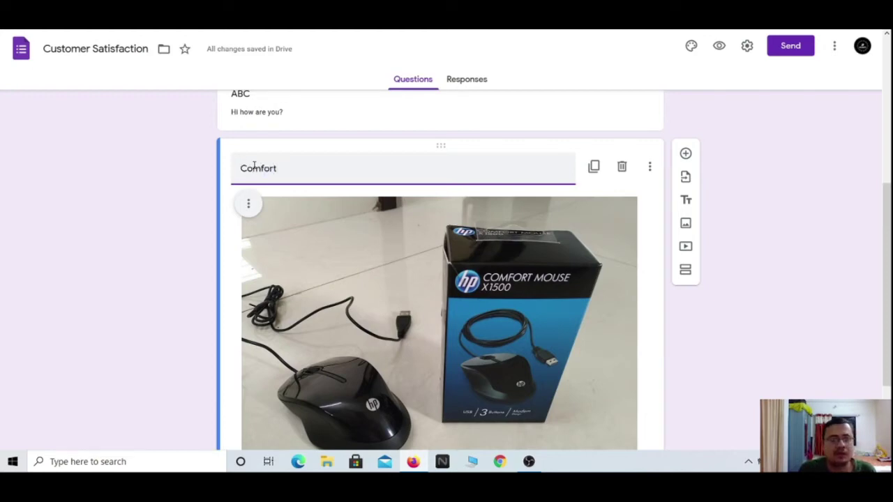
type(" Mouse")
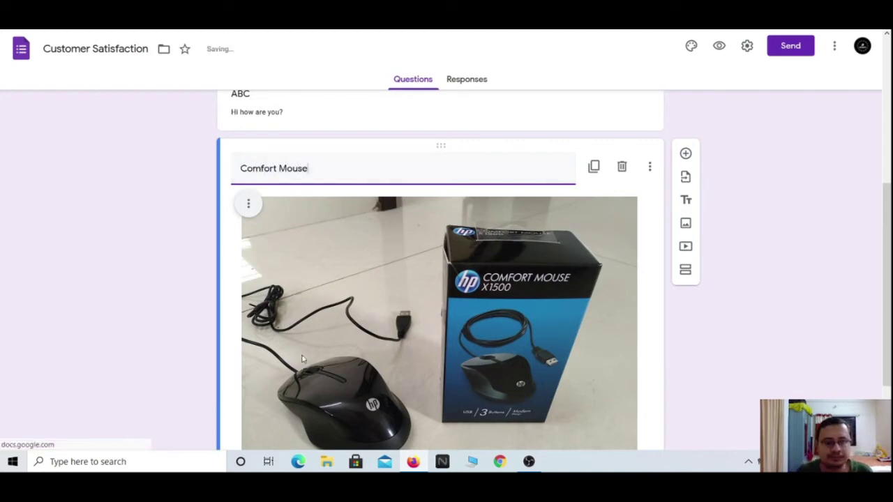
left_click(749, 303)
Add a new section to the form after the Comfort Mouse image.
scroll(721, 349, "down", 1)
scroll(722, 350, "down", 1)
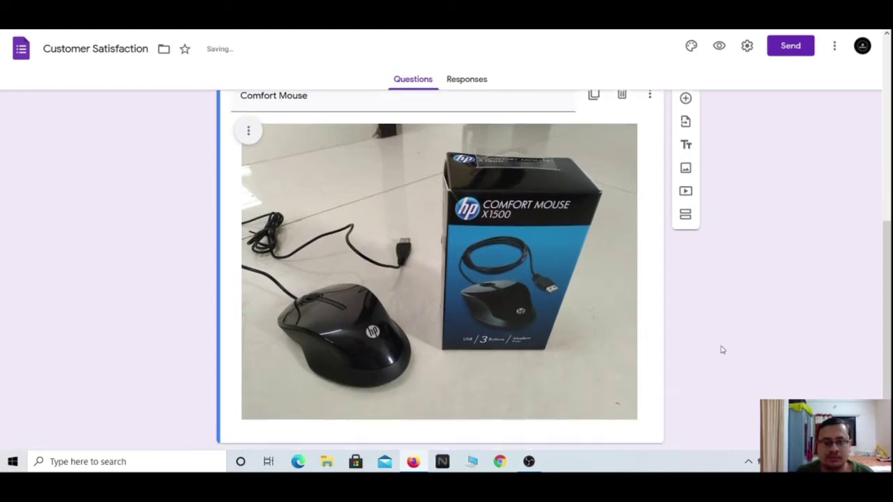
scroll(721, 349, "up", 1)
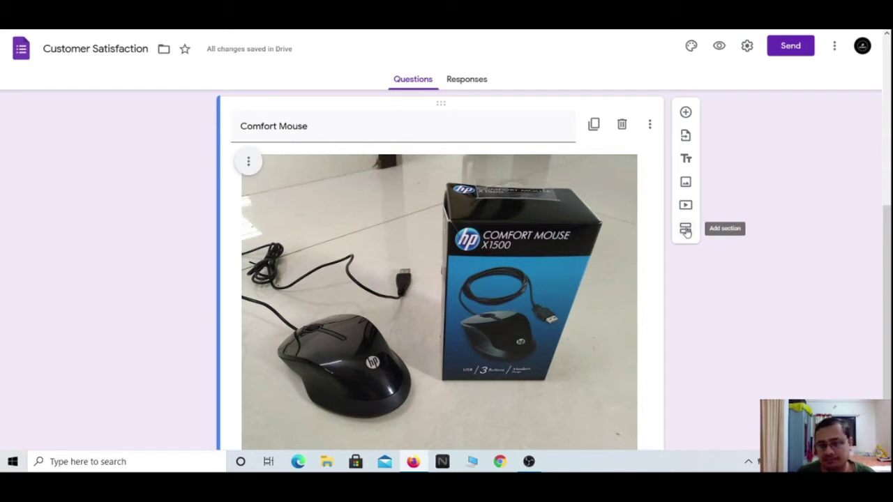
left_click(686, 230)
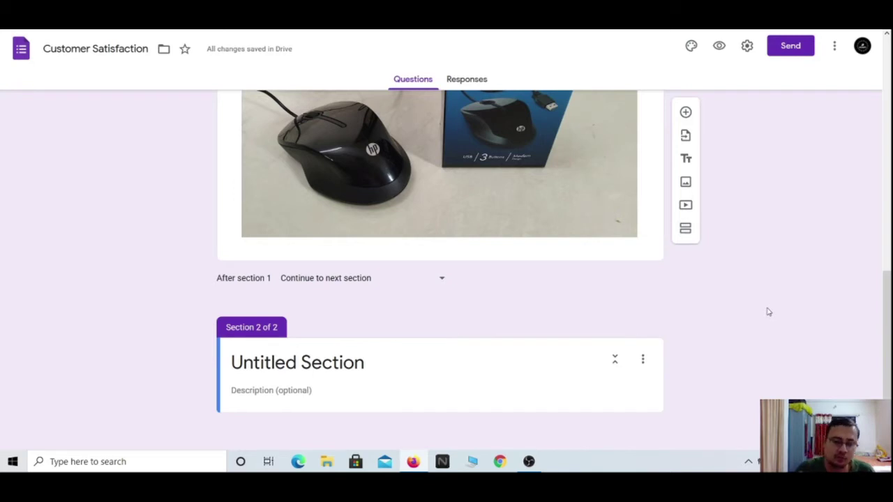
Review the form's first section from its title through the question, text block and image to the start of section 2.
scroll(768, 312, "up", 1)
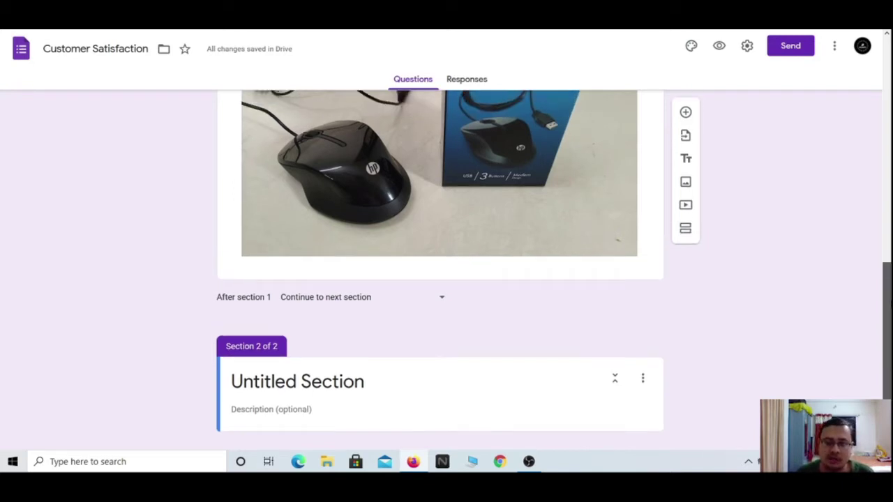
scroll(554, 265, "up", 1)
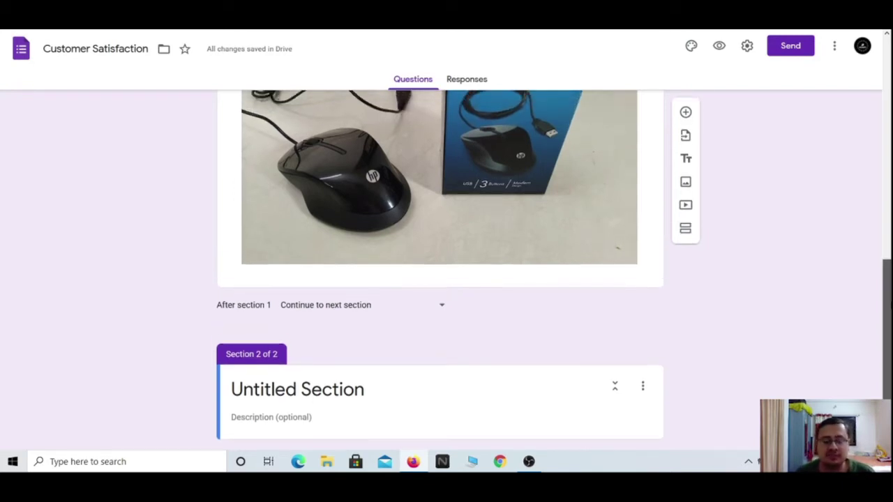
left_click_drag(886, 303, 883, 92)
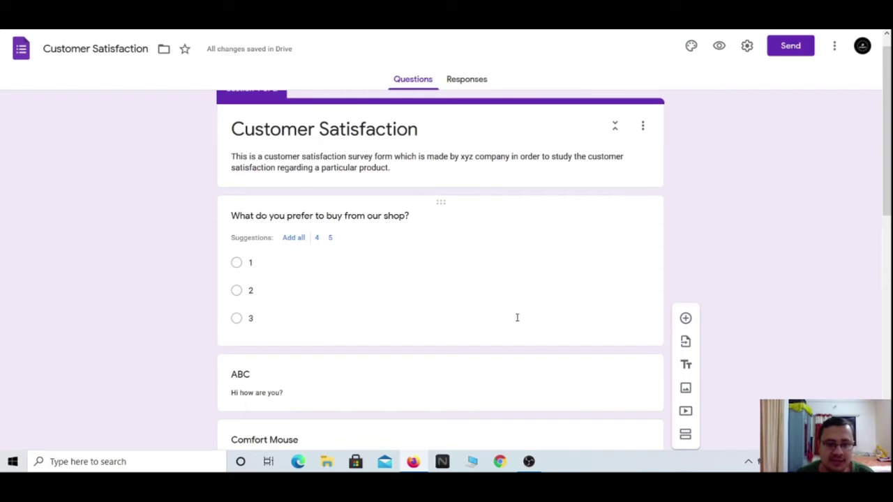
scroll(419, 342, "down", 2)
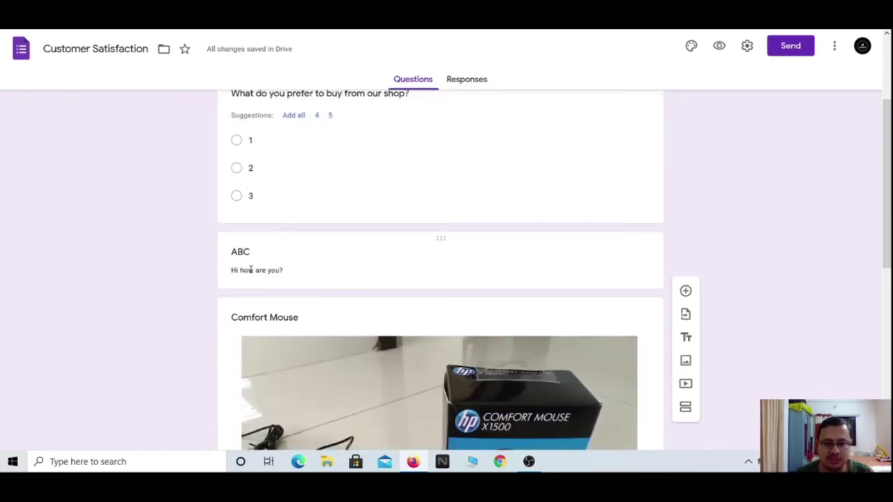
scroll(243, 269, "down", 2)
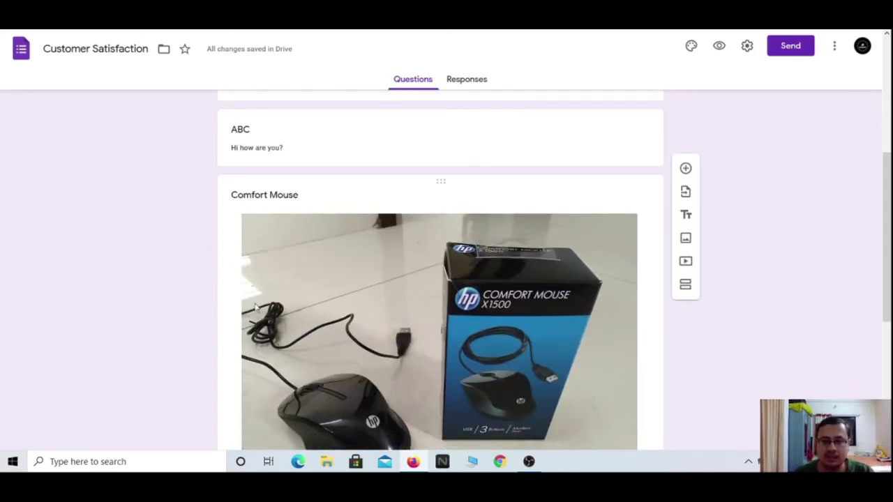
scroll(268, 320, "down", 2)
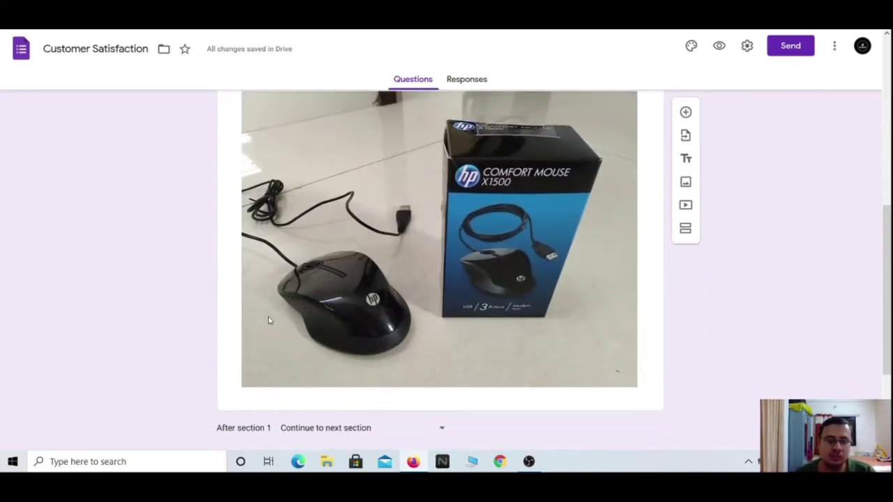
scroll(268, 321, "down", 1)
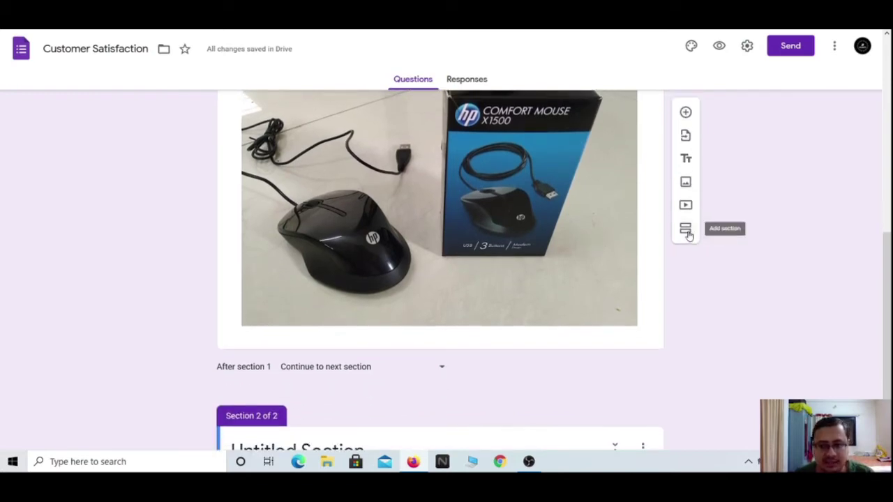
scroll(368, 339, "down", 1)
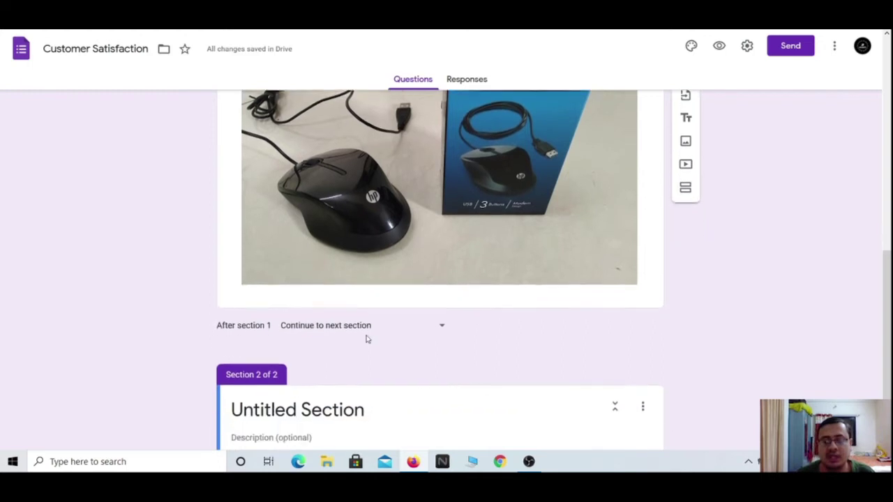
scroll(367, 339, "down", 1)
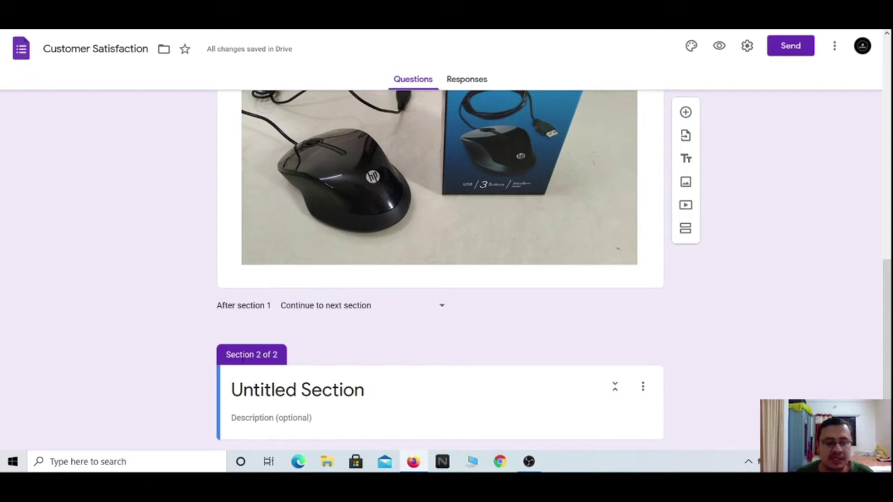
scroll(279, 370, "down", 1)
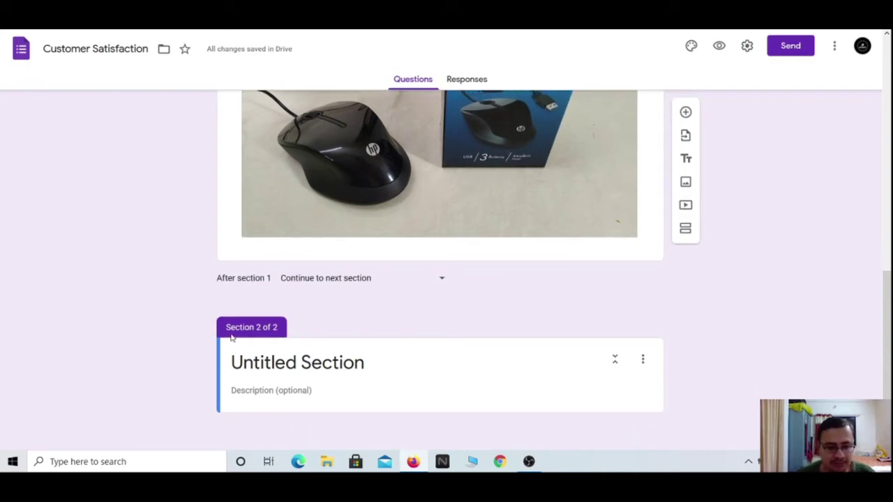
Name section 2 "Frequency of your purchase".
left_click_drag(227, 326, 296, 333)
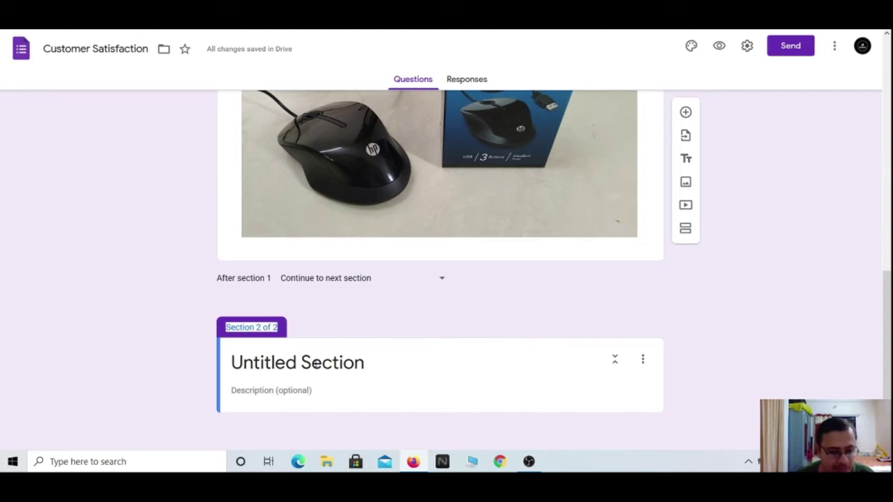
left_click(297, 362)
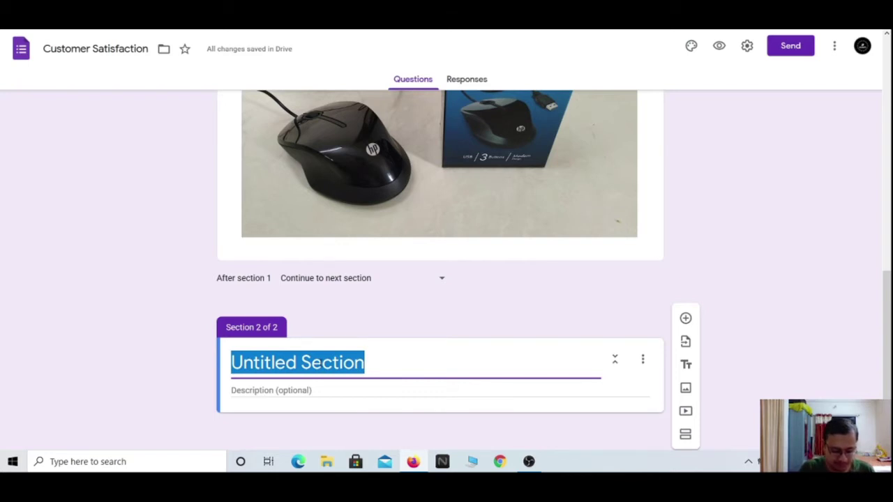
type("Fre")
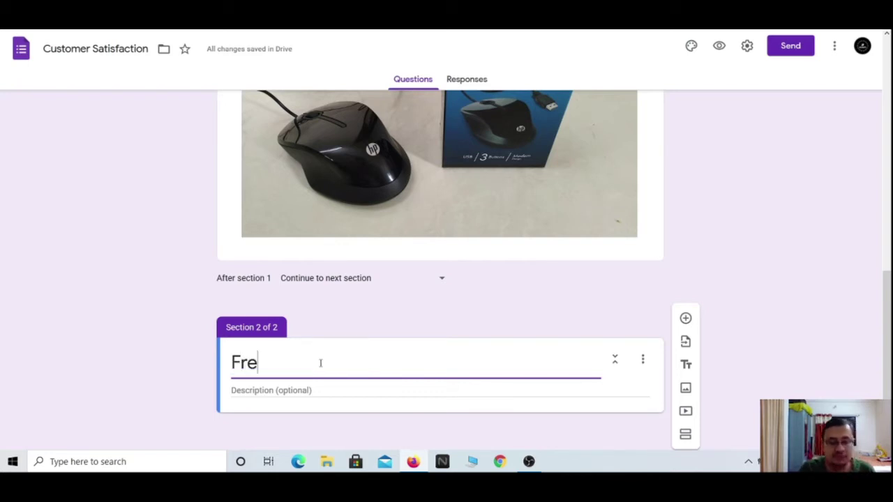
type("quency o")
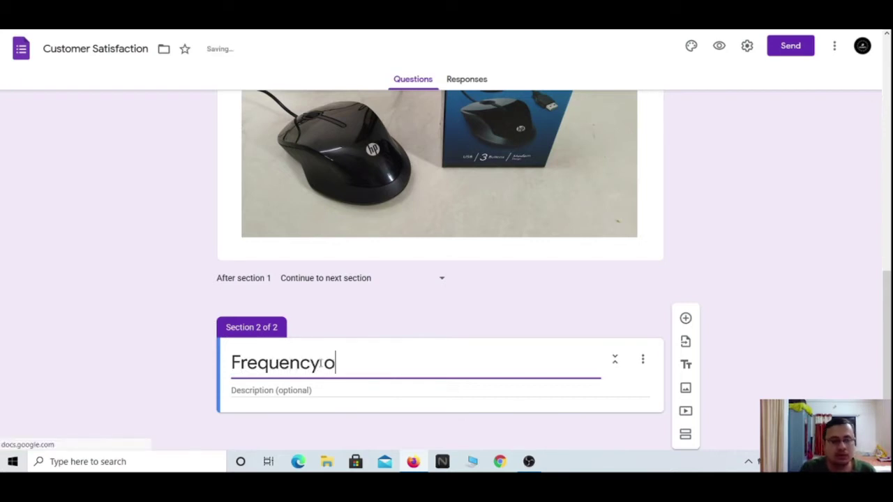
type("f your purchase")
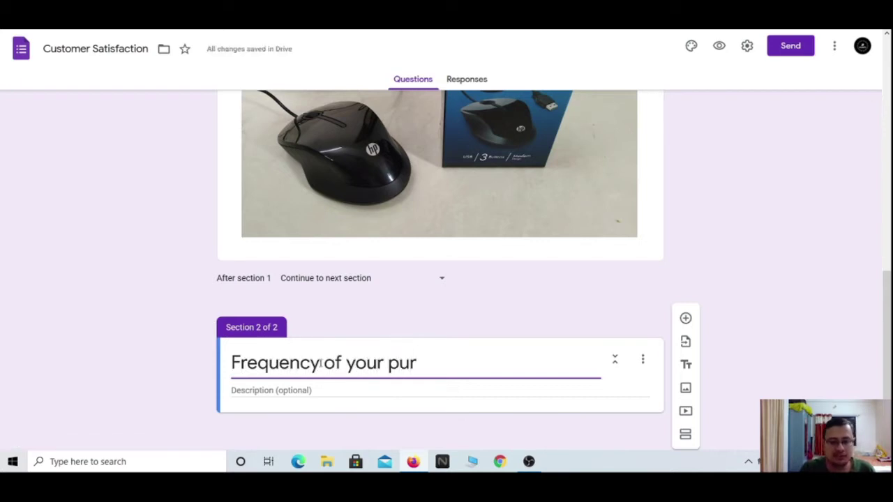
Give section 2 the description "Here, we would like to study that how many times you buy this particular product from our shop.".
left_click(281, 391)
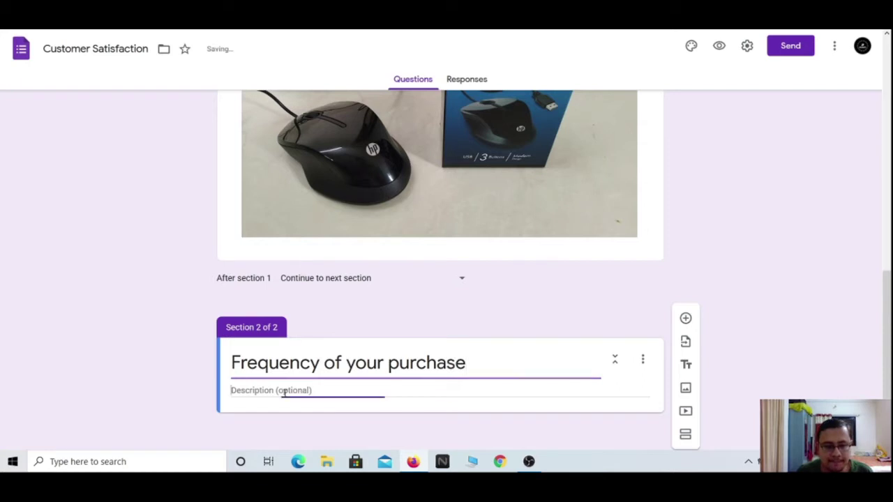
type("Here")
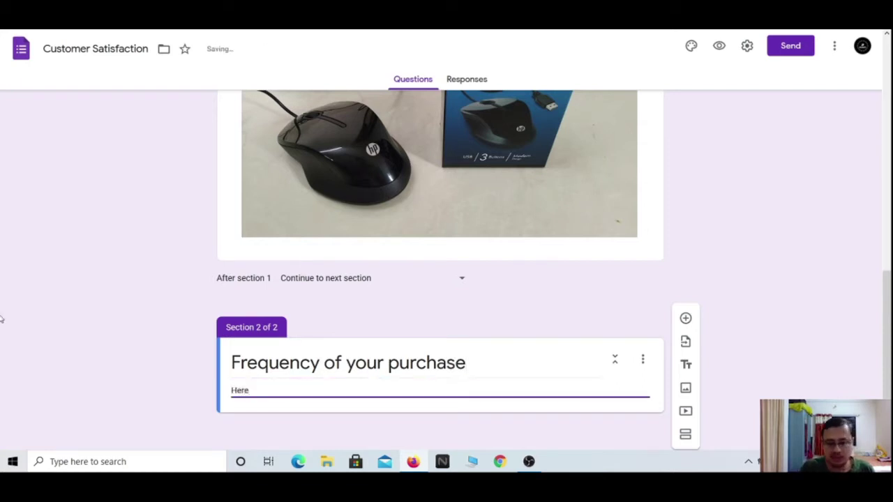
type(", we ")
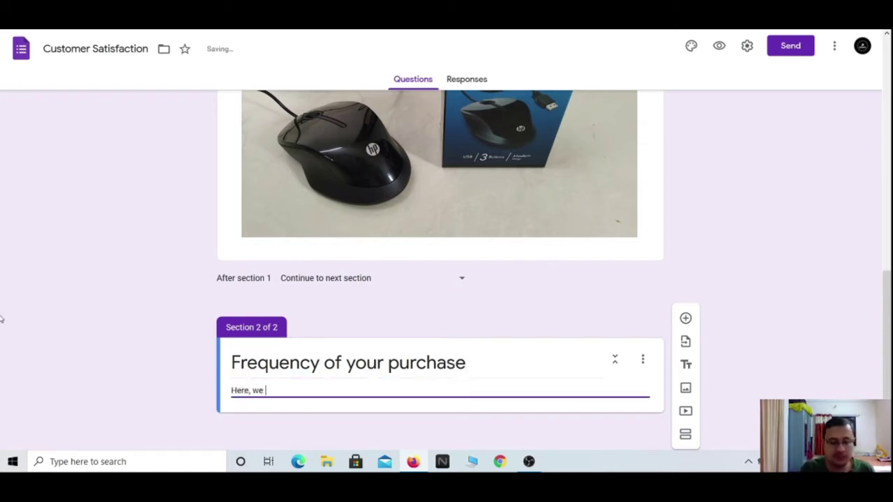
type("would like to ")
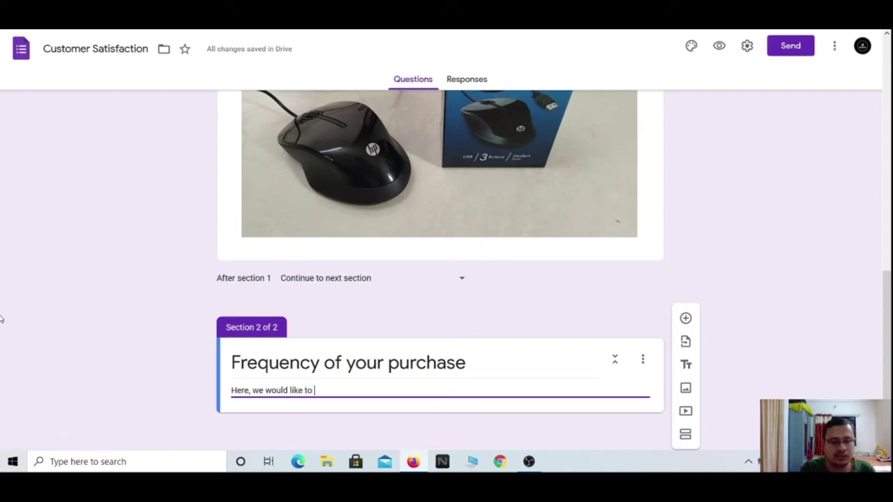
type("study")
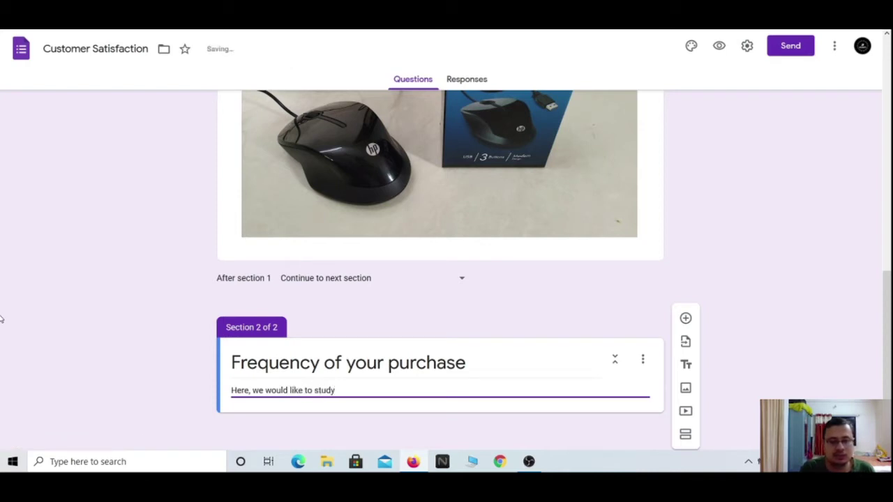
type(" that h")
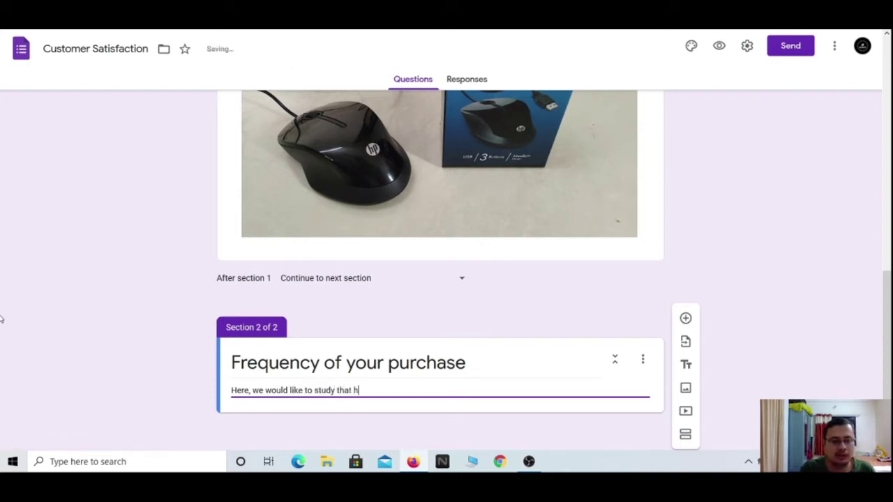
type("ow many times")
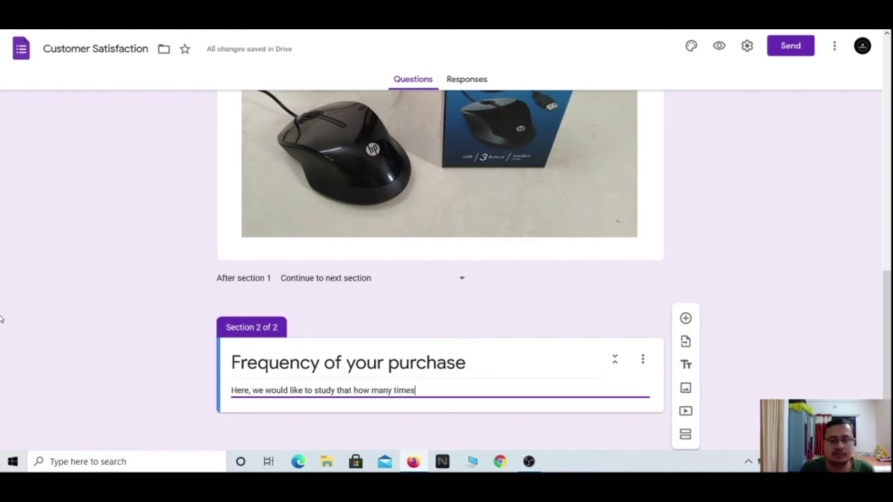
type(" you buy")
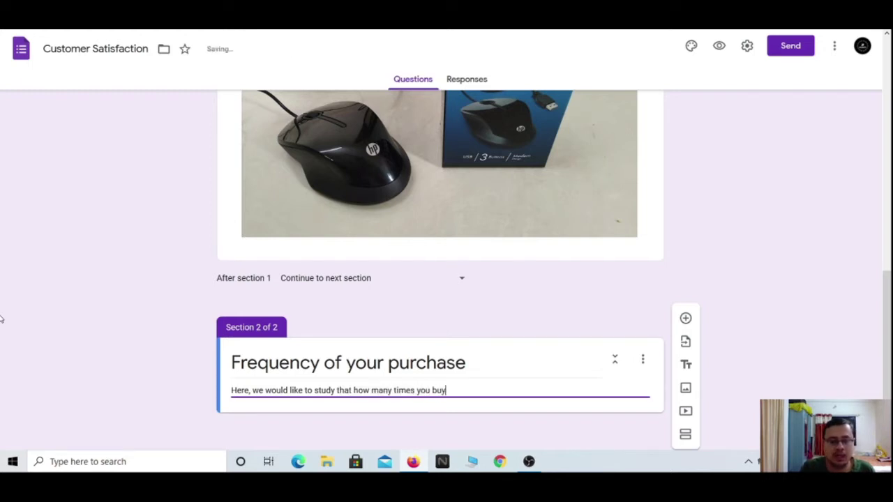
type(" this particu")
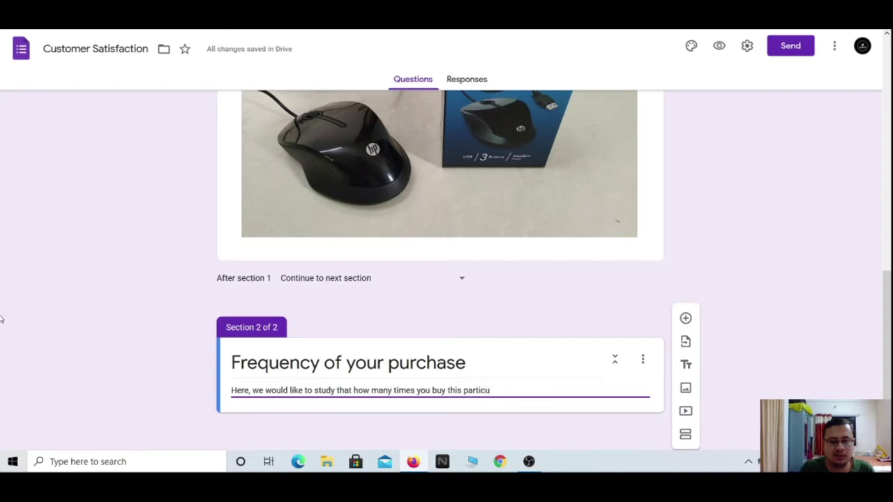
type("lar product ")
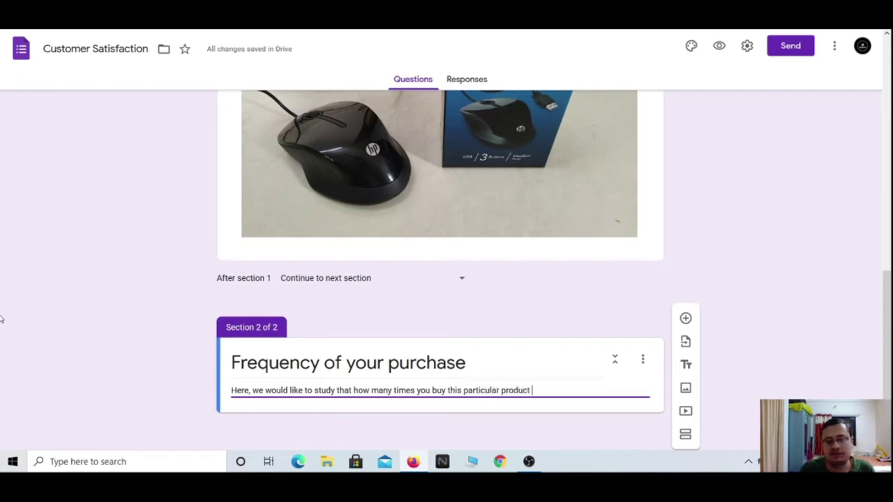
type("from our shio")
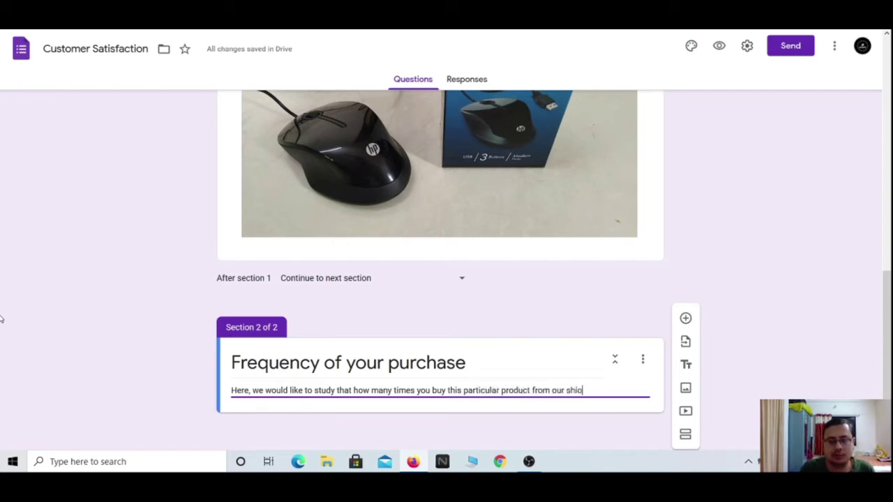
key("BackSpace")
key("BackSpace")
type("op.")
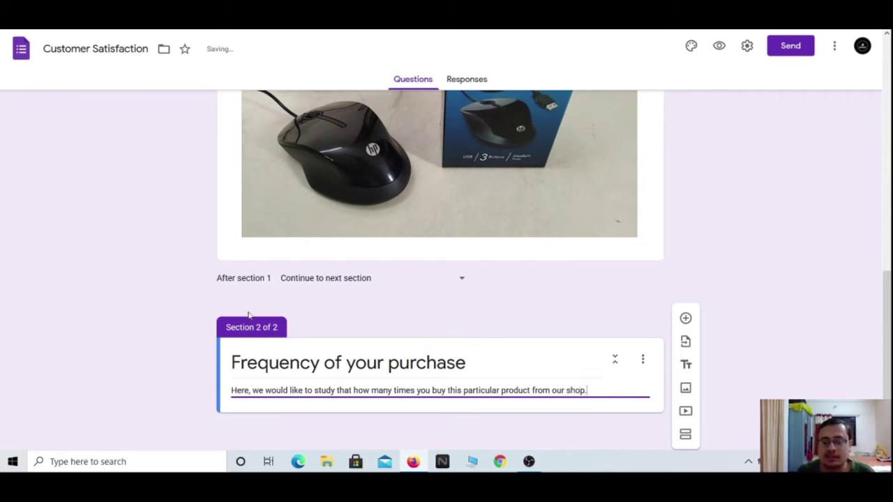
left_click(747, 392)
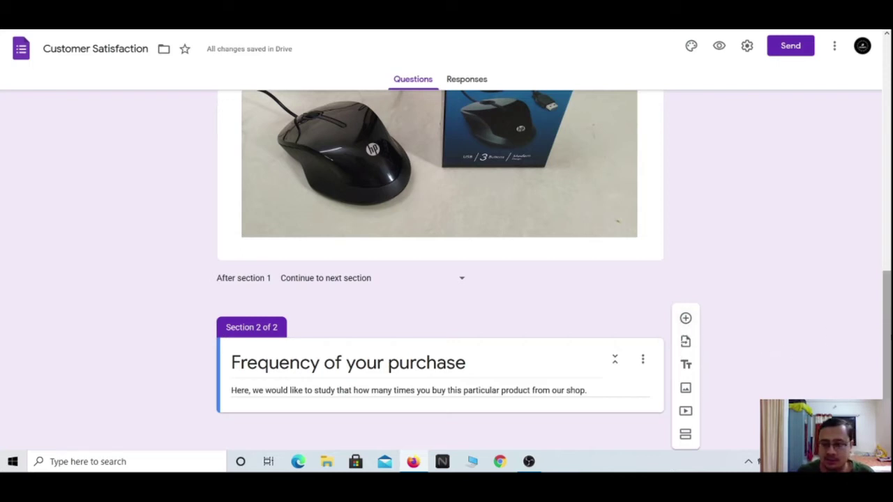
Add a new question to section 2 below its title and description.
scroll(879, 101, "up", 15)
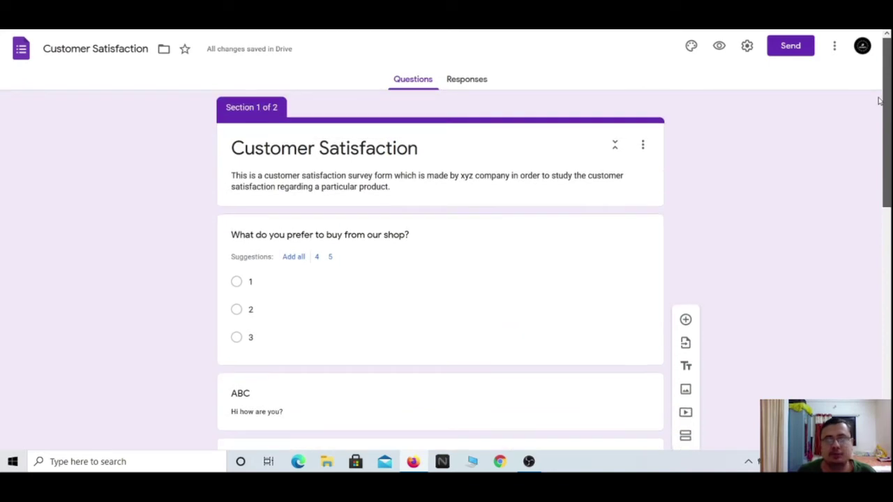
left_click_drag(879, 101, 879, 342)
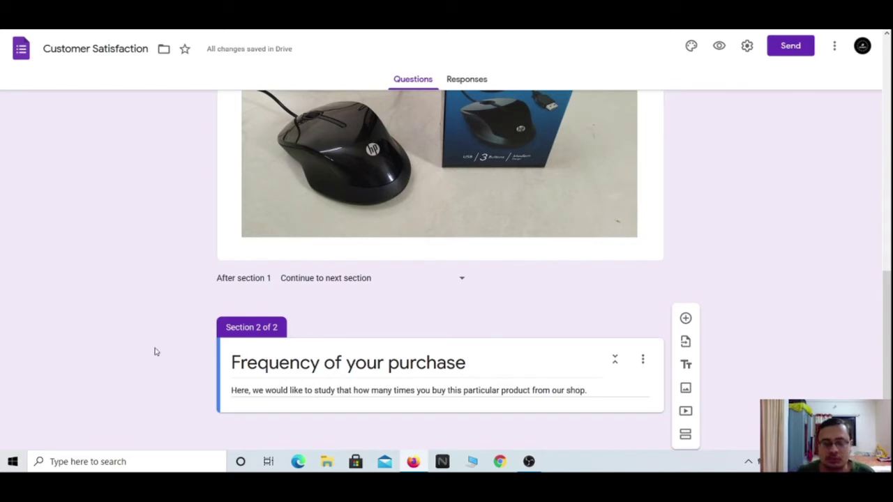
left_click_drag(226, 328, 285, 335)
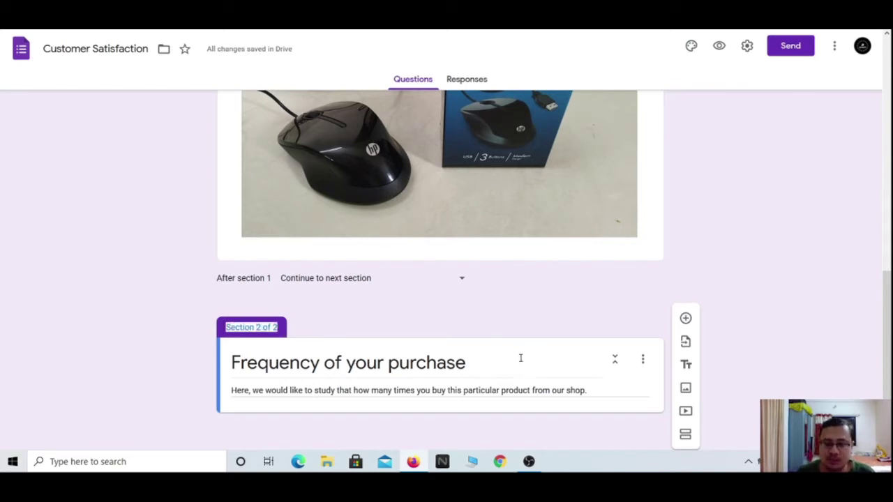
left_click(576, 392)
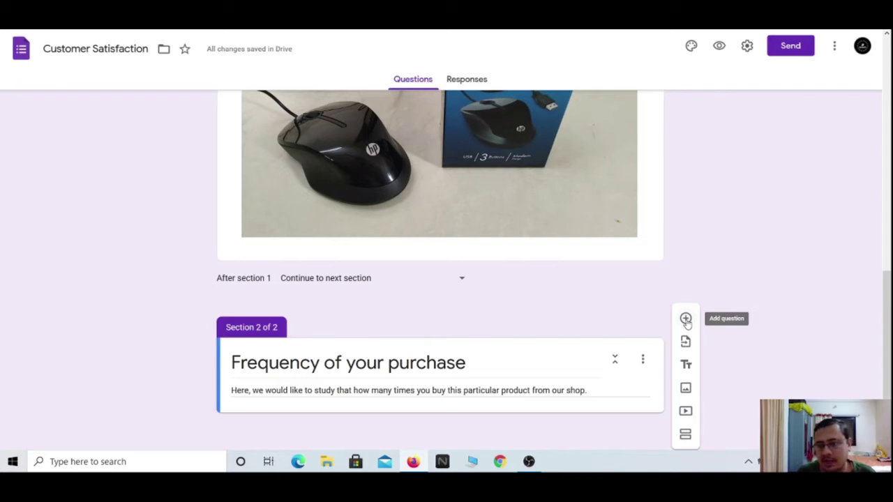
left_click(685, 319)
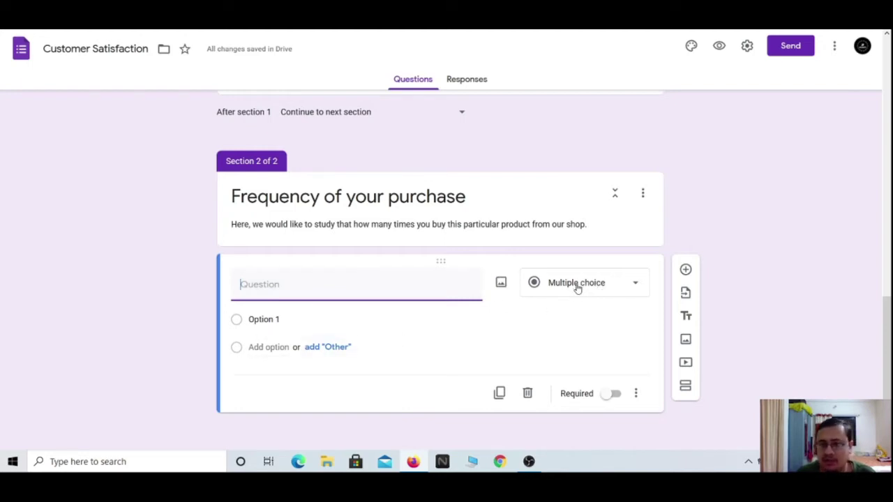
Examine the available answer types on the first section's question "What do you prefer to buy from our shop?".
left_click_drag(887, 349, 887, 175)
scroll(344, 252, "up", 3)
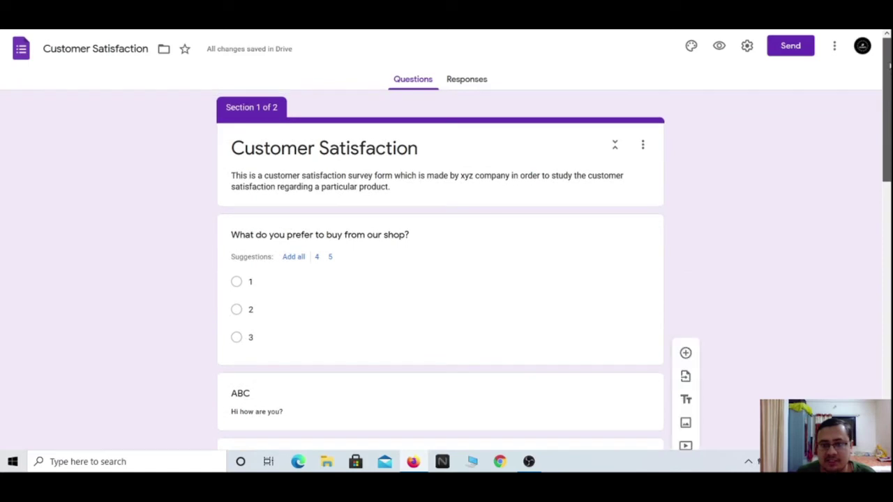
left_click(393, 241)
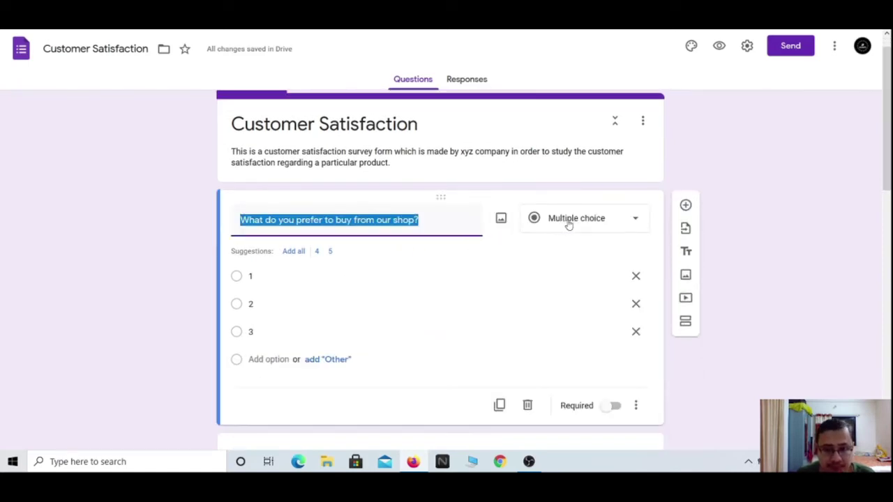
left_click(635, 222)
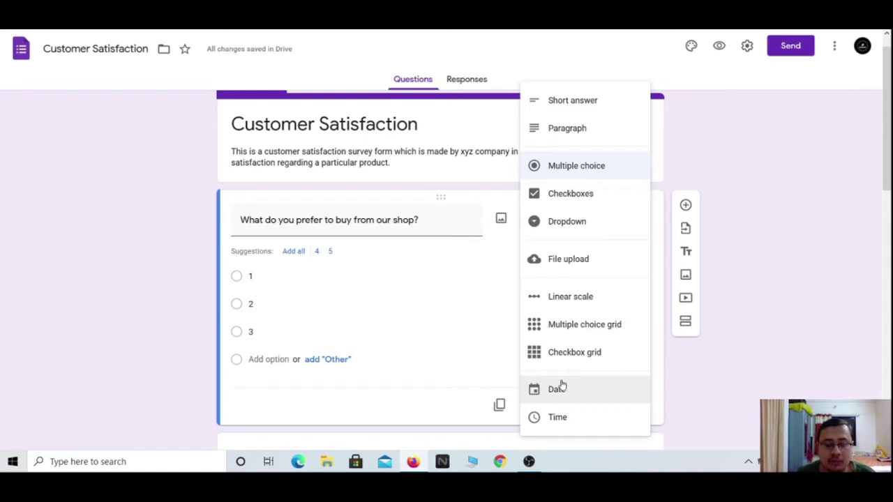
left_click(749, 282)
scroll(747, 281, "down", 15)
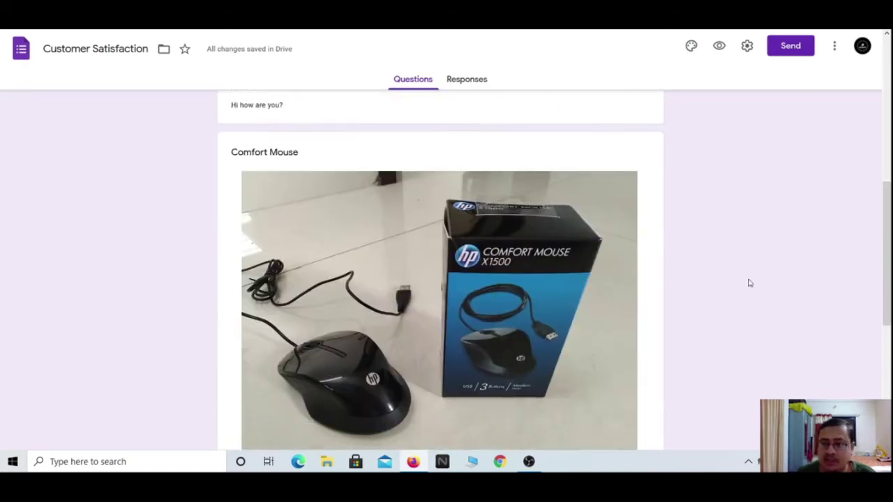
Change the new blank question in section 2 to the Short answer type.
left_click(474, 371)
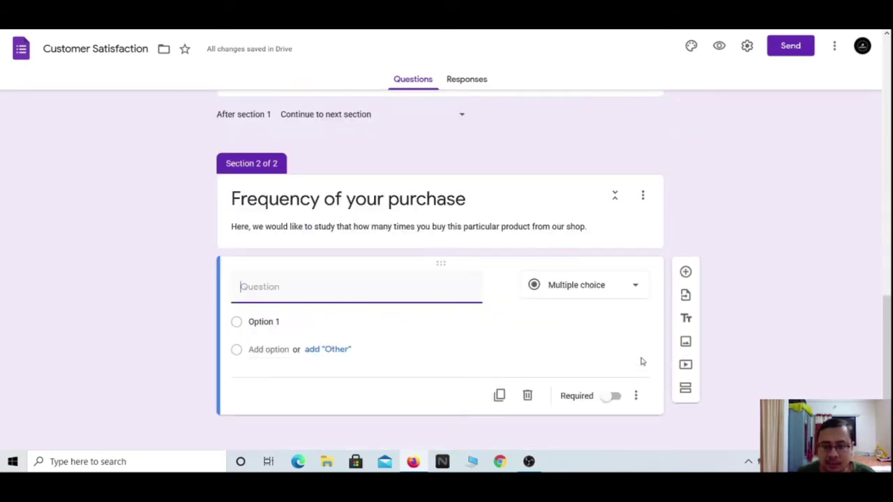
left_click(627, 288)
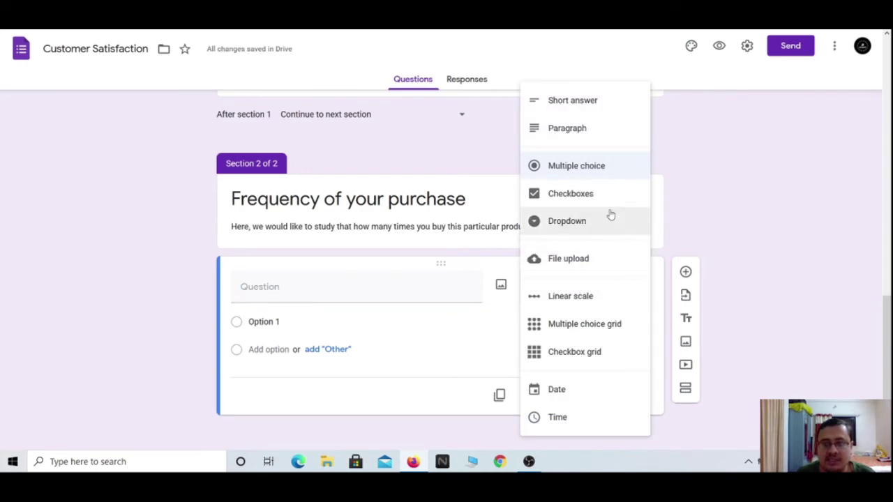
left_click(581, 102)
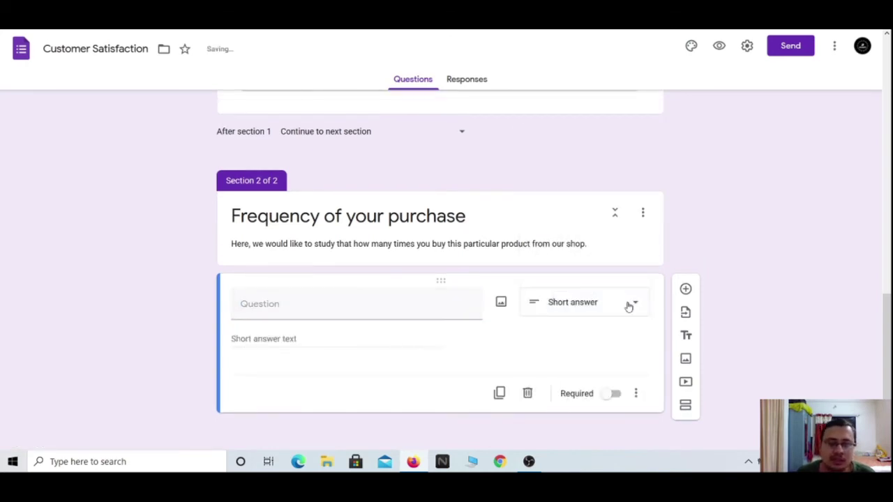
Enter "Could you please tell us that which product do you purchase frequently?" as the short answer question's text.
left_click(344, 311)
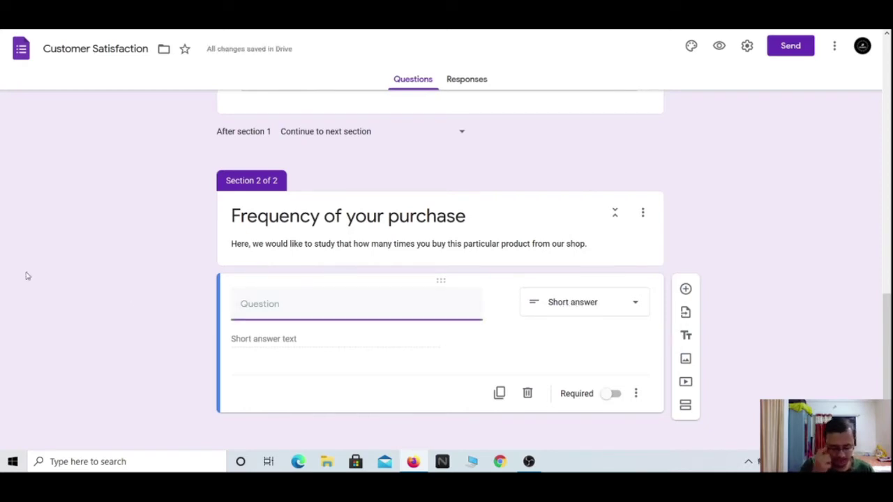
type("Could y")
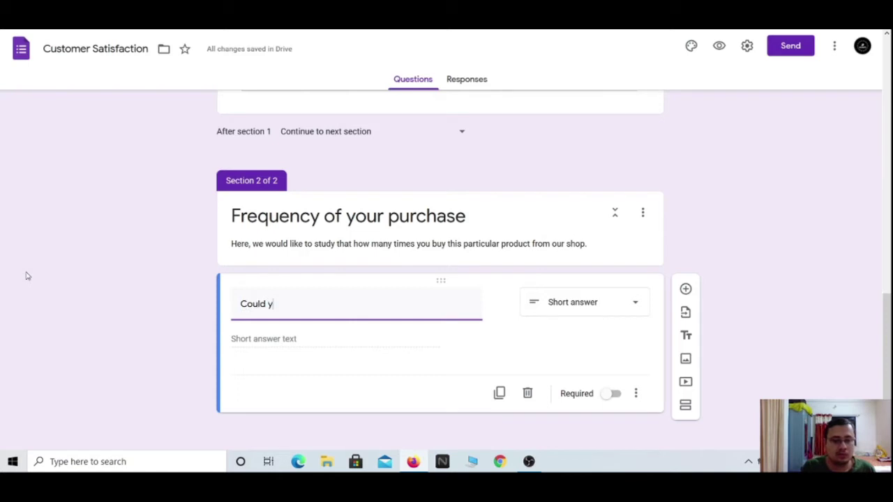
type("ou please tell us ")
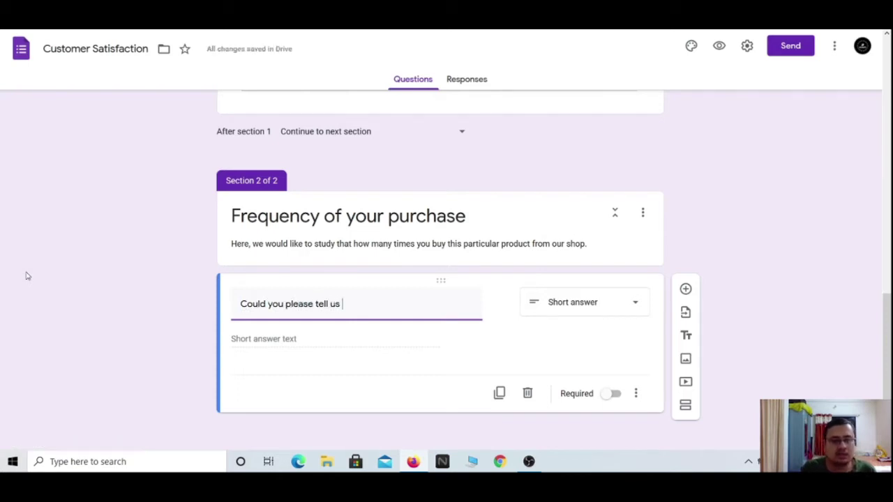
type("that which produc")
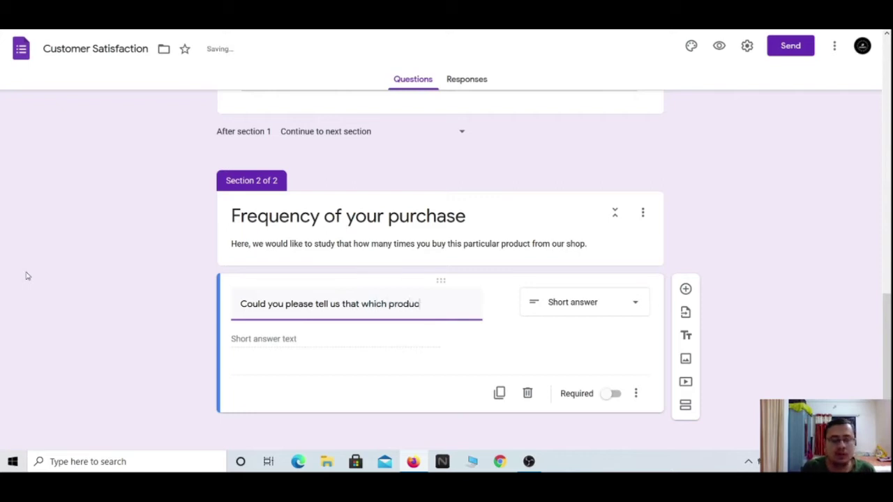
type("t do you")
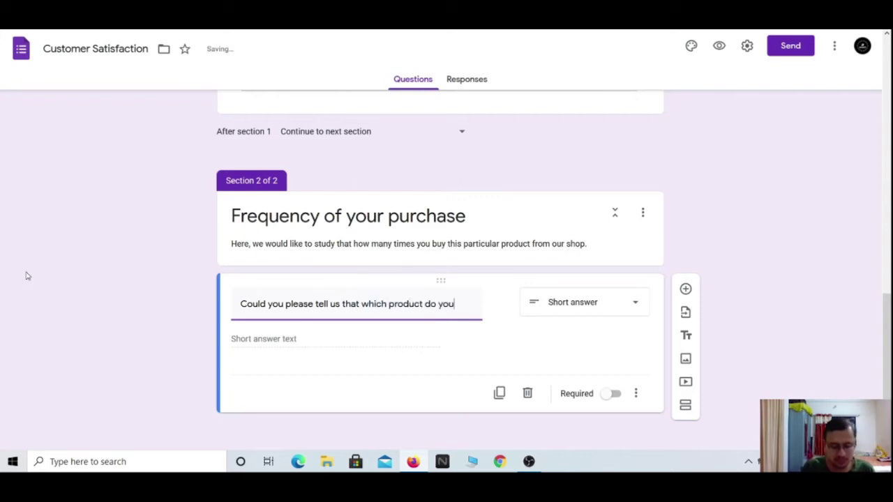
type(" purchase frequently?")
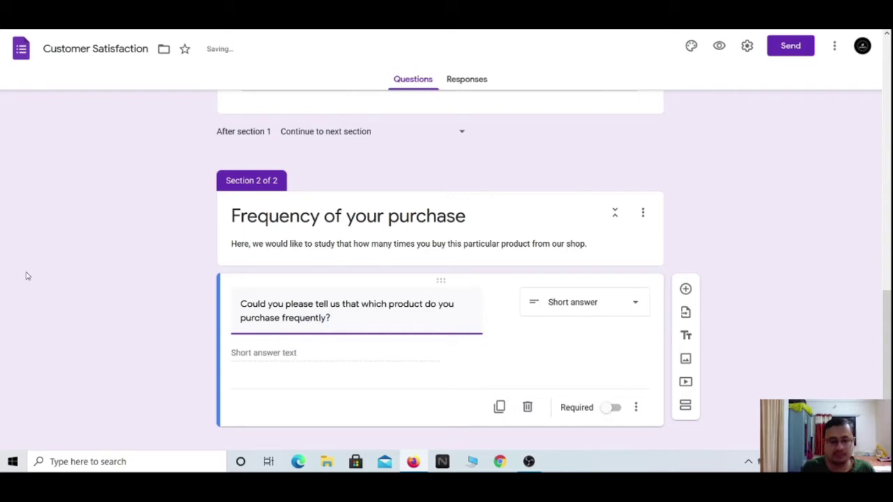
left_click(109, 312)
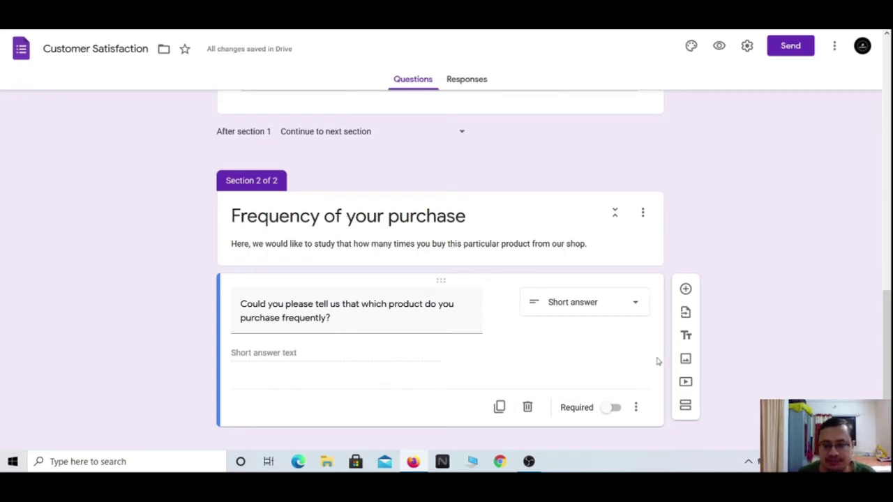
Add a Paragraph question below the short answer question in section 2.
left_click(687, 290)
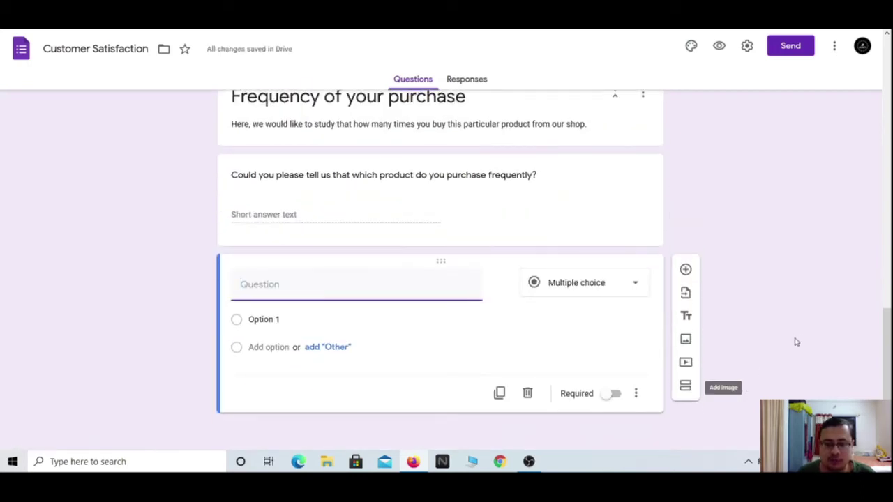
left_click(637, 283)
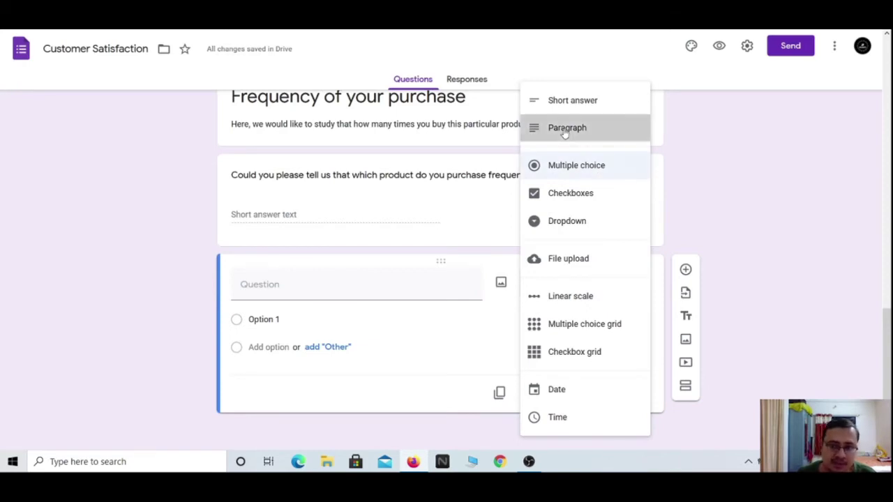
left_click(566, 129)
Enter "Describe your experience after purchasing this particular product?" as the paragraph question's text.
left_click(316, 307)
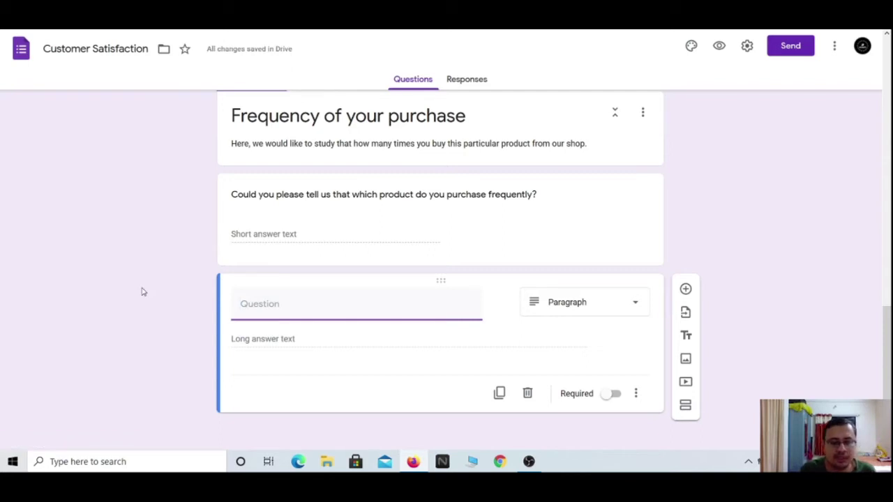
type("De")
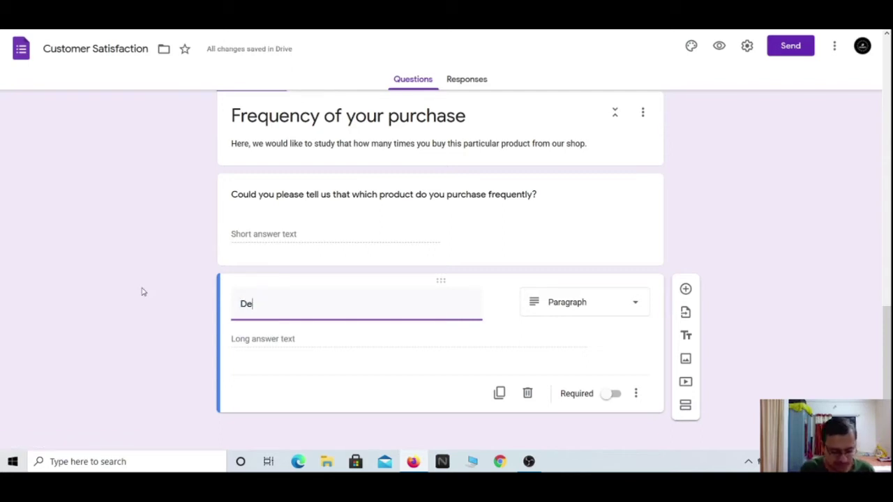
type("scribe your")
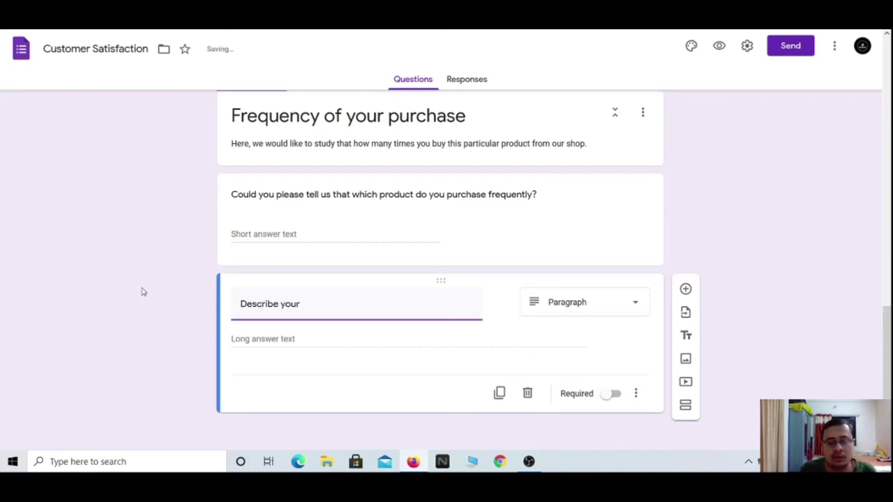
type(" experience after pur")
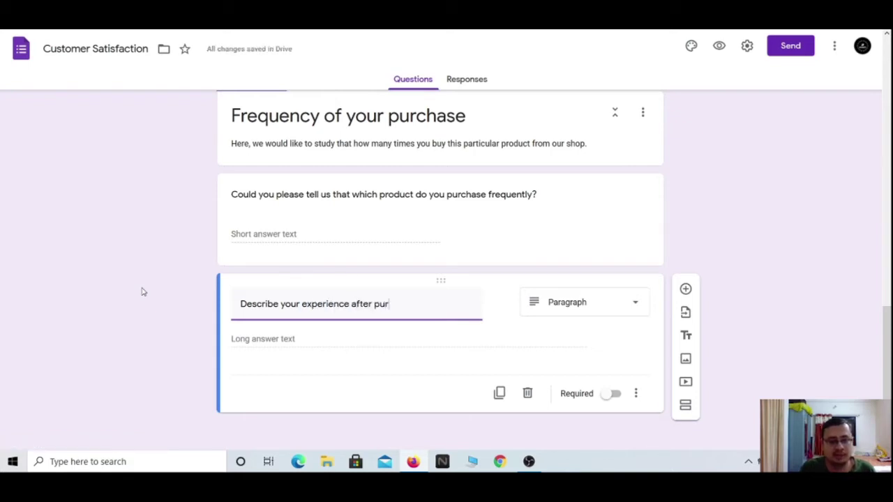
type("chasing this p")
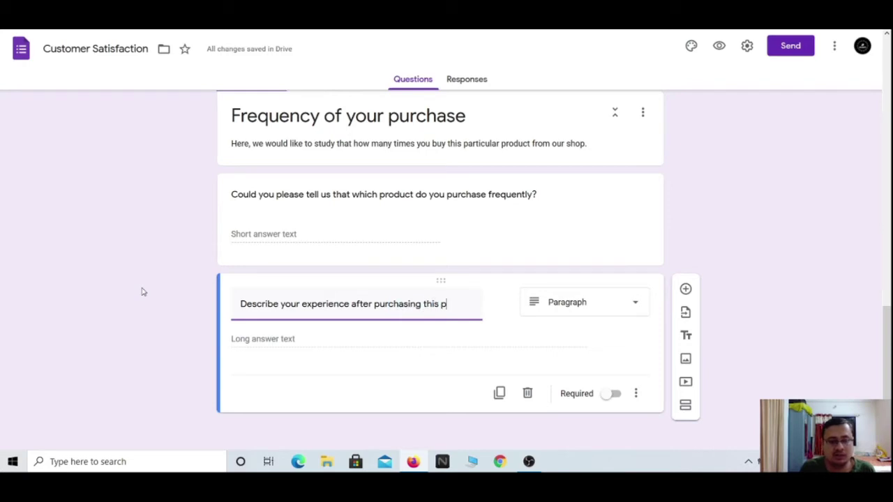
type("articular product?")
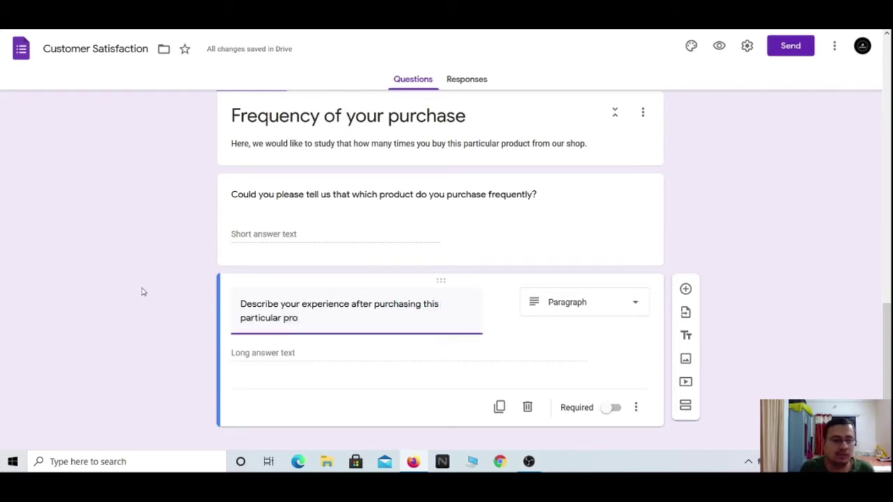
left_click(144, 285)
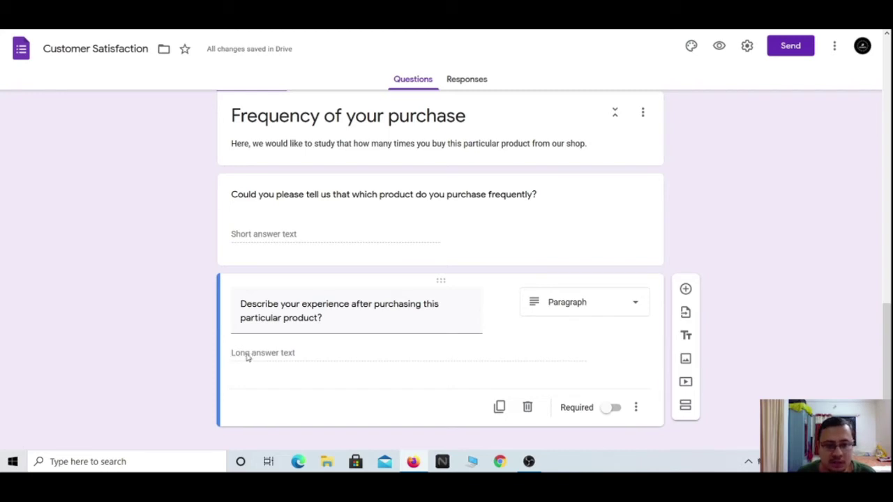
Add a Checkboxes question below the paragraph question in section 2.
left_click(685, 290)
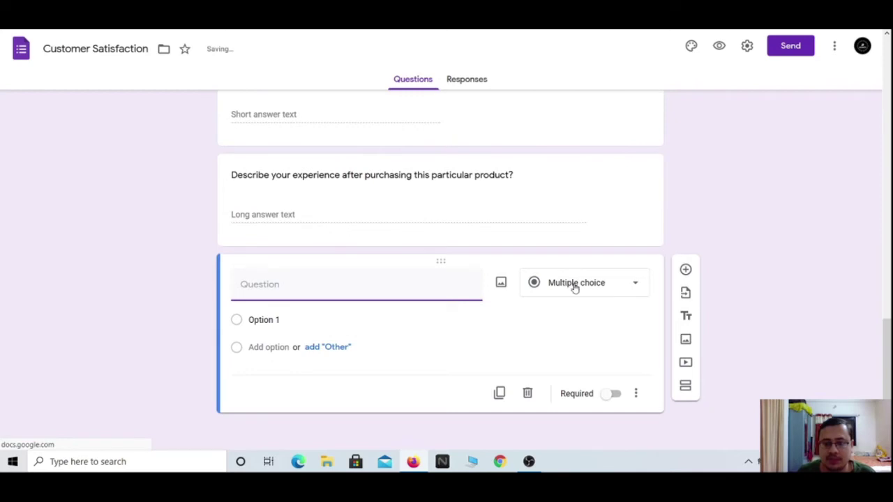
left_click(576, 286)
left_click(568, 196)
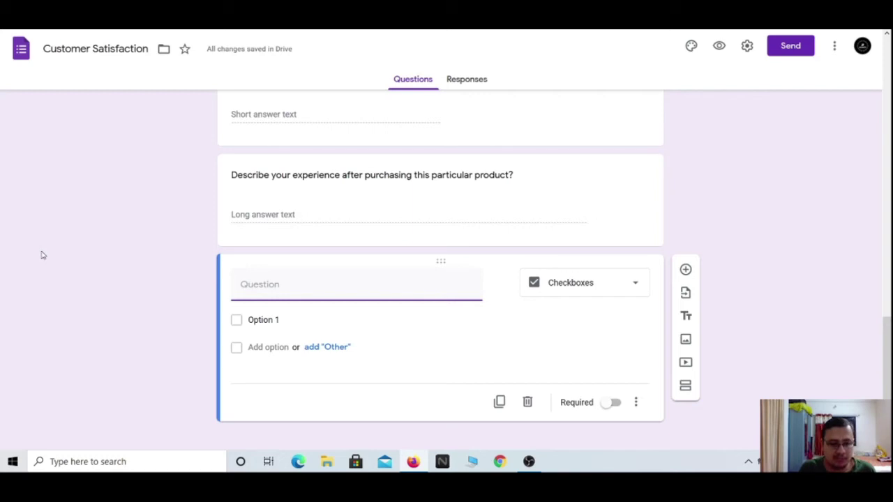
Enter "What other products do you buy from our shop?" as the checkboxes question's text.
type("W")
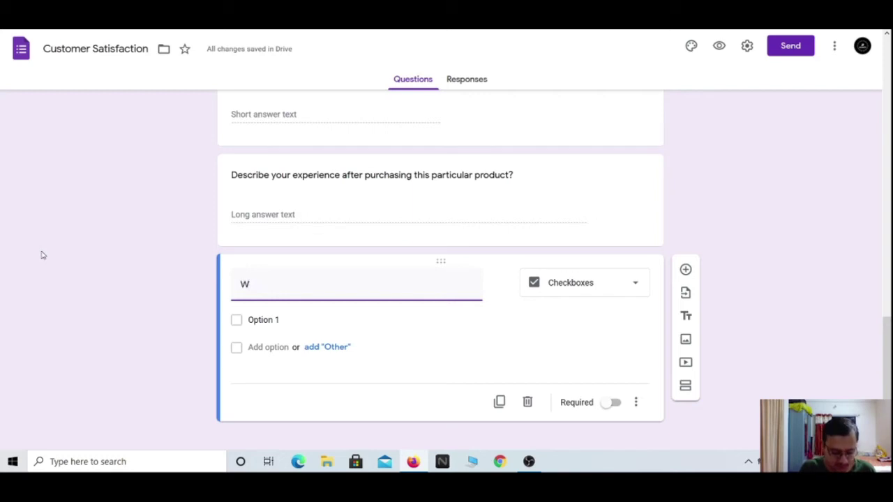
type("hat other typ")
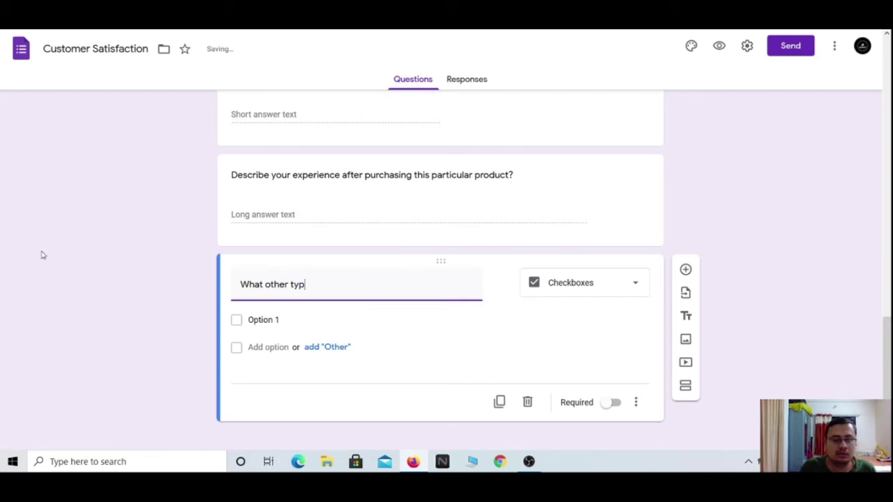
key("BackSpace")
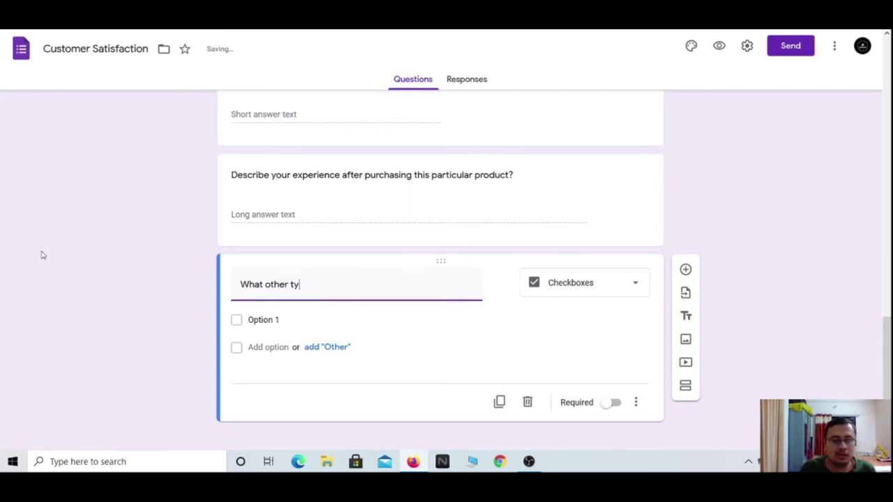
key("BackSpace")
key("BackSpace")
type("pro")
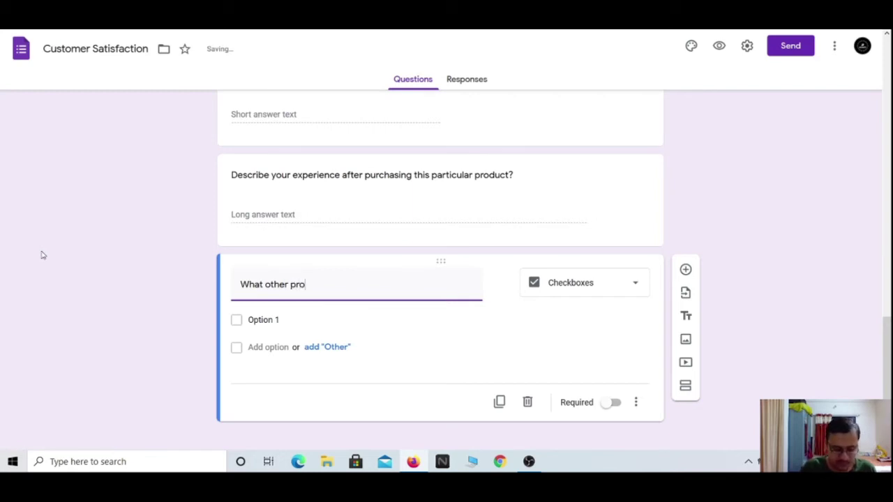
type("ducts do you bu")
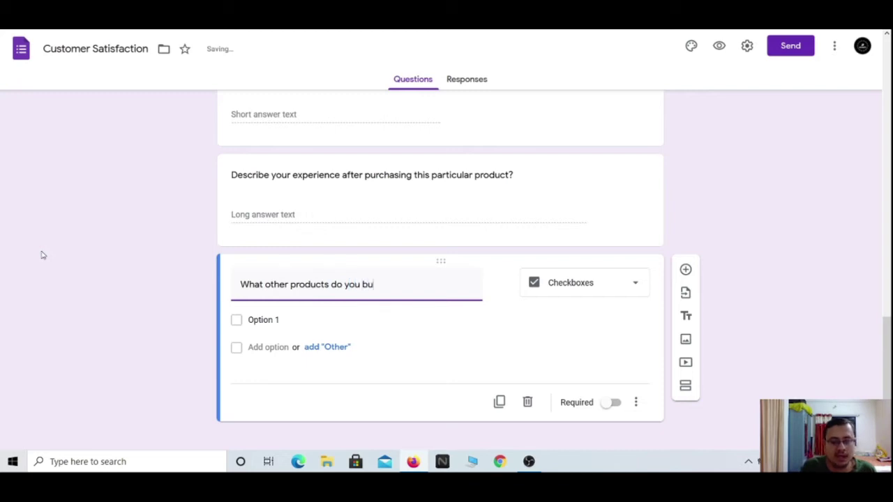
type("y from our")
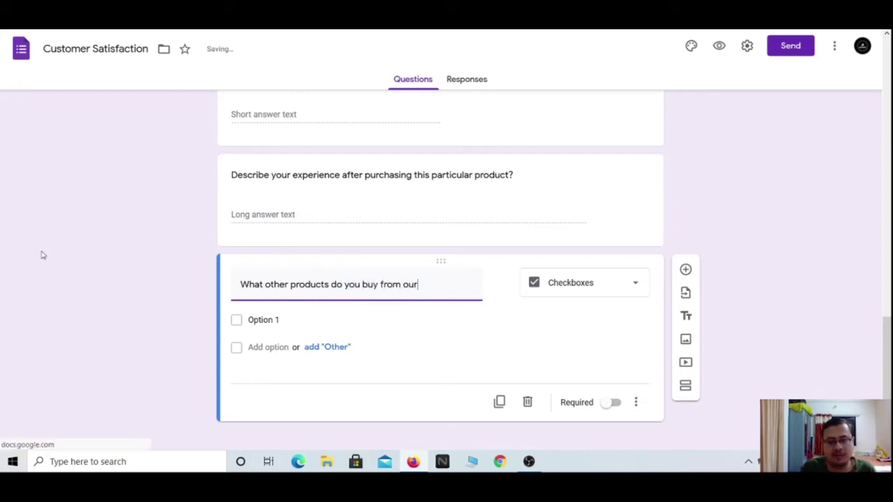
type(" shop?")
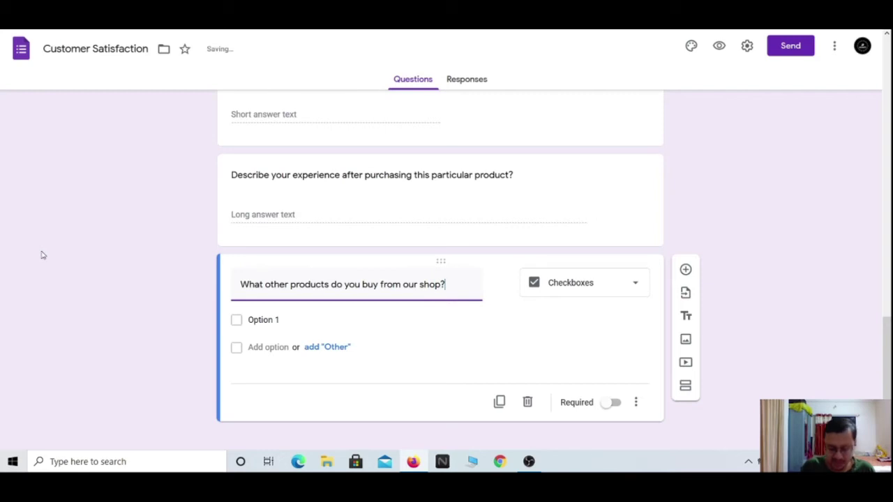
Fill in the checkbox options Milk, Biscuits, Tea Powder, Chocolates and Detergent Powder.
left_click(263, 319)
type("Milk")
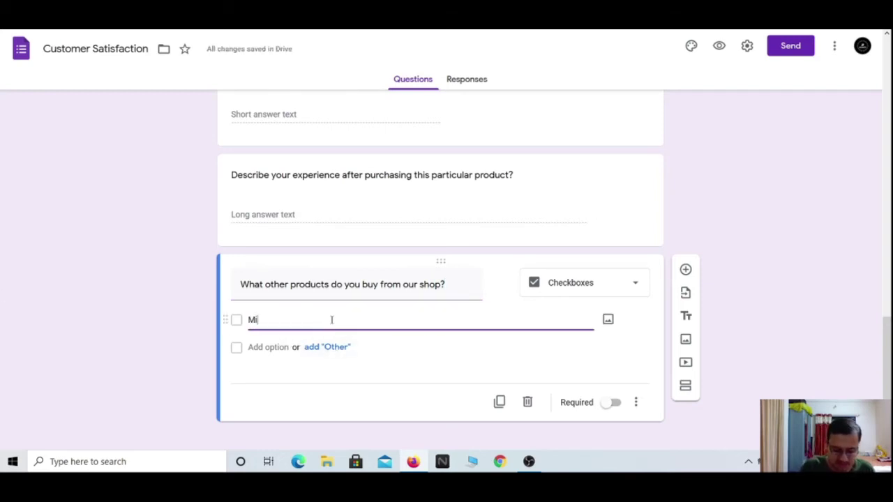
left_click(272, 346)
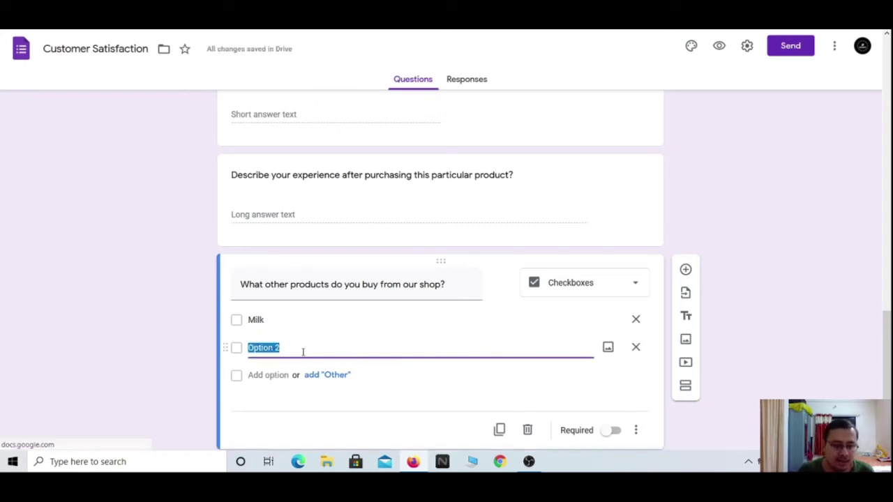
type("Biscuits")
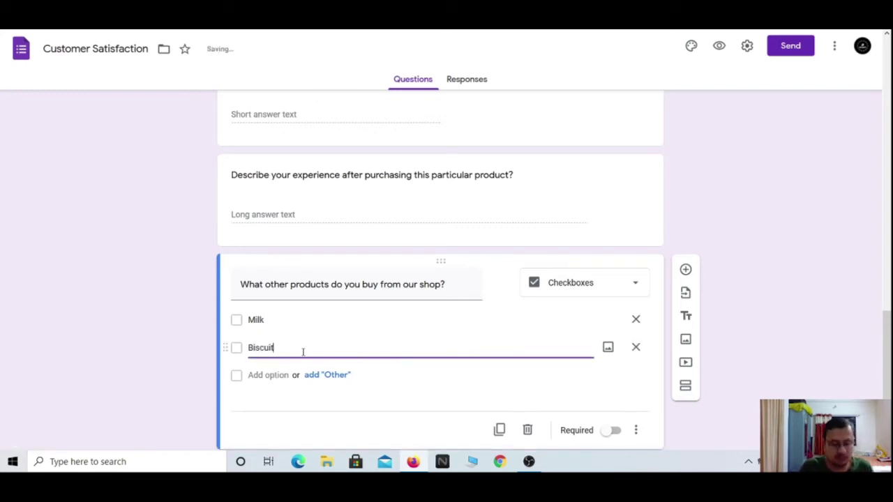
left_click(279, 378)
type("Tea Powder")
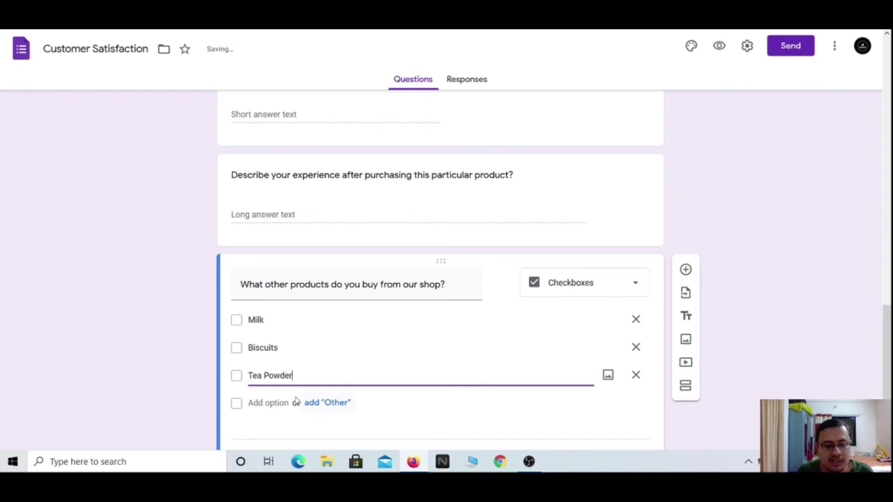
left_click(267, 404)
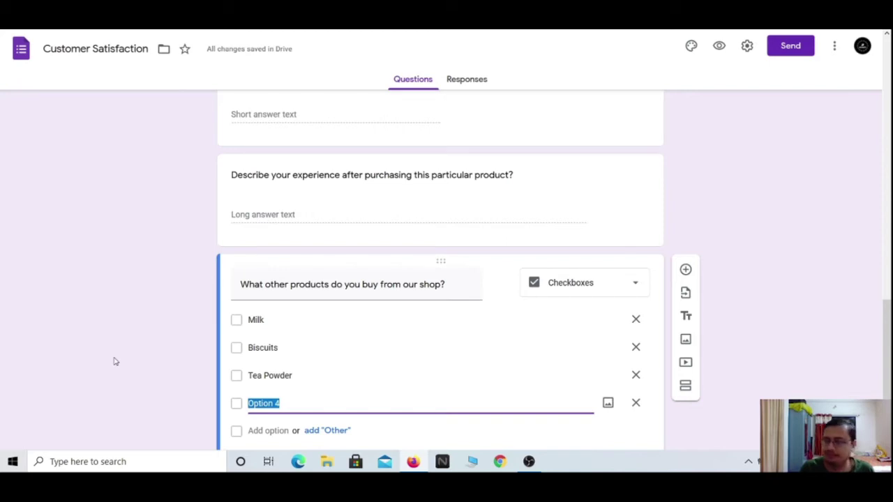
type("Chocolates")
scroll(126, 356, "down", 2)
left_click(272, 340)
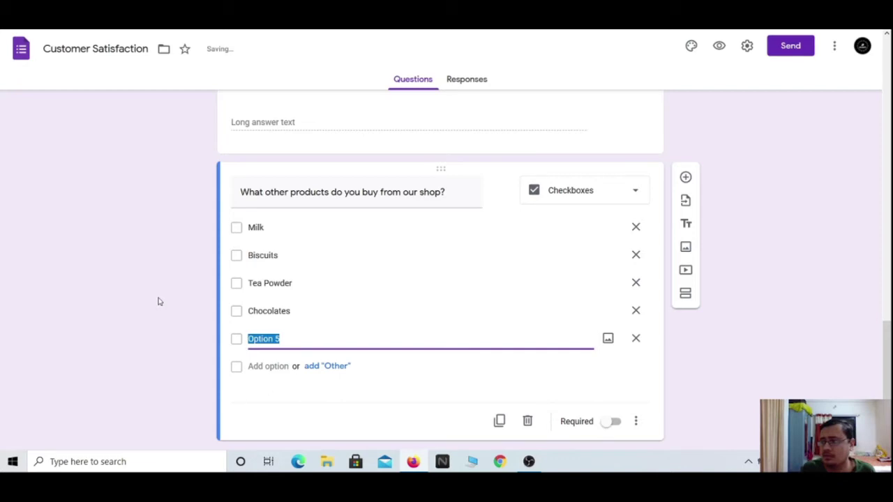
type("Detergent Powder")
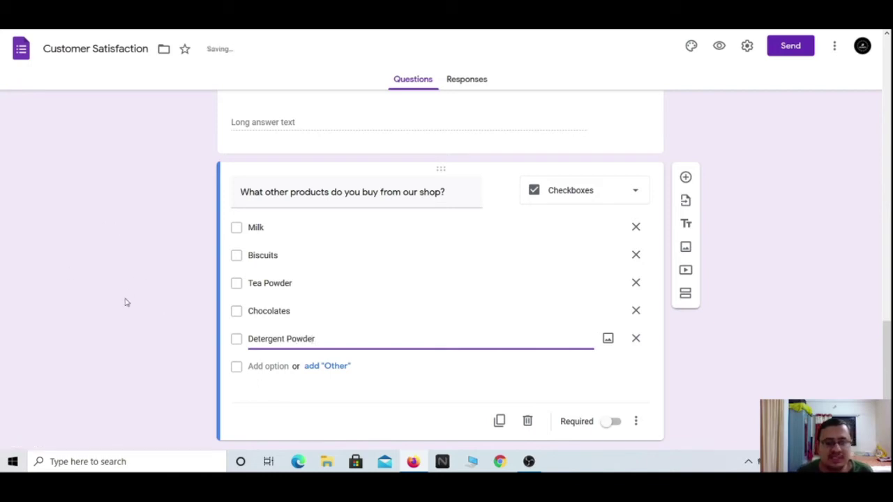
left_click(141, 335)
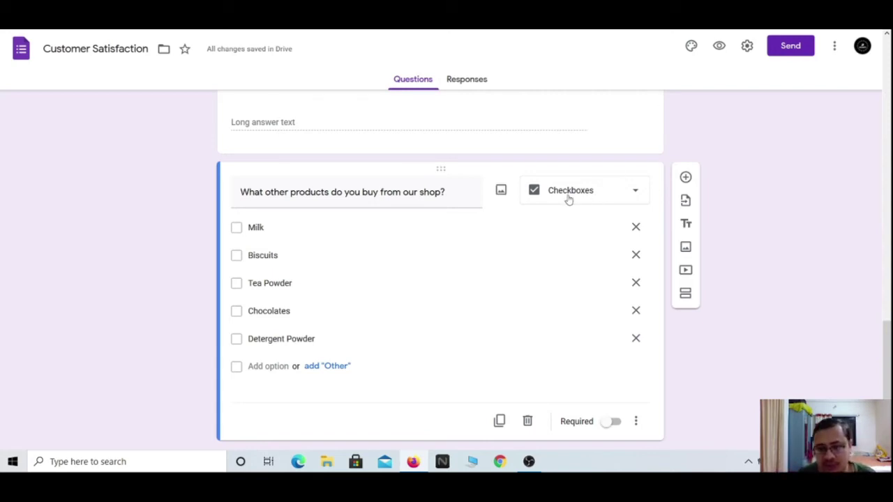
Add a Dropdown question below the checkboxes question in section 2.
left_click(685, 178)
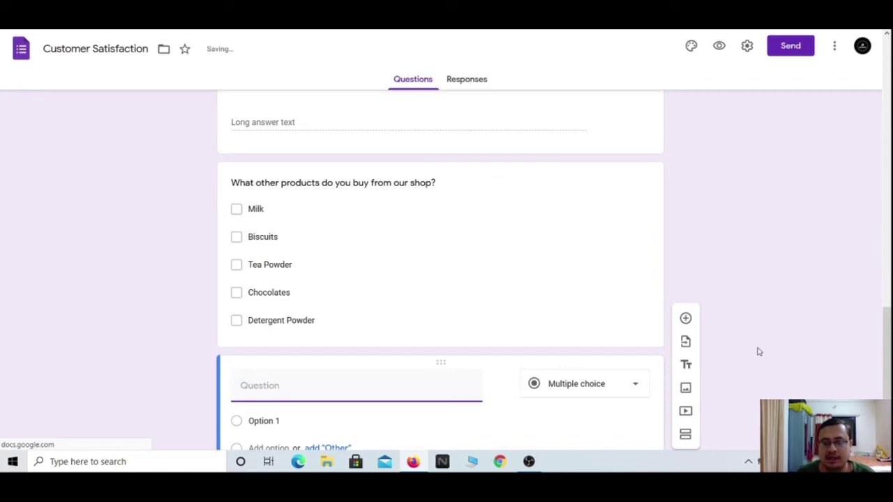
left_click(621, 287)
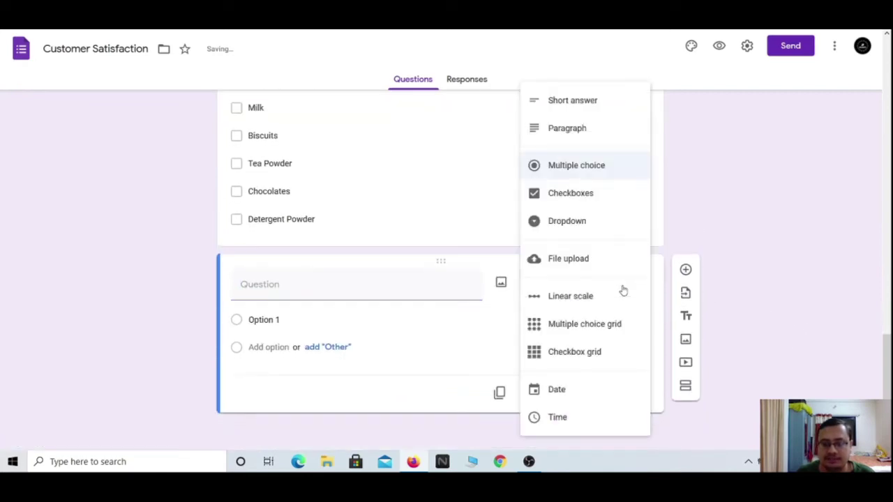
left_click(578, 222)
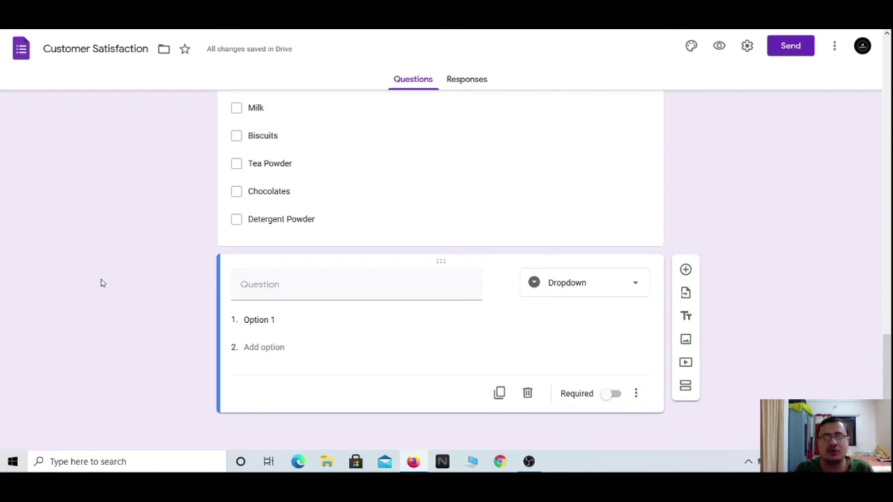
Enter "At what time do you prefer to visit our store?" as the dropdown question's text.
left_click(344, 284)
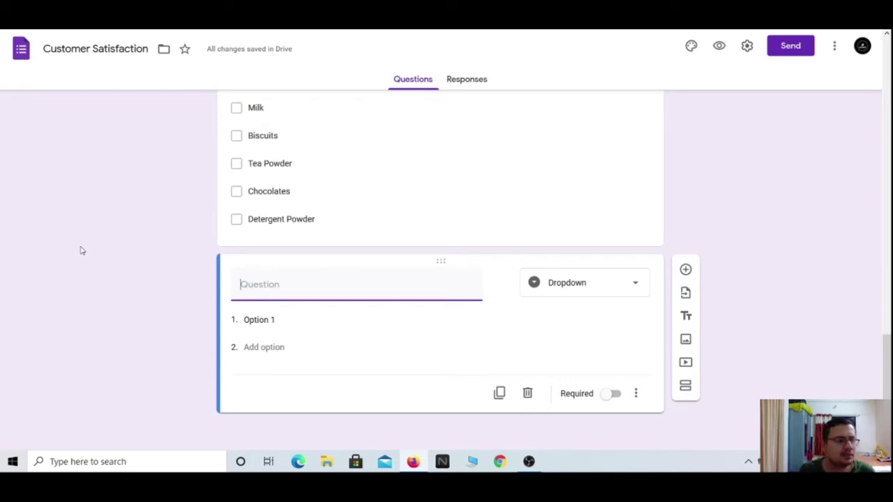
type("At")
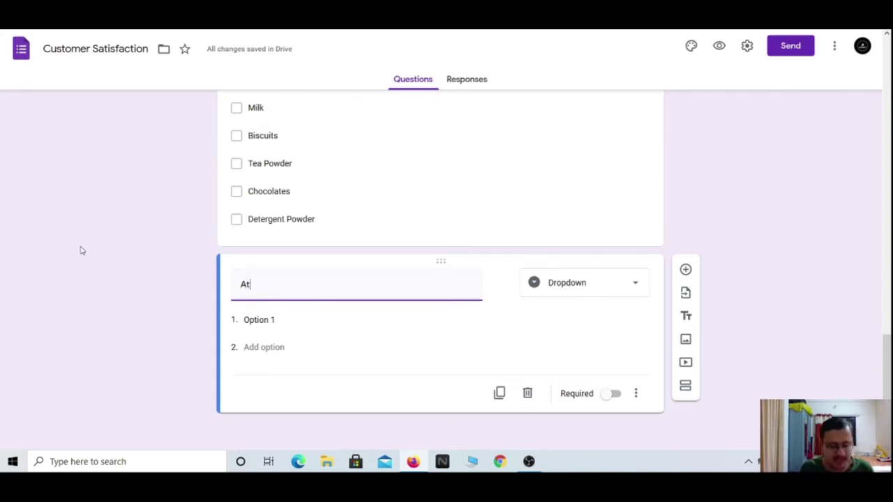
type(" what tim")
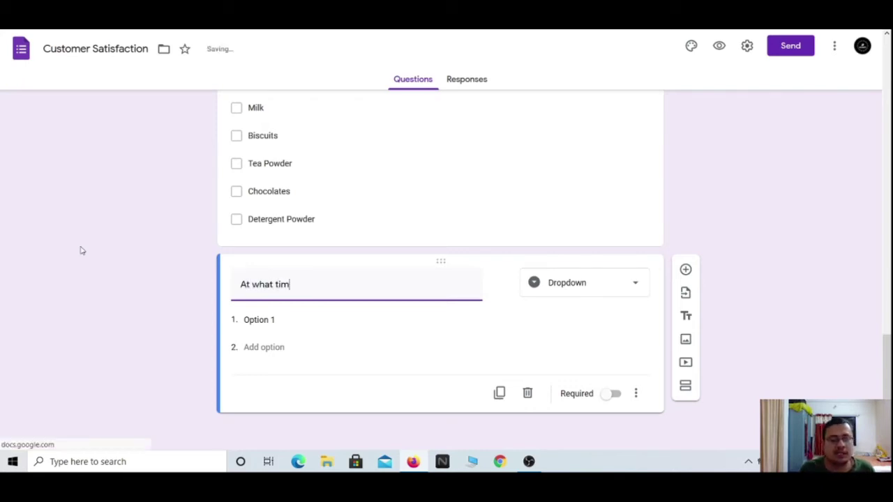
type("e do you prefer to visit our store?")
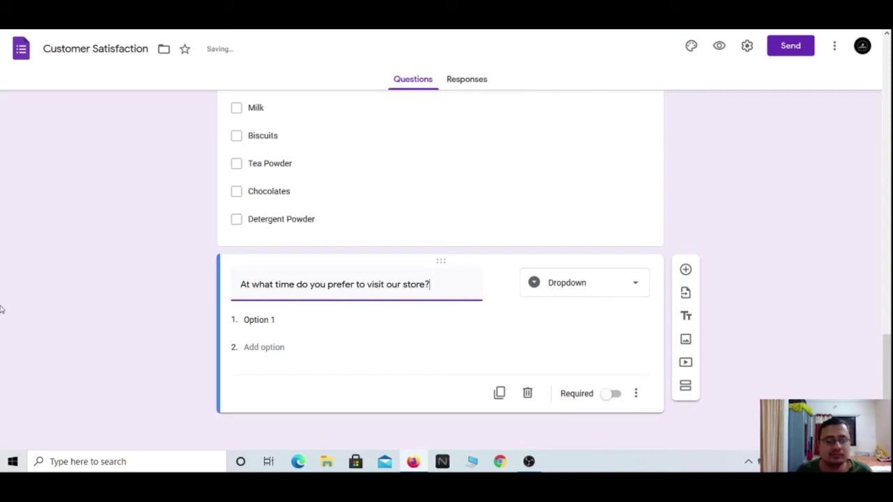
Fill in the first two dropdown options as "From 10am to 2pm" and "From 2pm to 6pm".
left_click(281, 320)
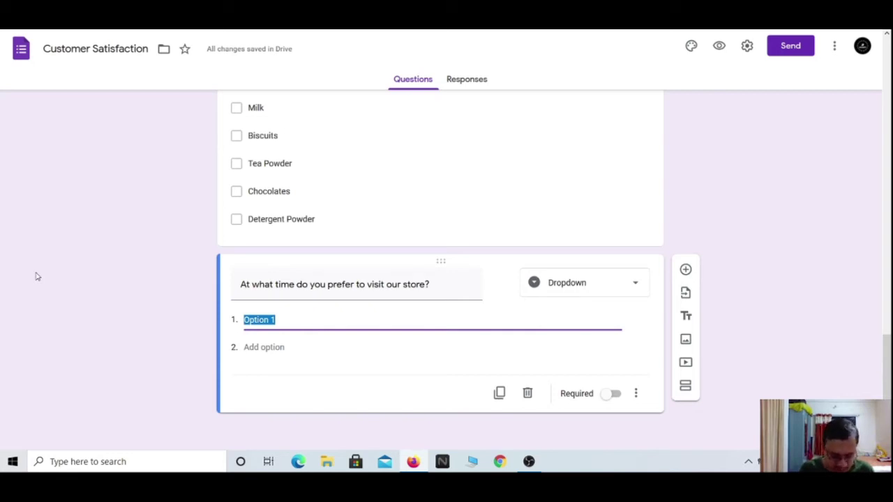
type("From")
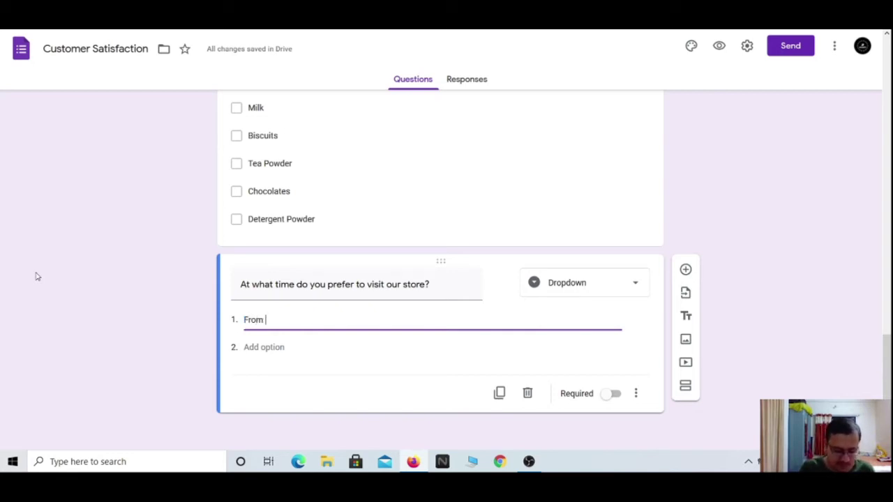
type(" 10am to")
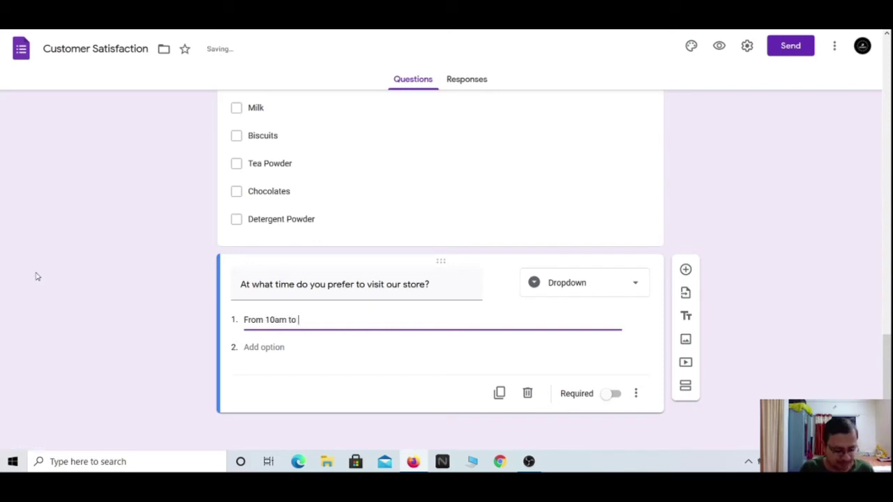
type(" 2p")
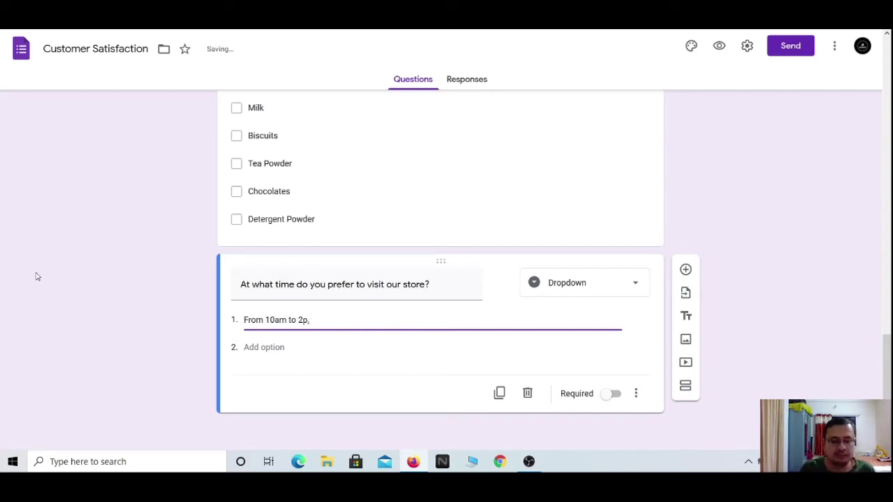
type("m")
left_click(272, 346)
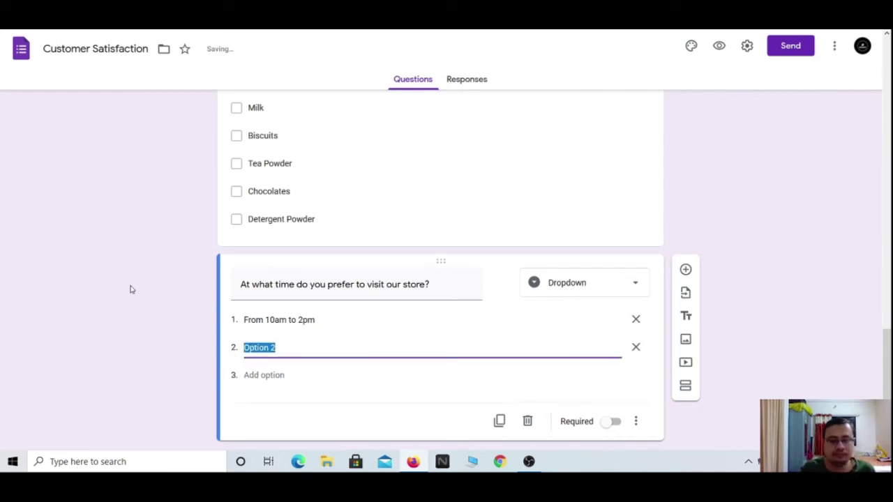
type("From ")
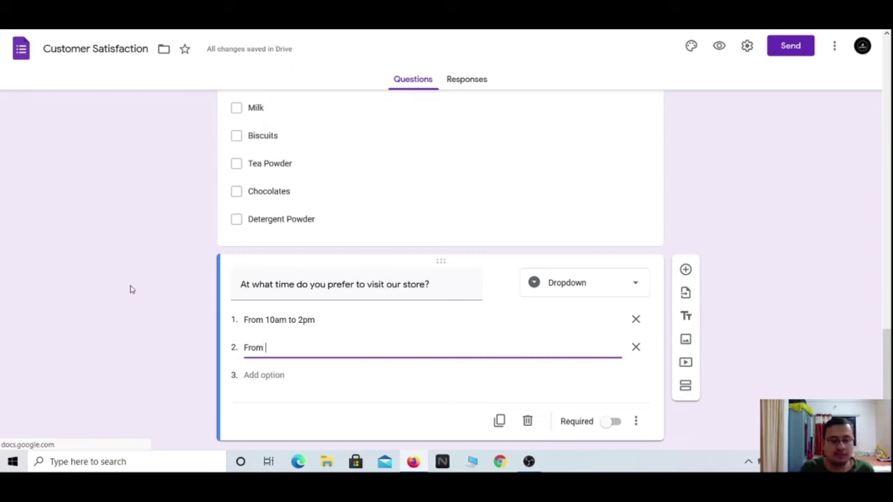
type("2pm to")
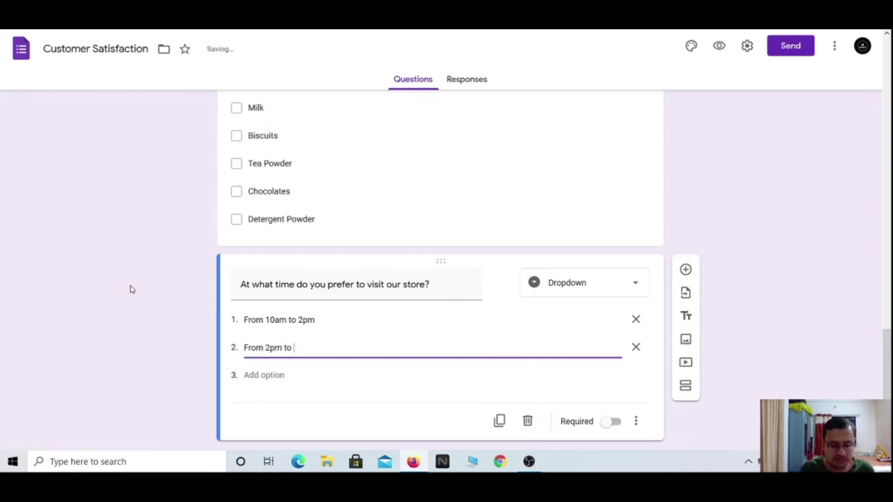
type(" 6pm")
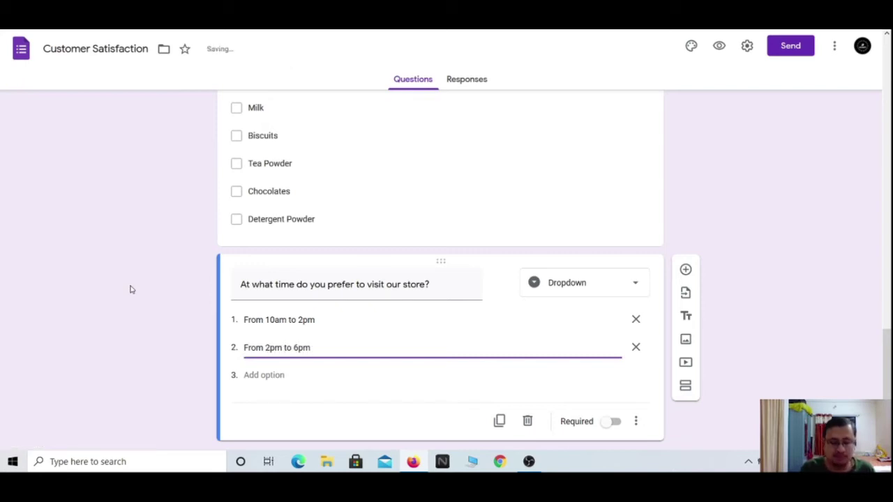
Add "From 6pm to 10pm" as the third option of the dropdown question.
left_click(245, 376)
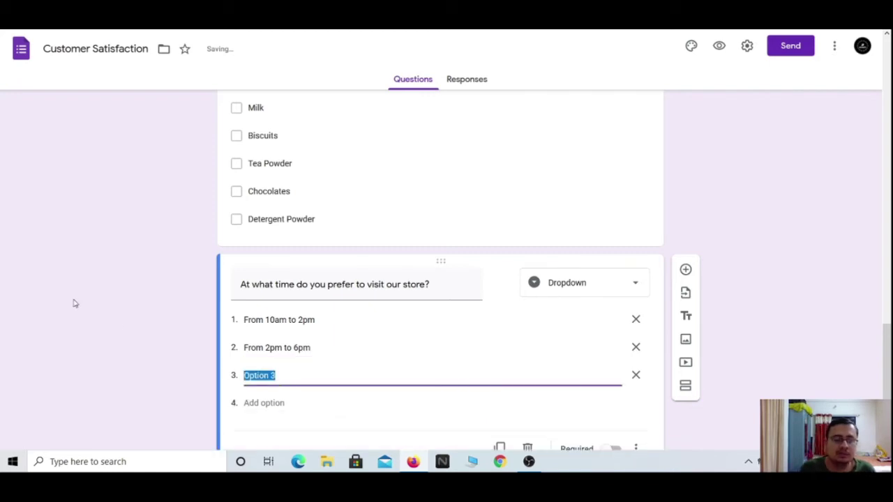
type("Fr")
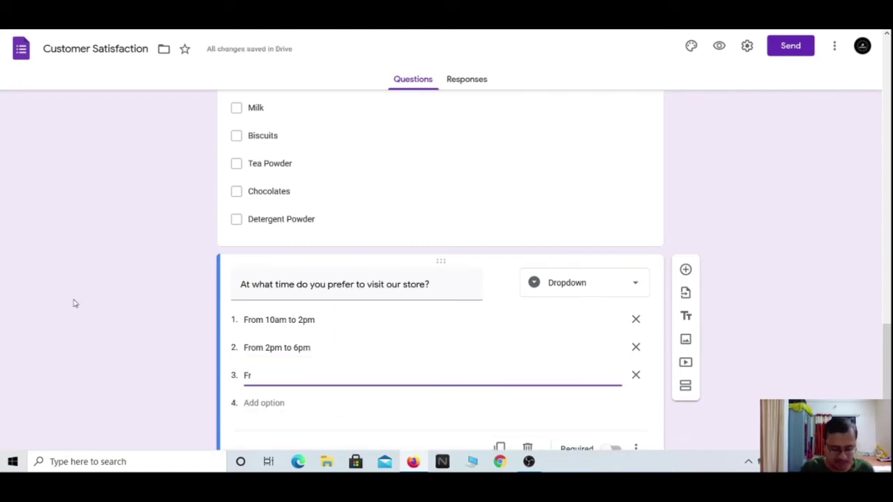
type("om 6")
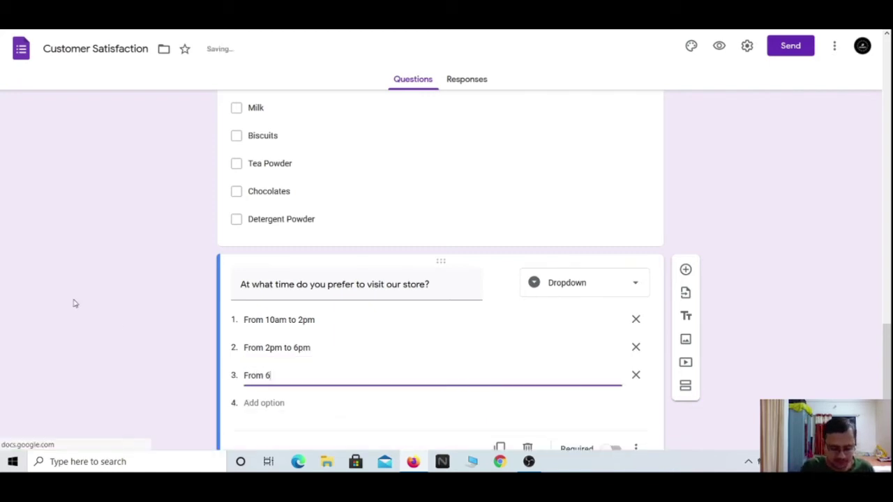
type("pm to ")
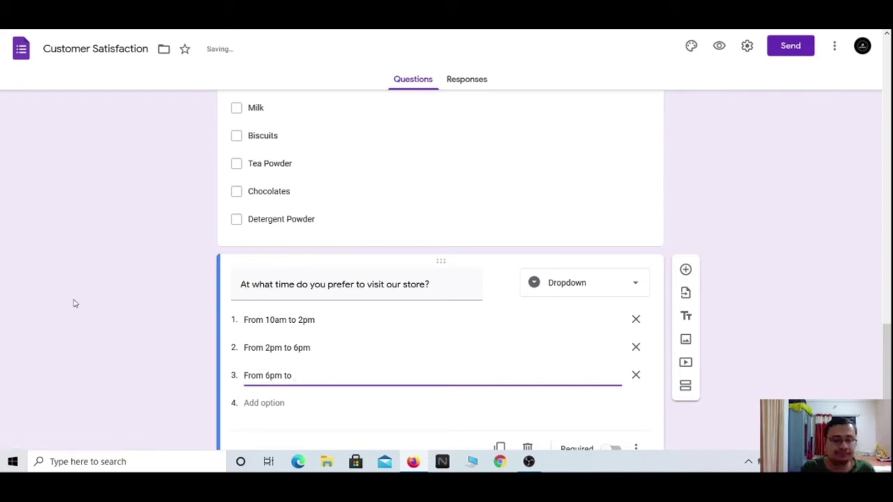
type("10pm")
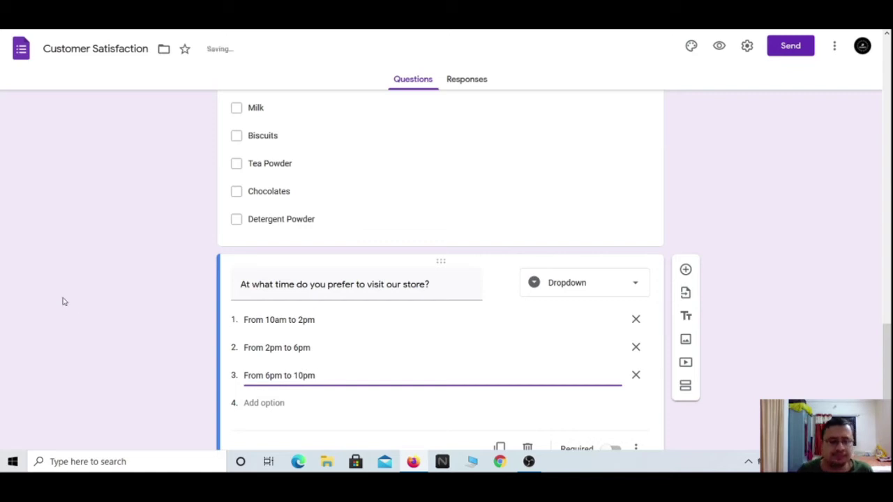
left_click(112, 298)
Add a File upload question below the dropdown question and agree to let respondents upload files to Drive.
scroll(153, 326, "down", 1)
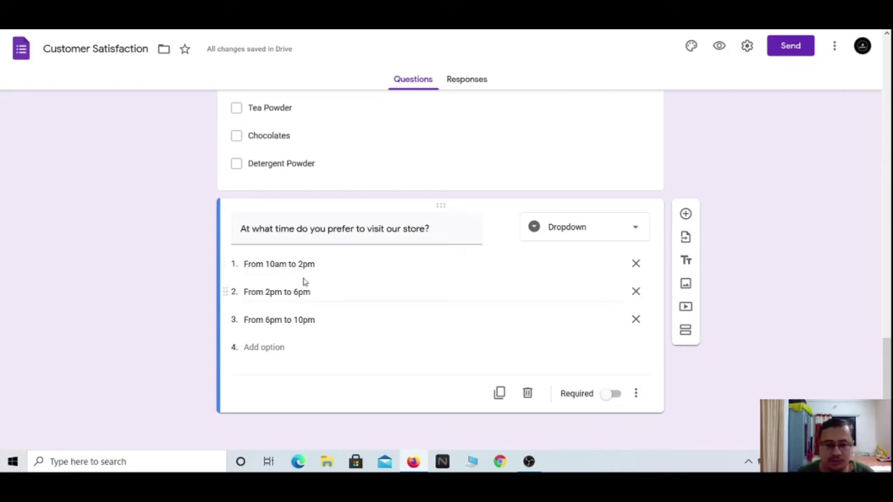
left_click(685, 213)
left_click(600, 360)
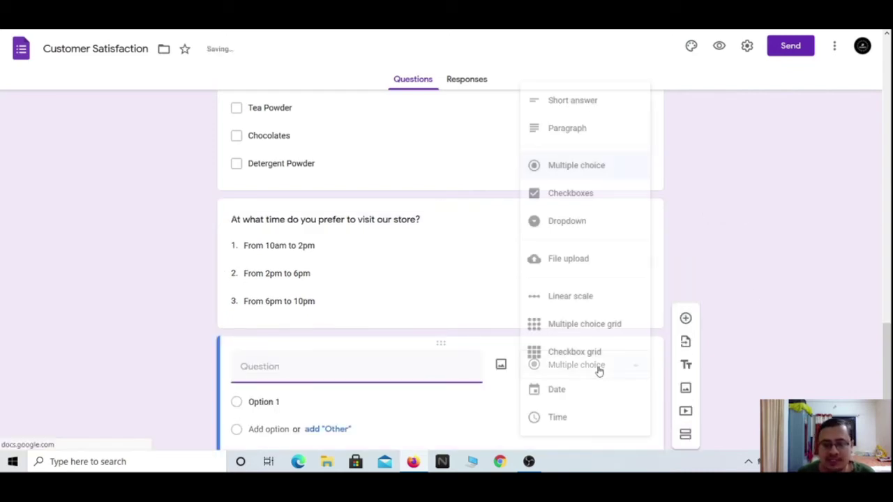
left_click(570, 259)
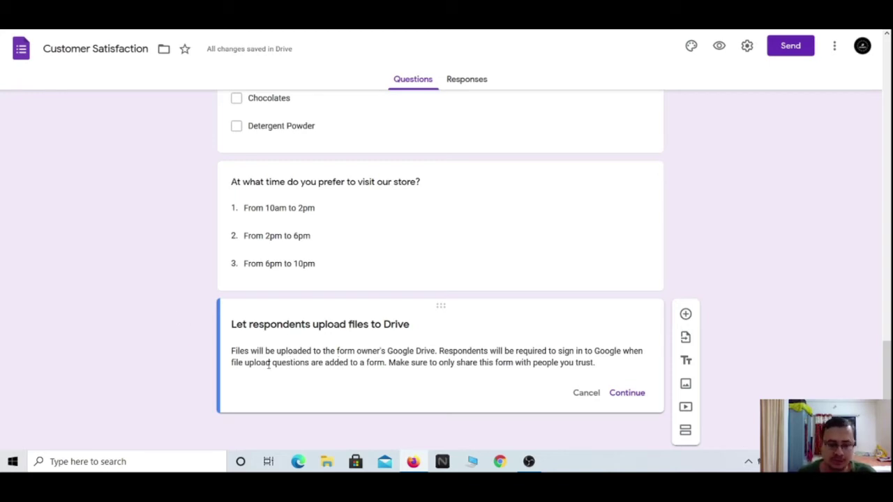
left_click_drag(232, 351, 438, 351)
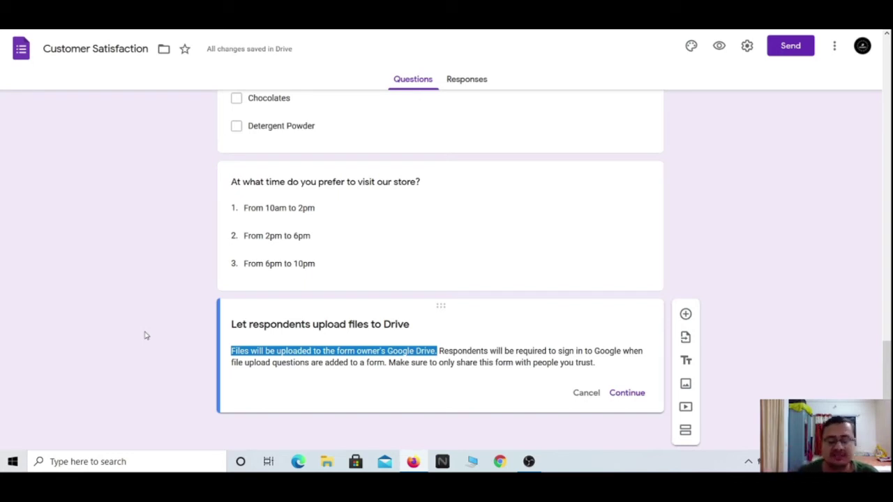
left_click(137, 325)
left_click_drag(439, 351, 387, 370)
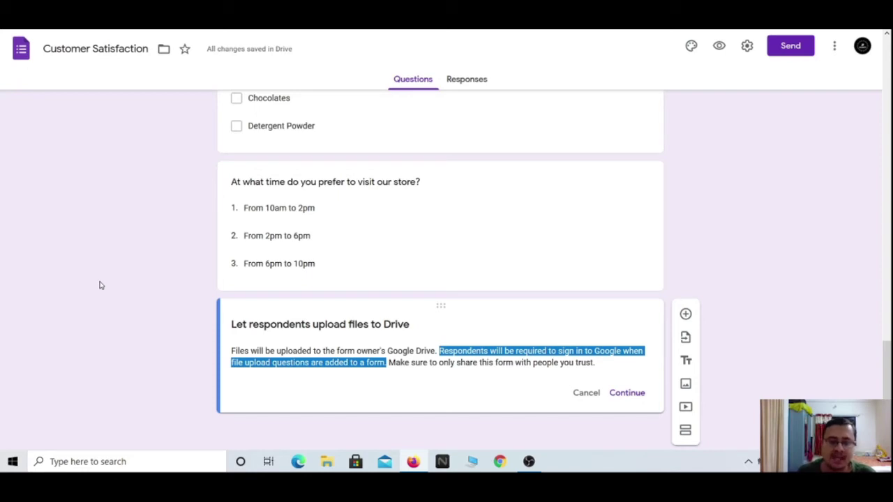
left_click(131, 306)
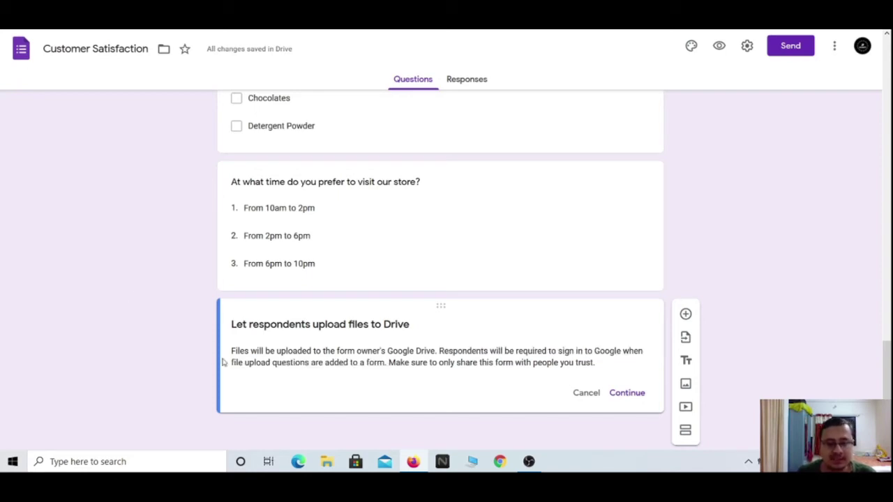
left_click(626, 393)
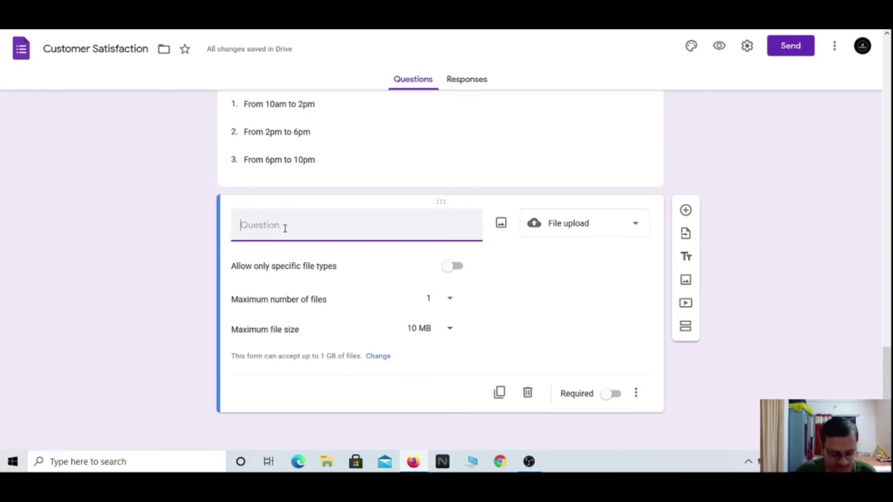
Enter "You can upload your purchasing list in this section" as the file upload question's text.
type("You")
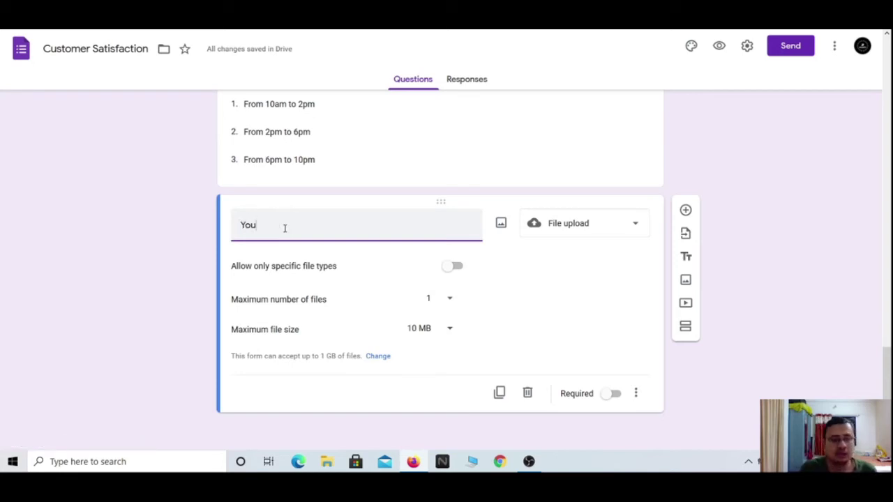
type(" can uploa")
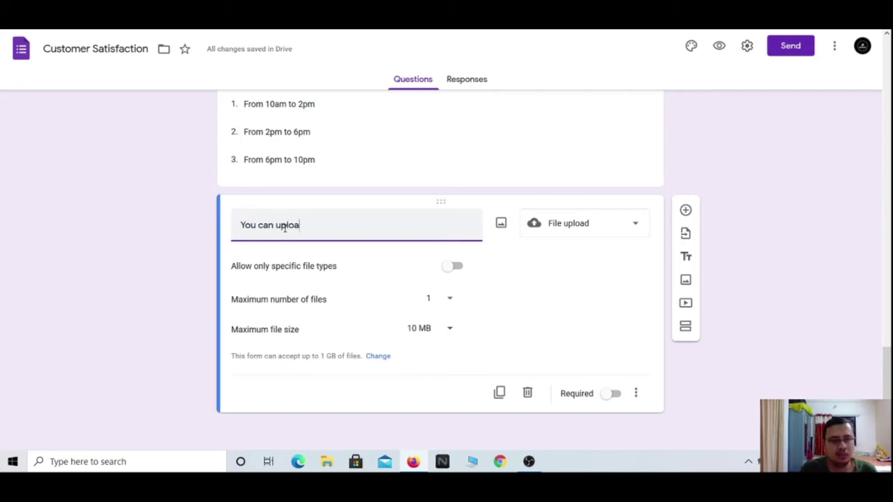
type("d your")
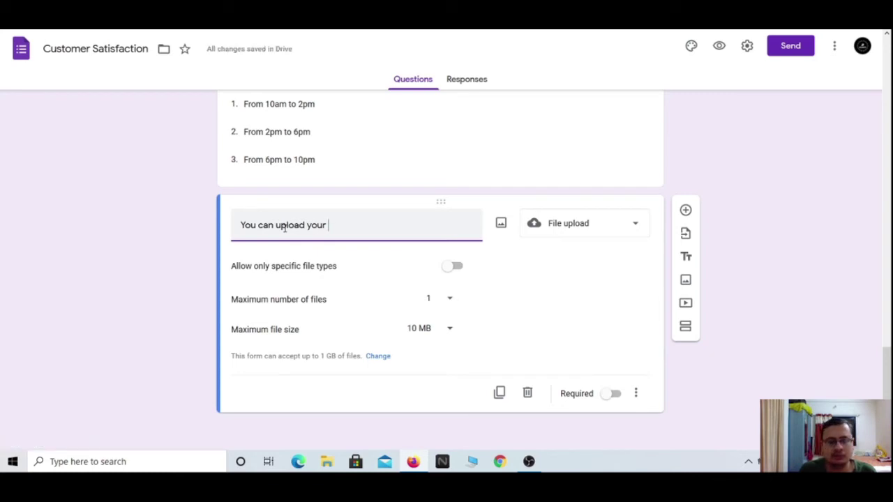
type("pu")
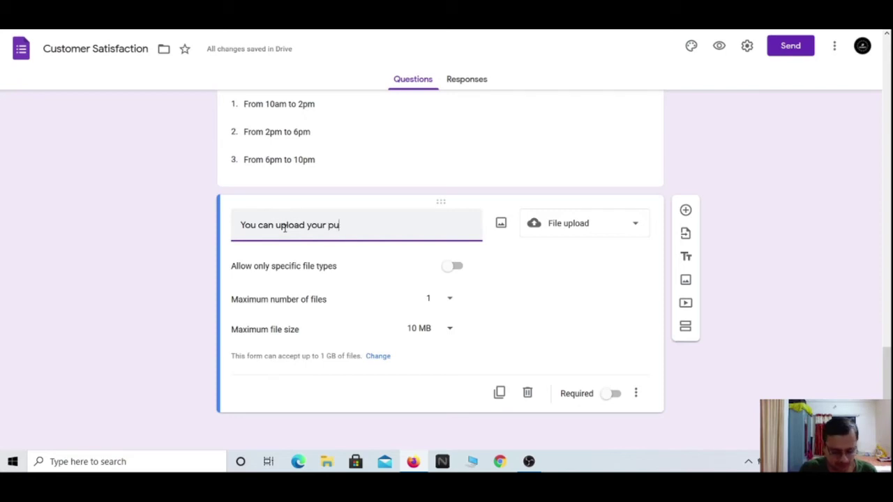
type("rchasing list")
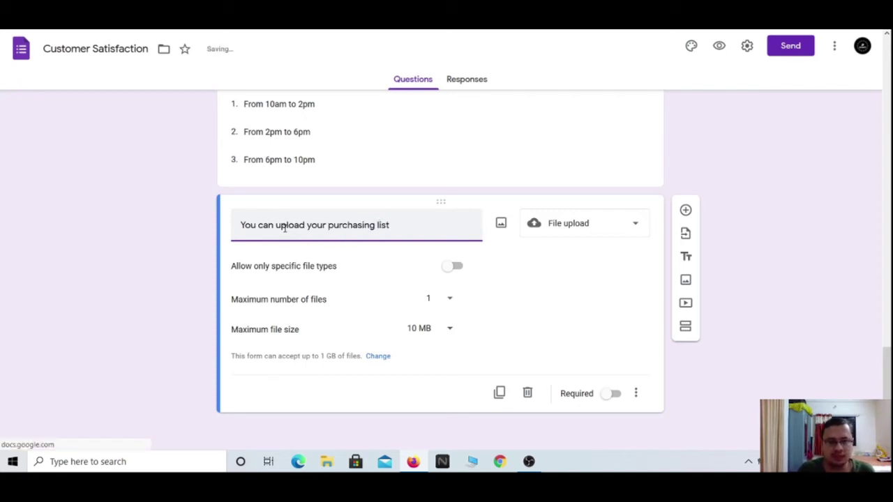
type(" in this section")
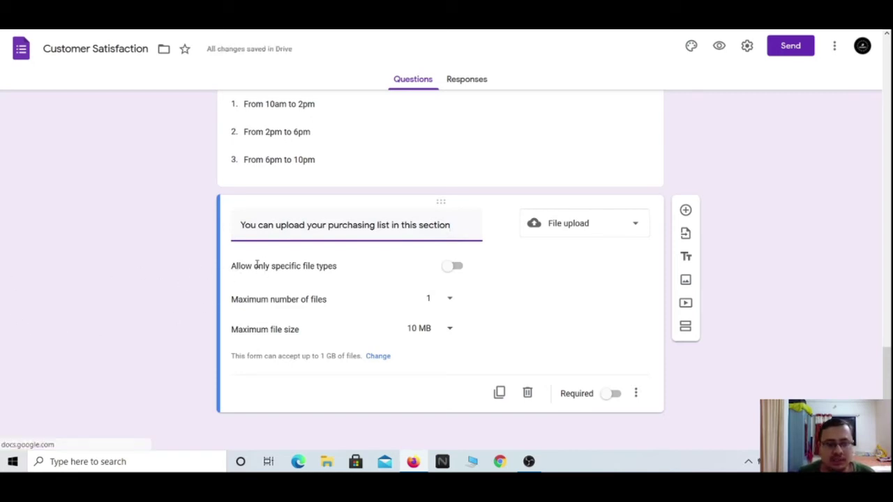
Restrict the file upload question to specific file types, allowing only Spreadsheet.
left_click(453, 268)
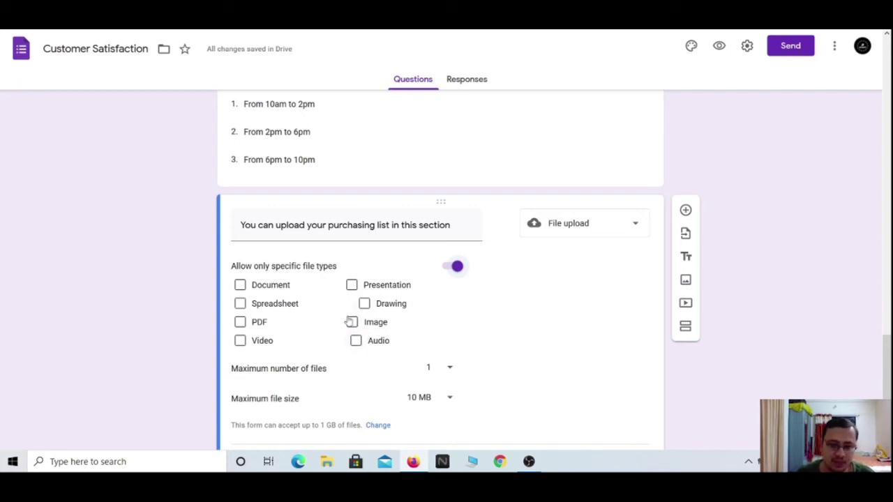
left_click(239, 322)
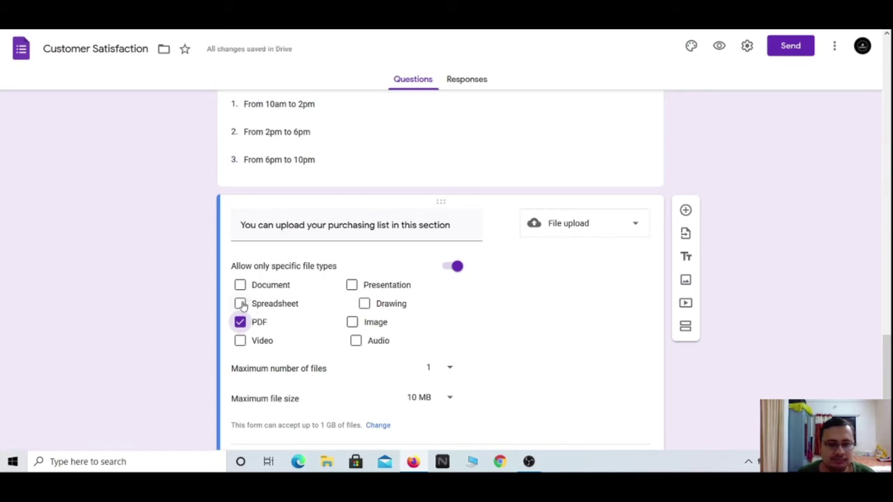
left_click(240, 304)
left_click(240, 323)
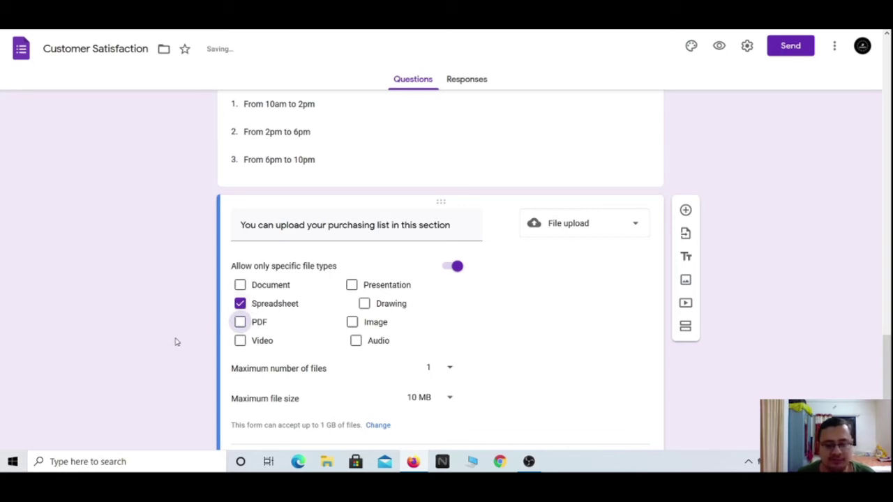
Try Audio, Image and Video as additional allowed file types and clear all three again.
scroll(177, 342, "down", 1)
left_click(356, 279)
left_click(352, 261)
left_click(240, 279)
left_click(352, 261)
left_click(356, 279)
left_click(240, 279)
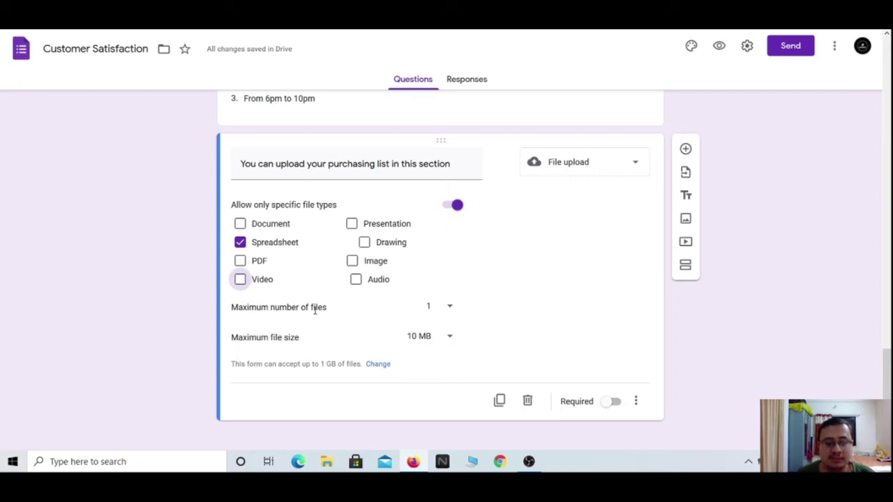
Keep the file upload question's maximum number of files at 1 and set its maximum file size to 1 MB.
left_click(448, 309)
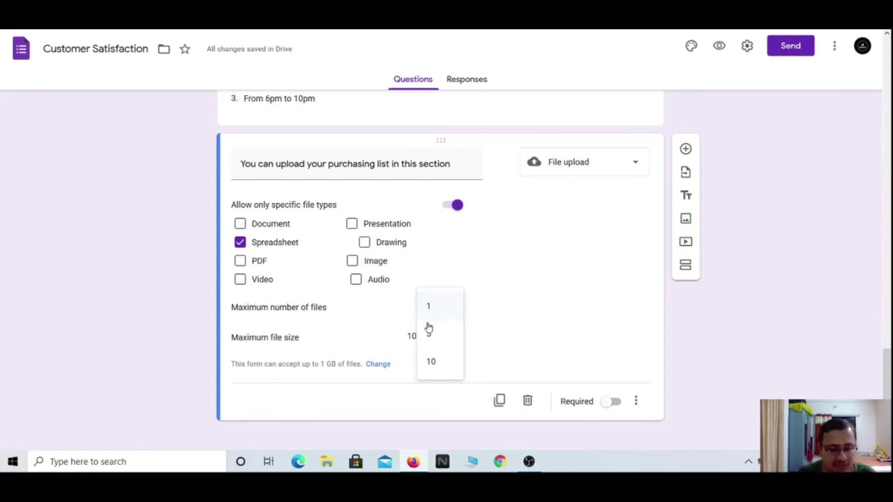
left_click(444, 306)
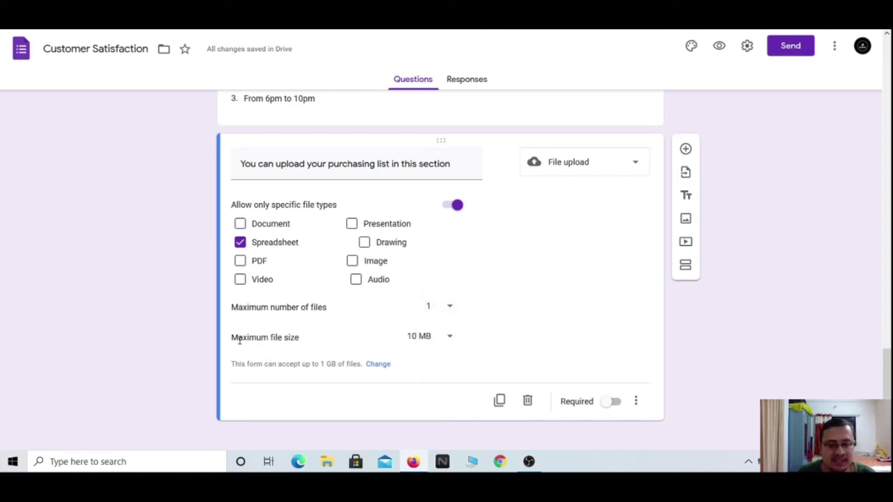
left_click(438, 340)
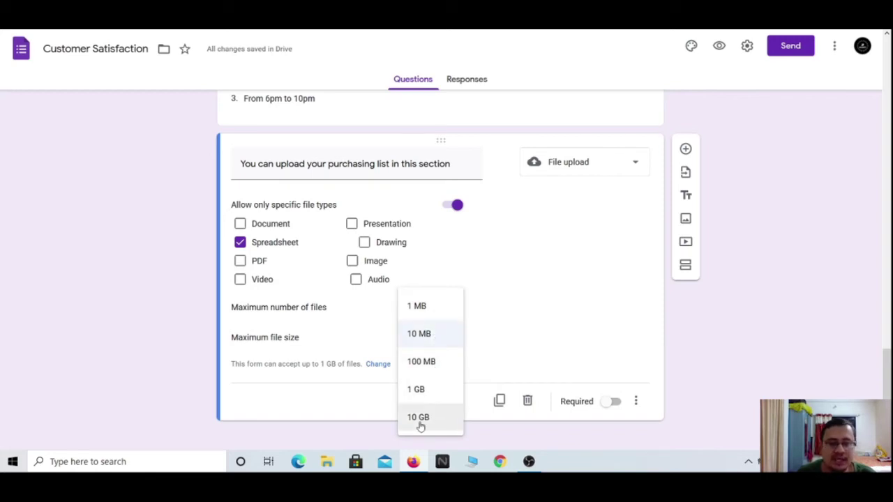
left_click(419, 335)
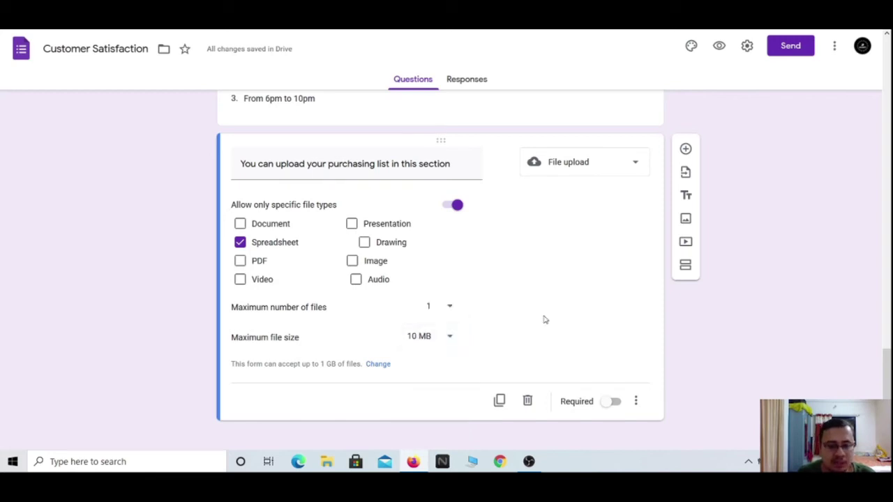
left_click(424, 337)
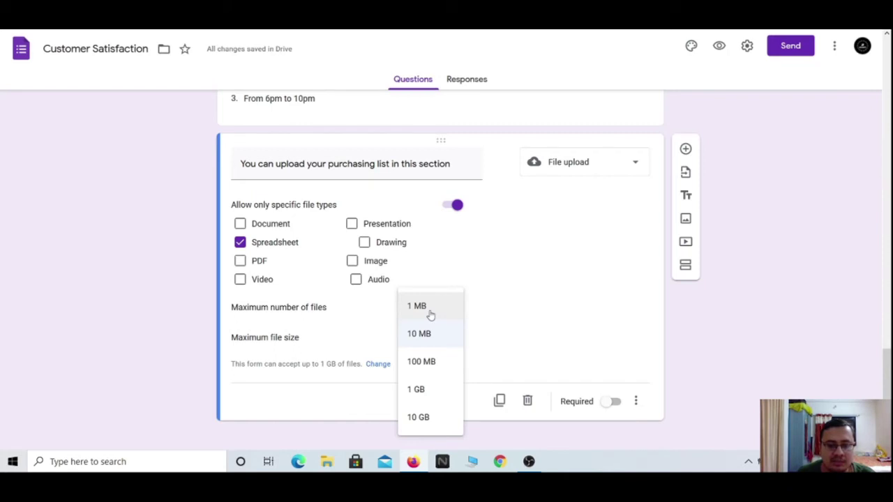
left_click(426, 309)
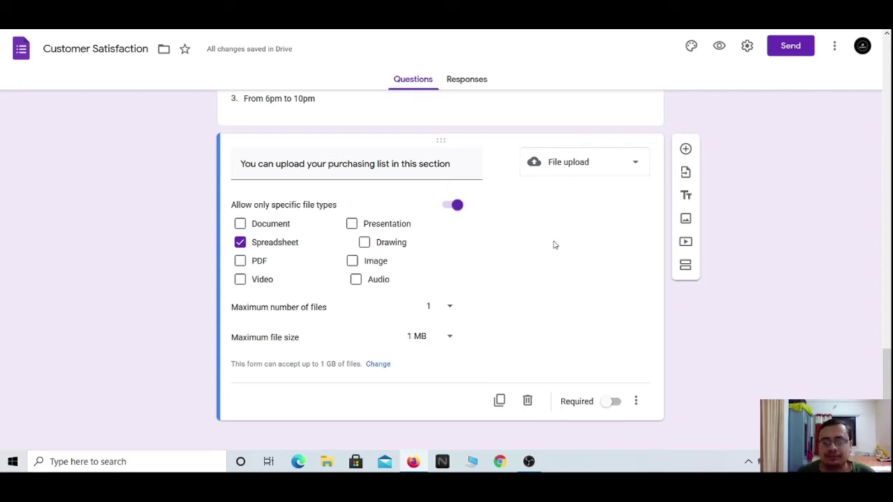
Add a Linear scale question below the file upload question.
left_click(686, 150)
left_click(603, 284)
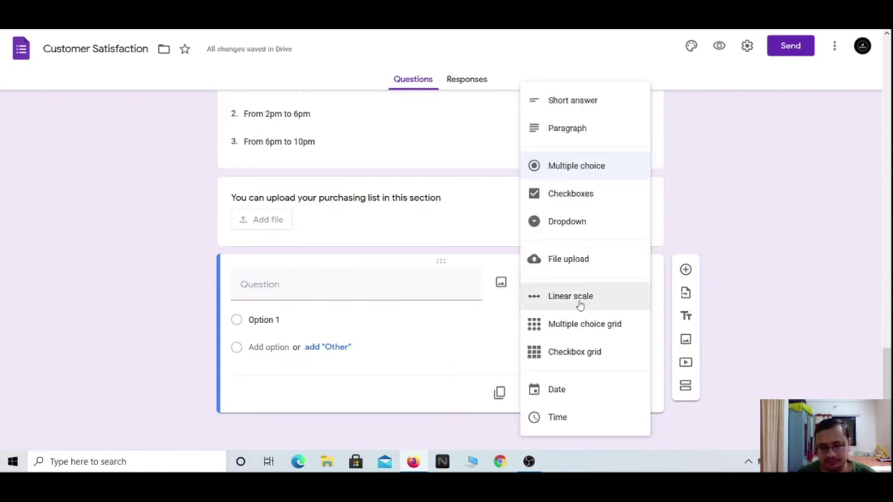
left_click(577, 299)
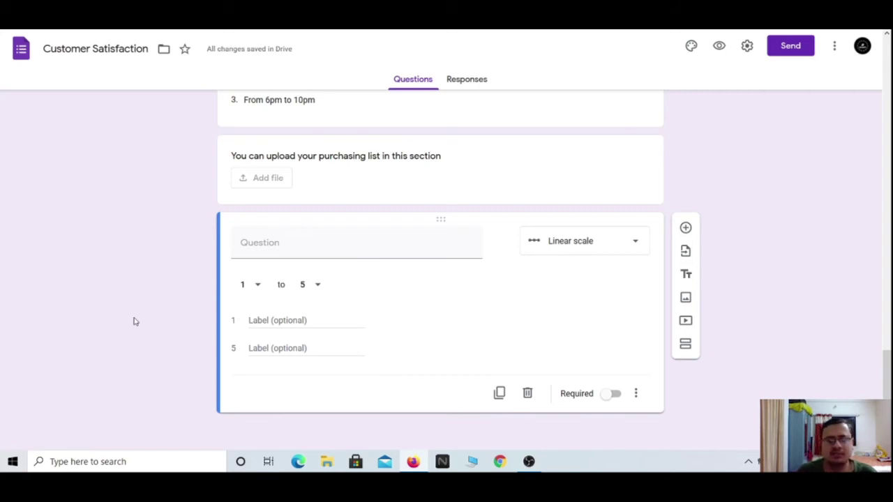
Enter "How will you rate our product - milk?" as the linear scale question's text.
left_click(282, 244)
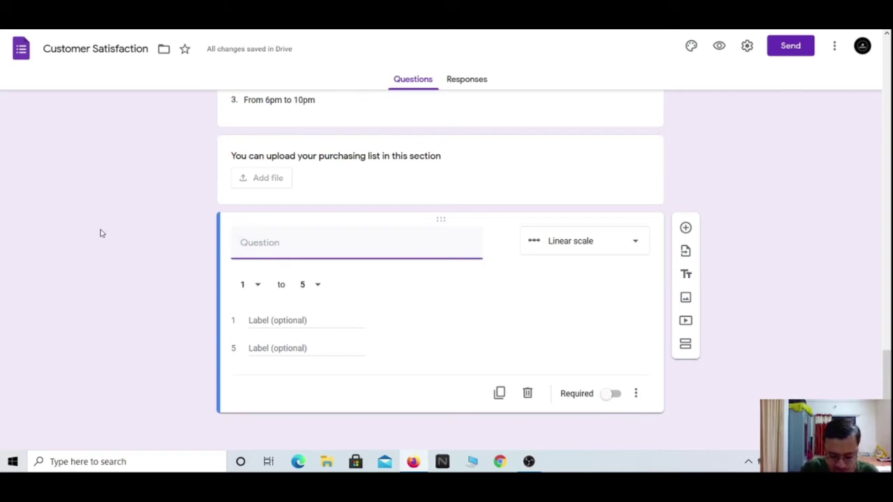
type("H")
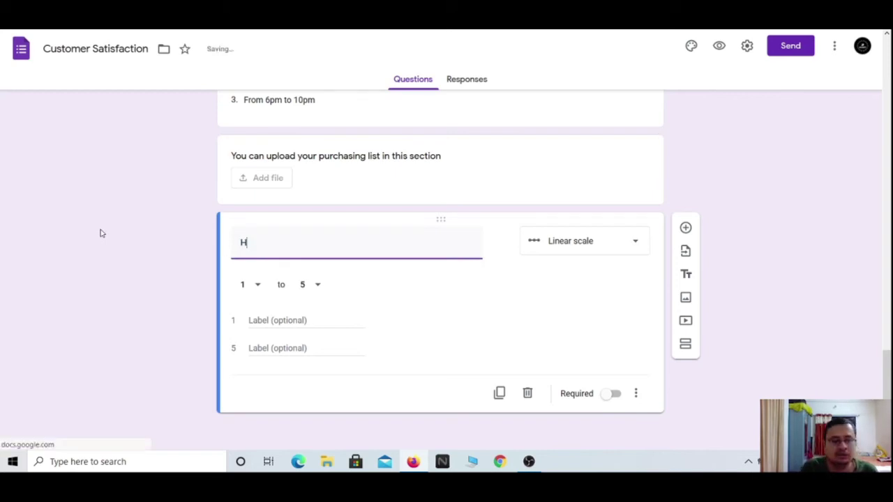
type("ow will ")
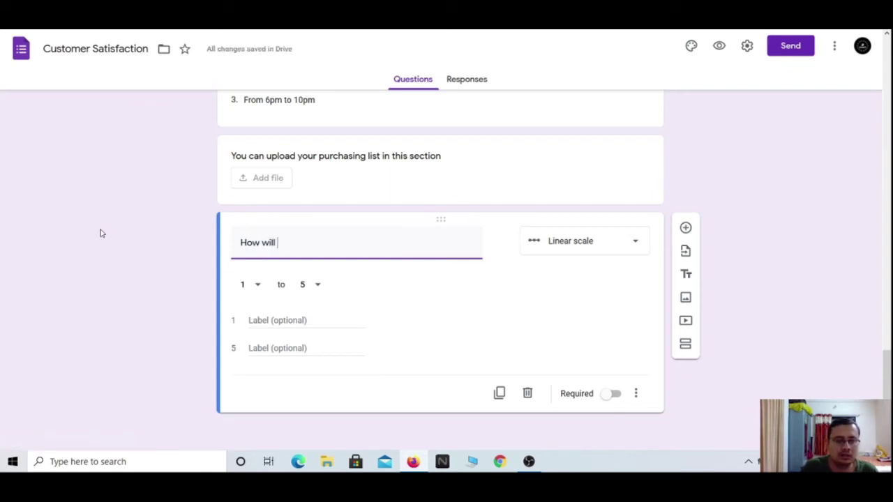
type("you rate")
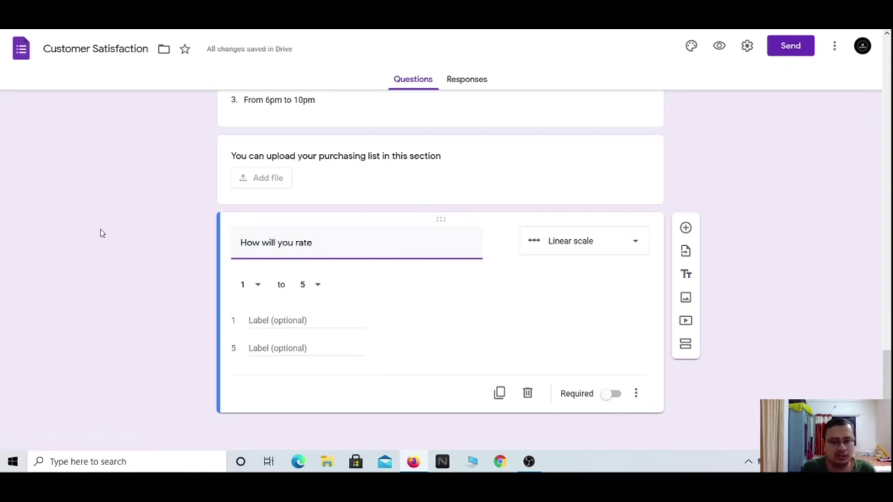
type(" our product - milk?")
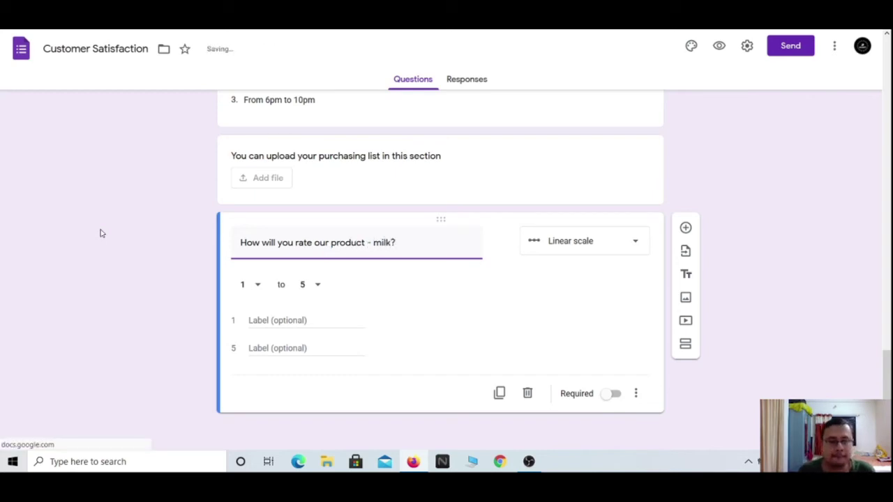
Keep the linear scale range at 1 to 5, labelling 1 as "Worst" and 5 as "Best".
left_click(255, 287)
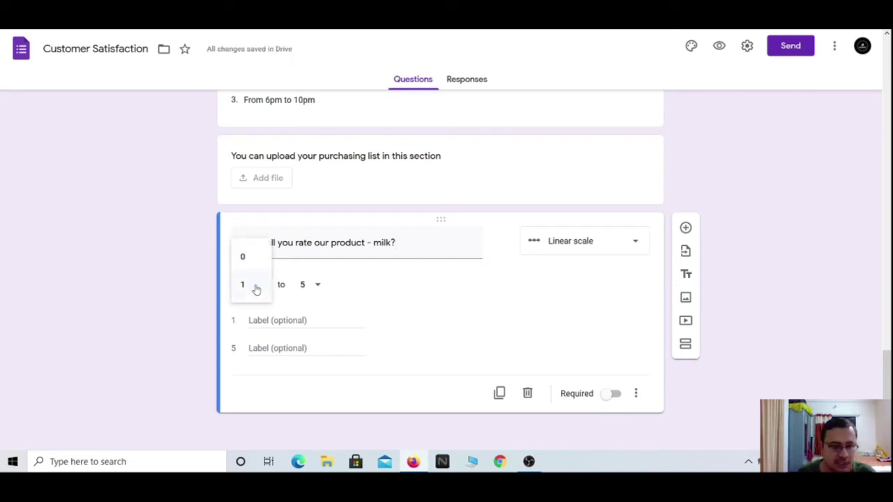
left_click(319, 289)
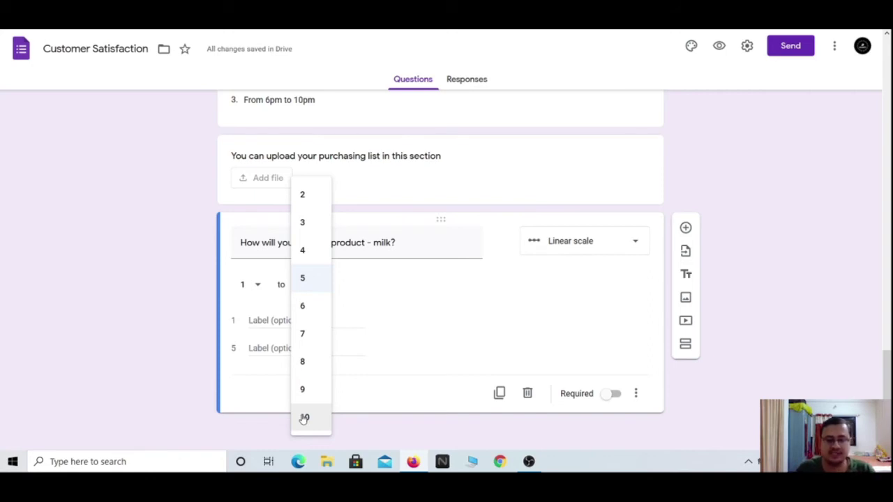
left_click(313, 285)
left_click(265, 320)
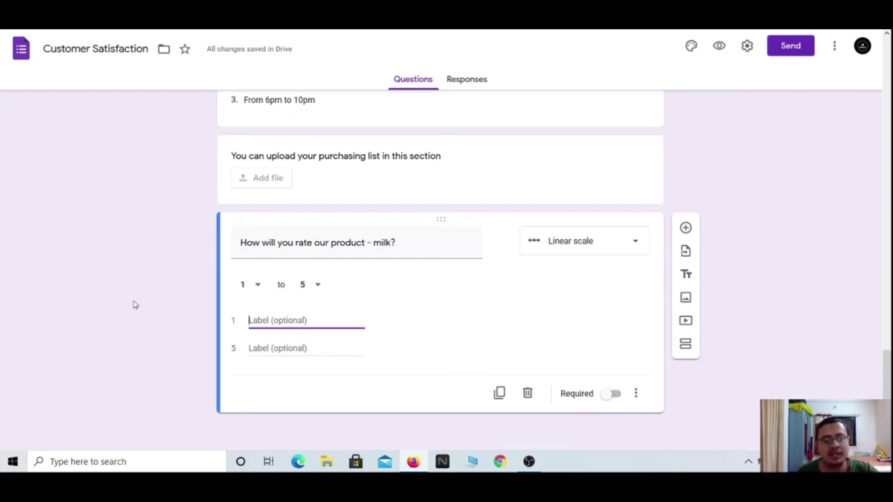
type("P")
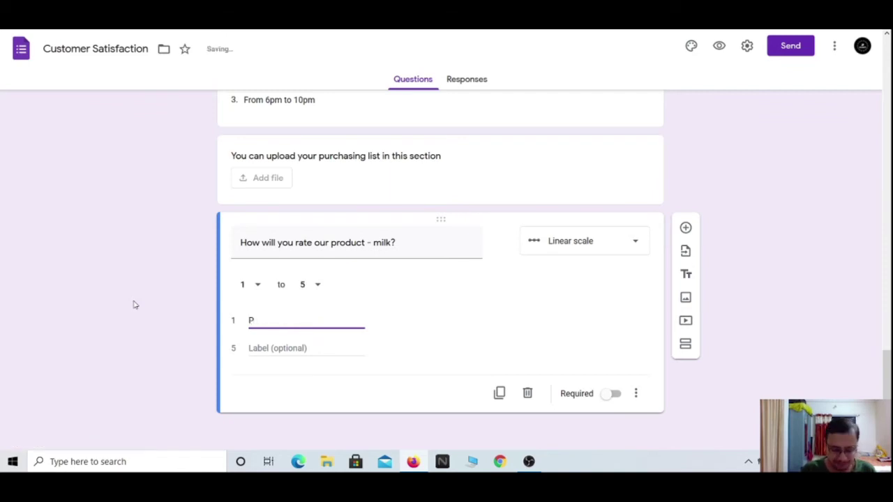
key("BackSpace")
type("Worst")
left_click(279, 346)
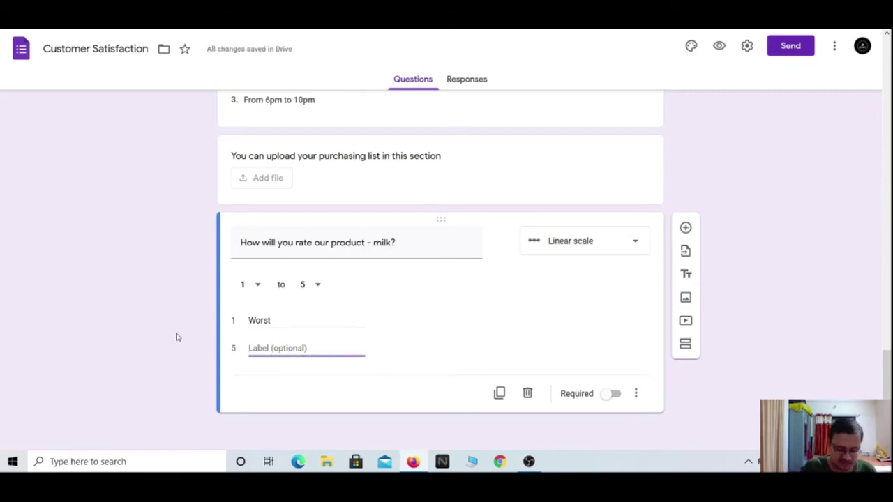
type("Best")
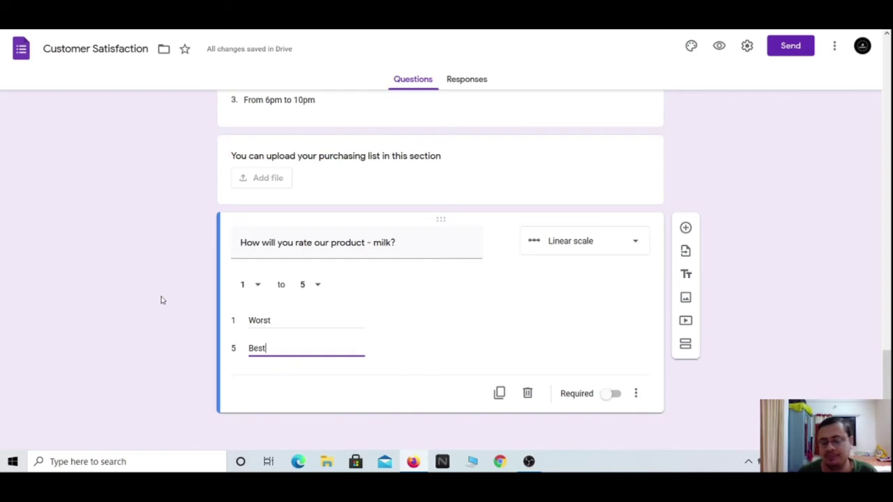
Add a Multiple choice grid question below the linear scale question.
left_click(686, 229)
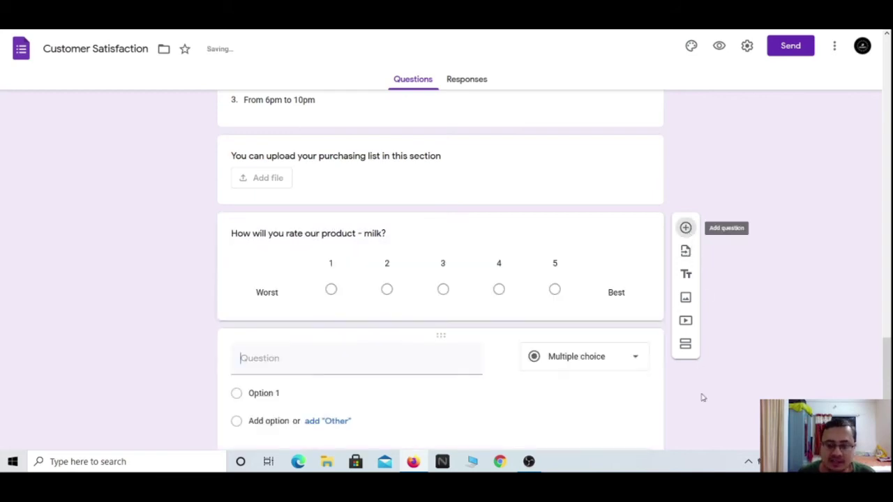
left_click(624, 281)
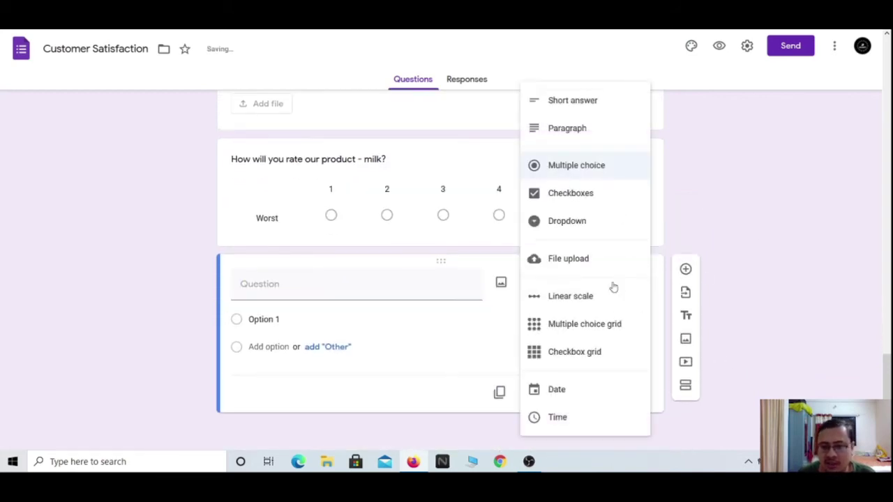
left_click(561, 329)
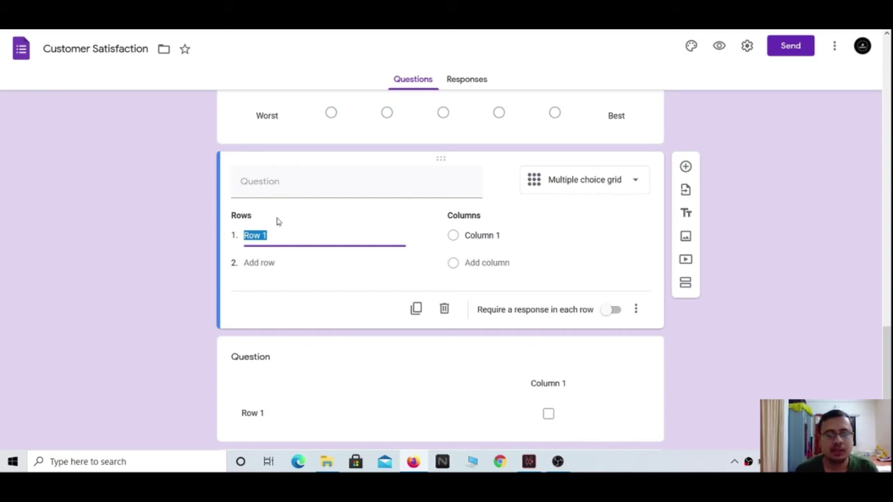
Enter "How will you rate our product - milk?" as the grid question's text and set its type to Multiple choice grid again.
left_click(298, 194)
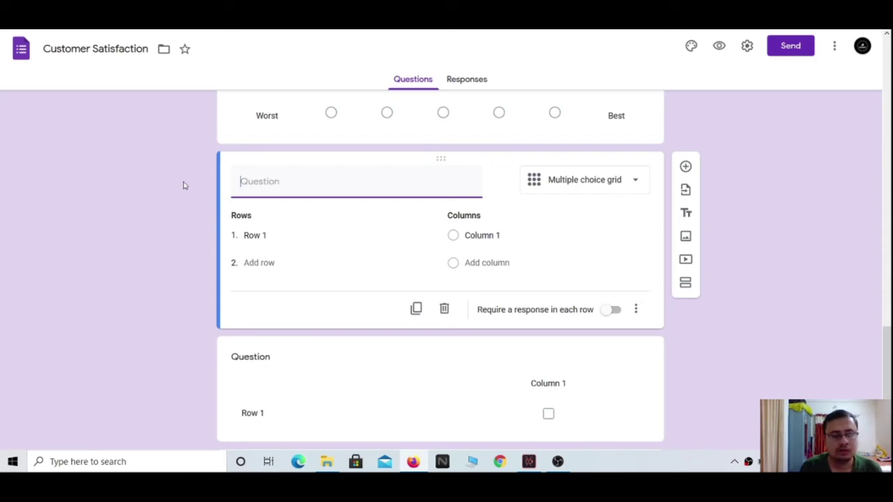
type("Ho")
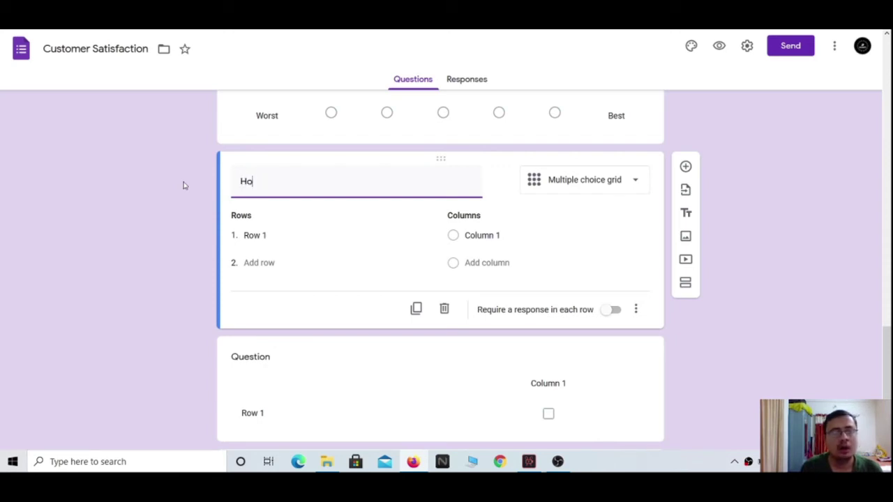
type("w will ")
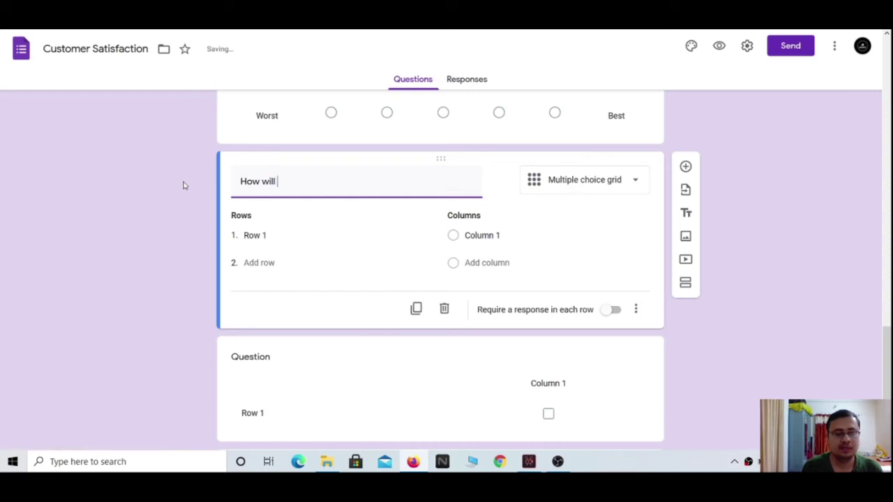
type("you rate")
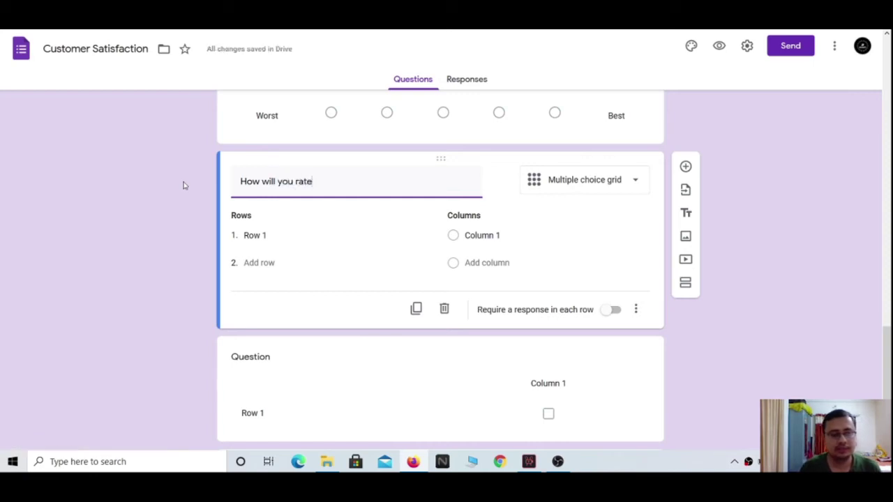
type(" our produc")
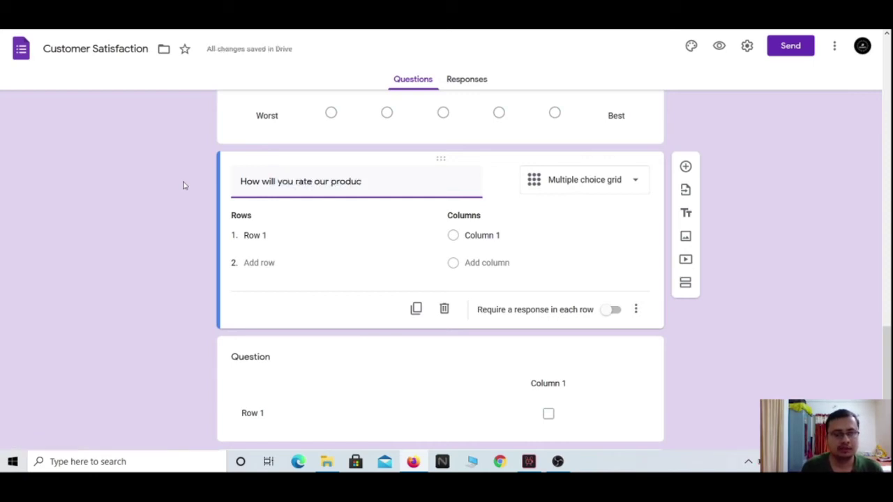
type("t - milk")
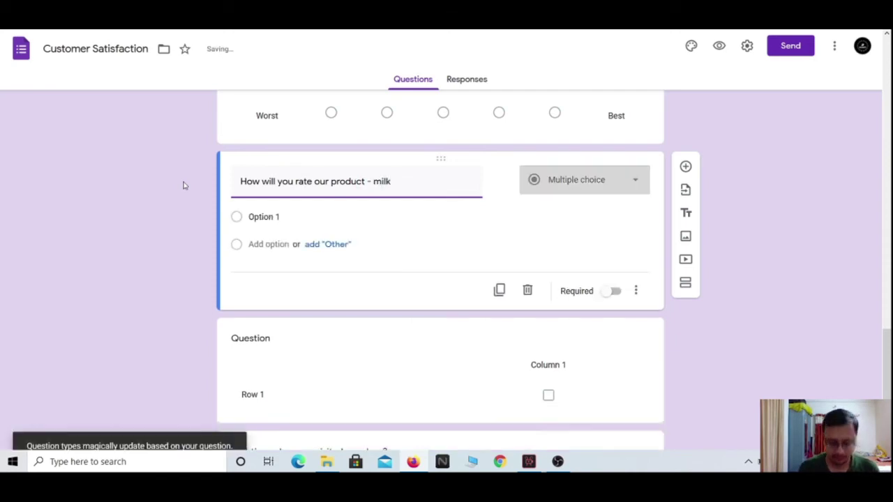
type("?")
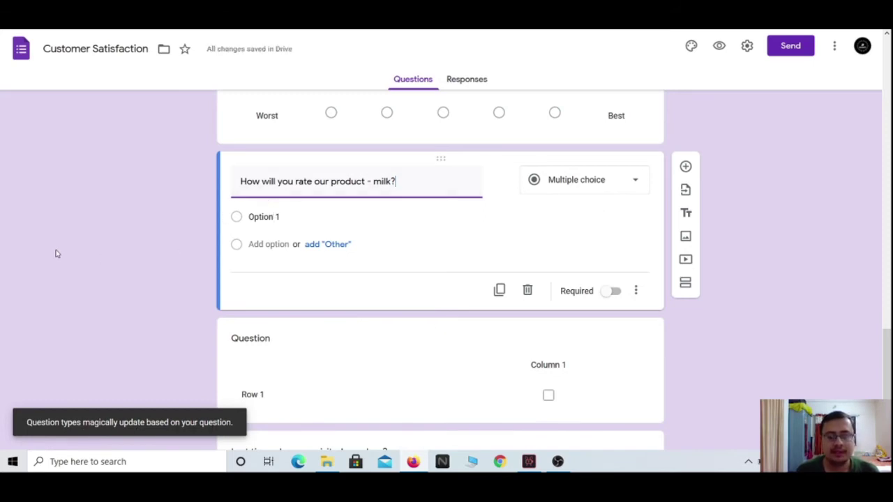
left_click(611, 180)
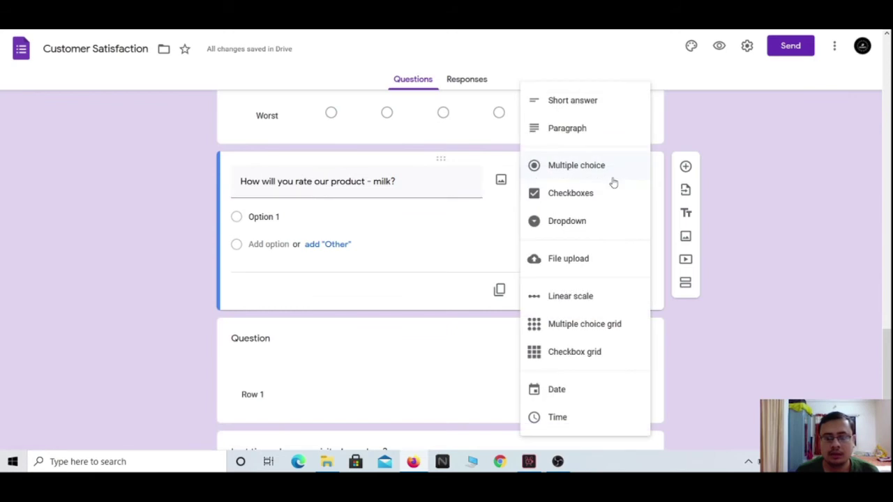
left_click(573, 325)
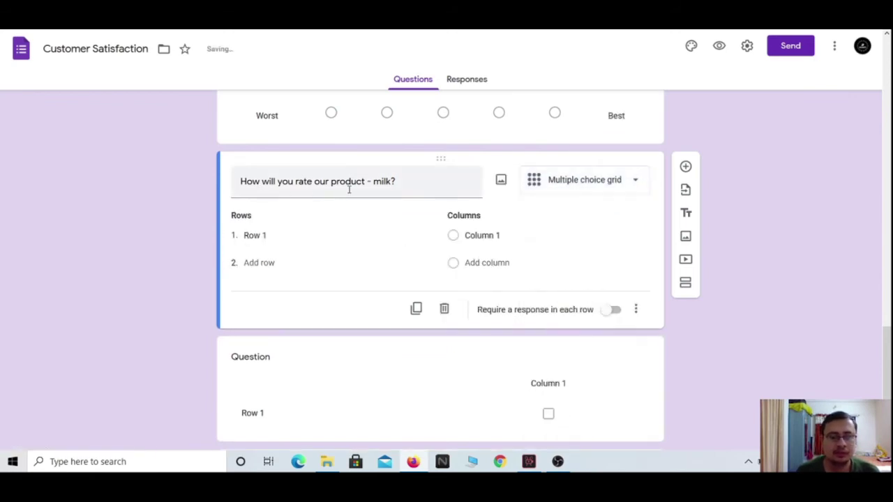
Name the grid question's first row "Quality" and its first column "Worst".
left_click(261, 238)
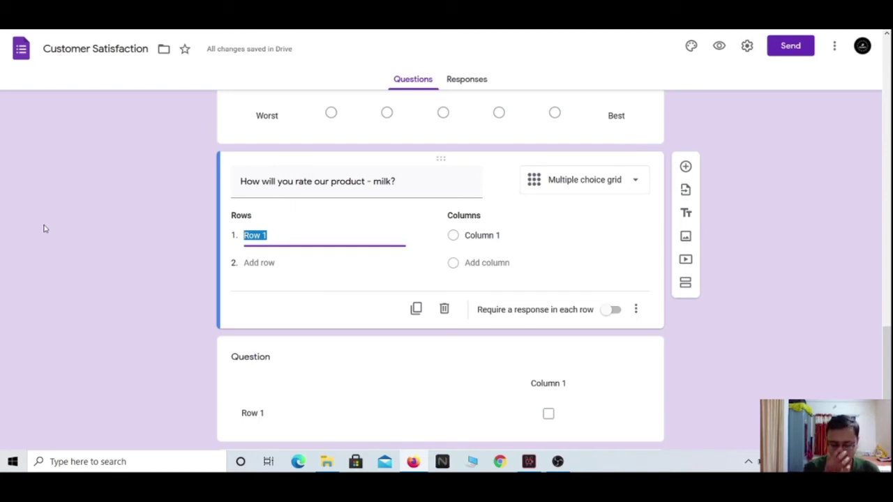
type("Quality")
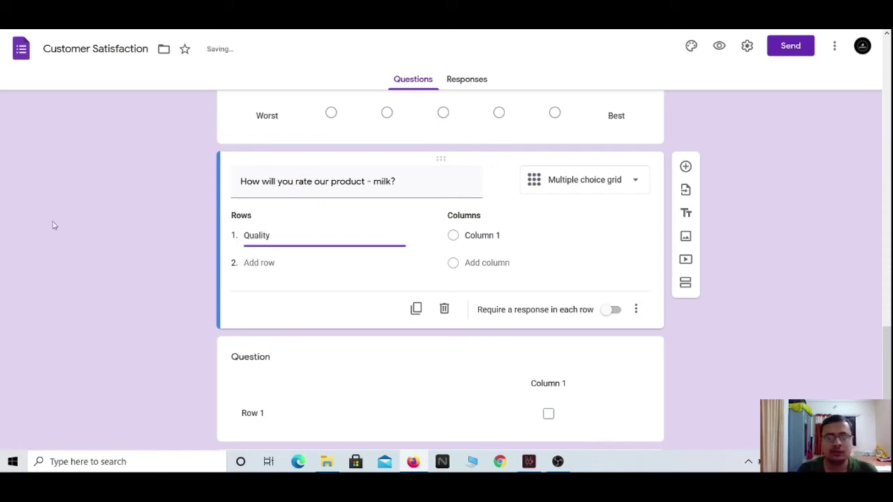
left_click(472, 235)
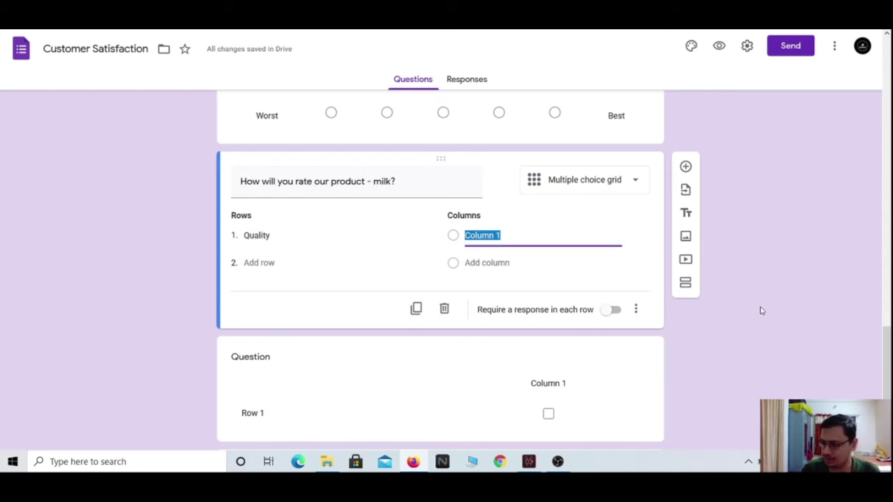
type("Worst")
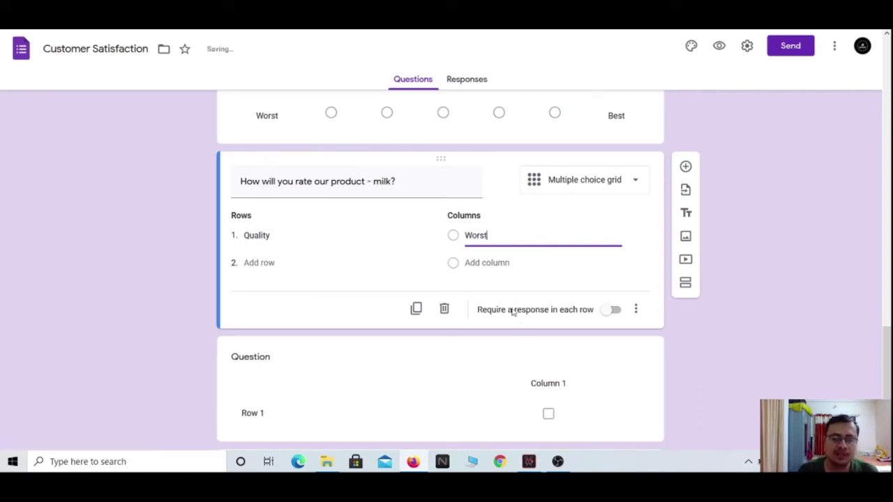
Add the columns "Good", "Better" and "Best" below "Worst" in the milk rating grid question.
left_click(496, 264)
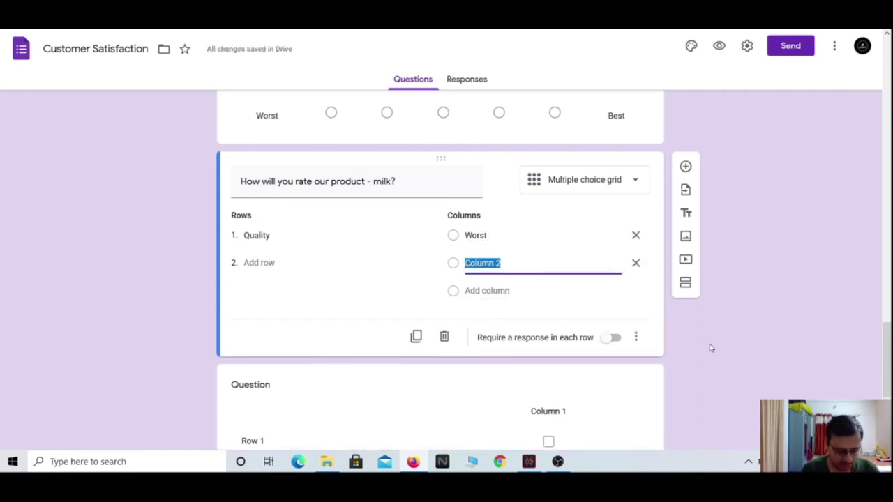
type("Good")
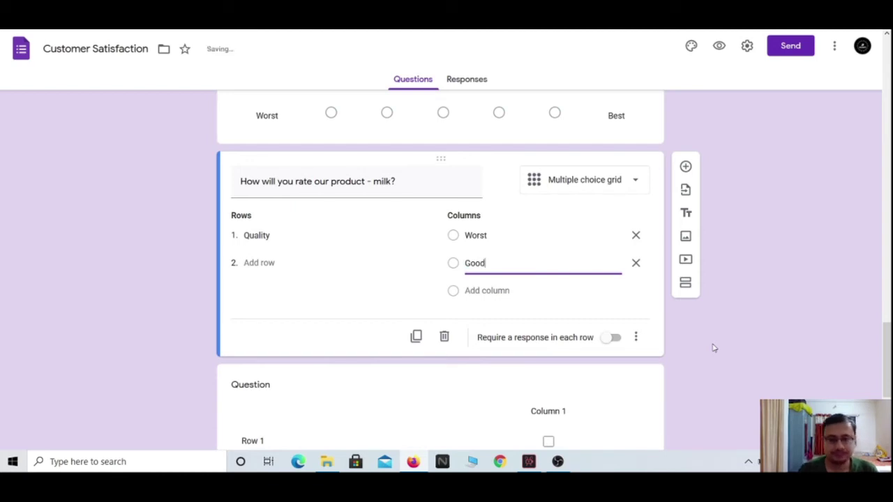
left_click(499, 291)
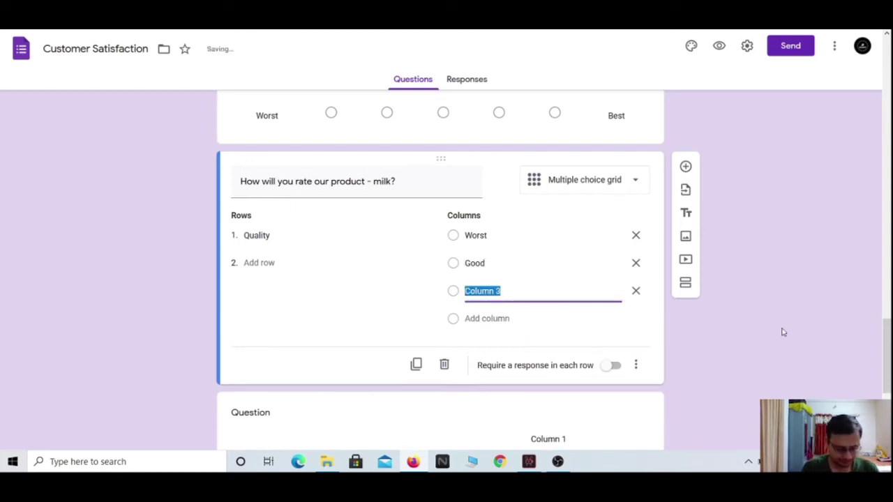
type("Better")
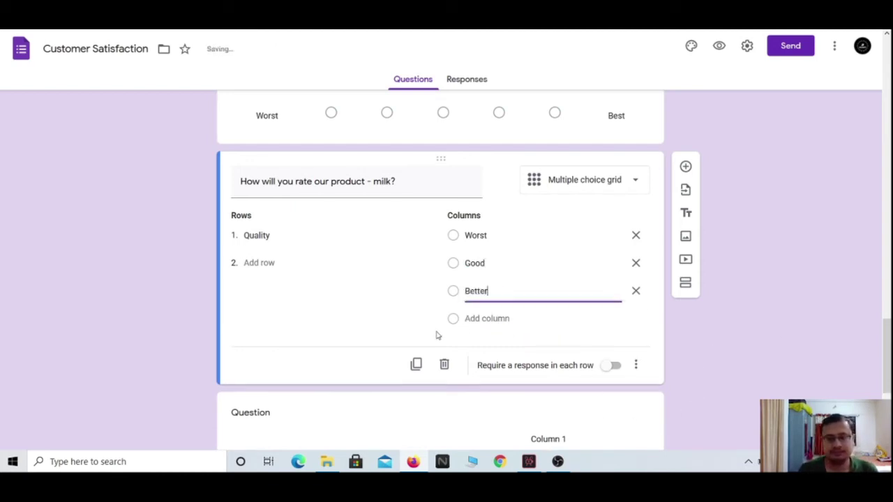
left_click(499, 318)
type("Best")
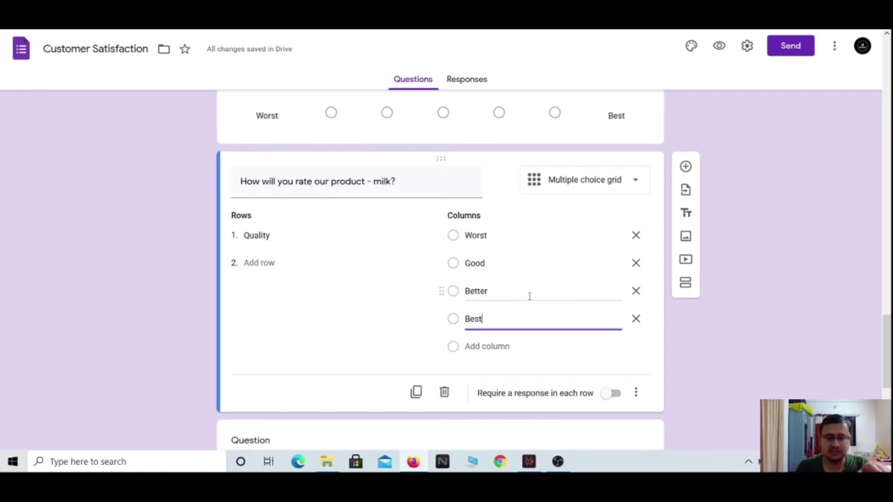
Add the rows "Taste", "Availability" and "Cost" below "Quality" in the milk rating grid question.
left_click(246, 263)
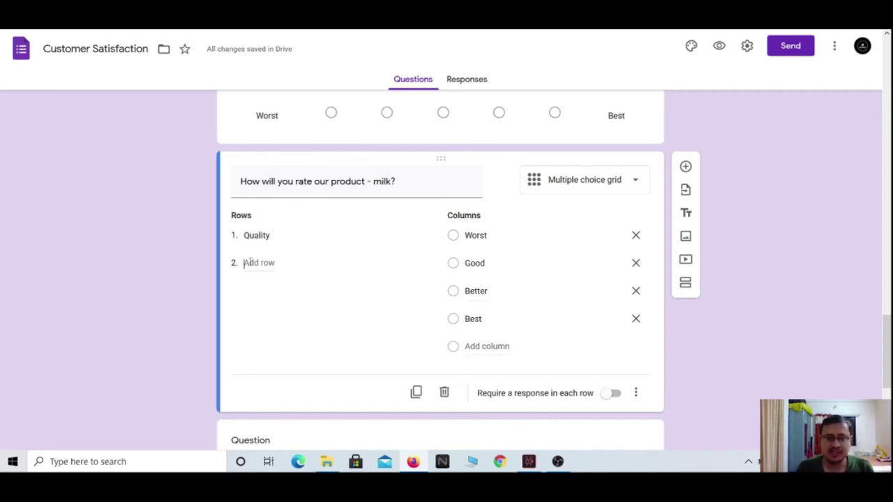
type("Taste")
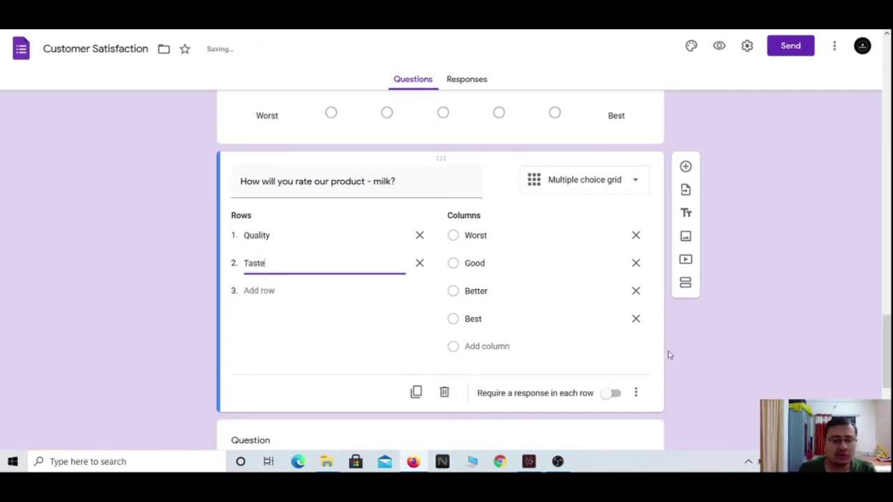
left_click(275, 291)
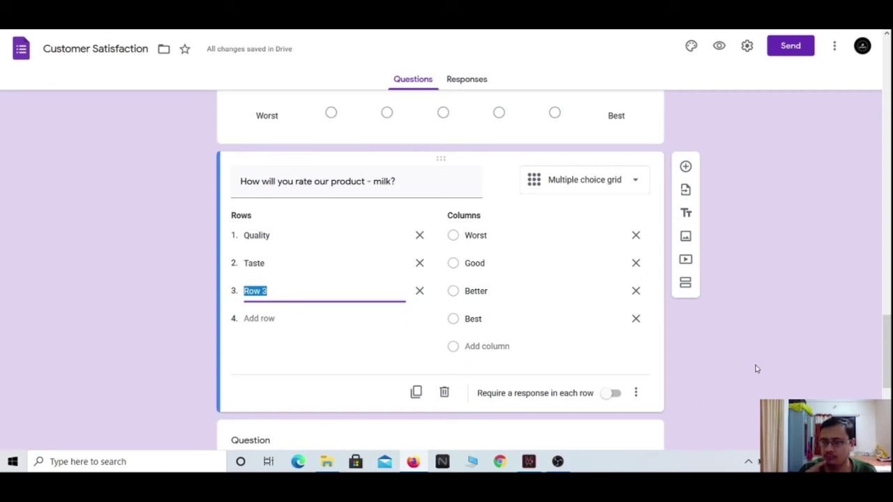
type("Ava")
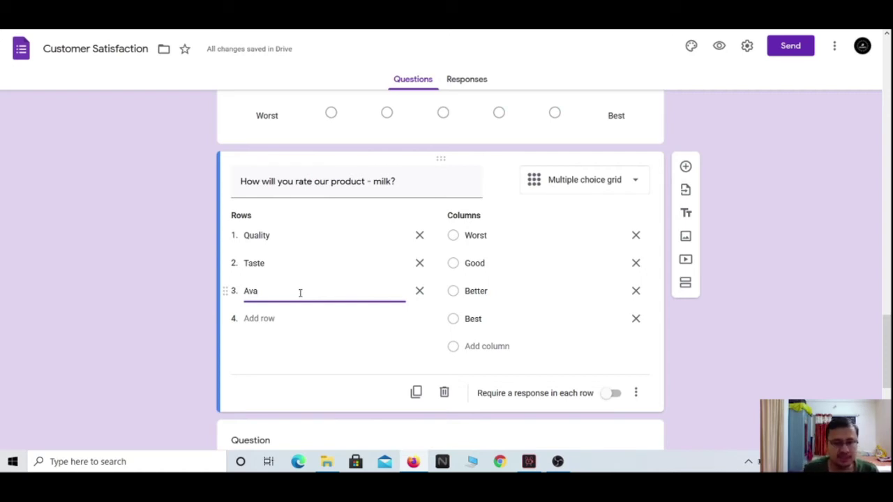
type("i")
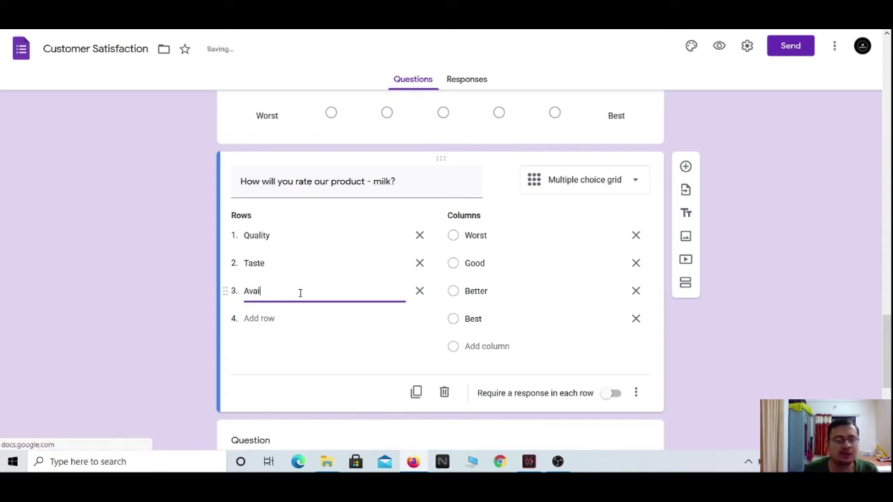
type("lability")
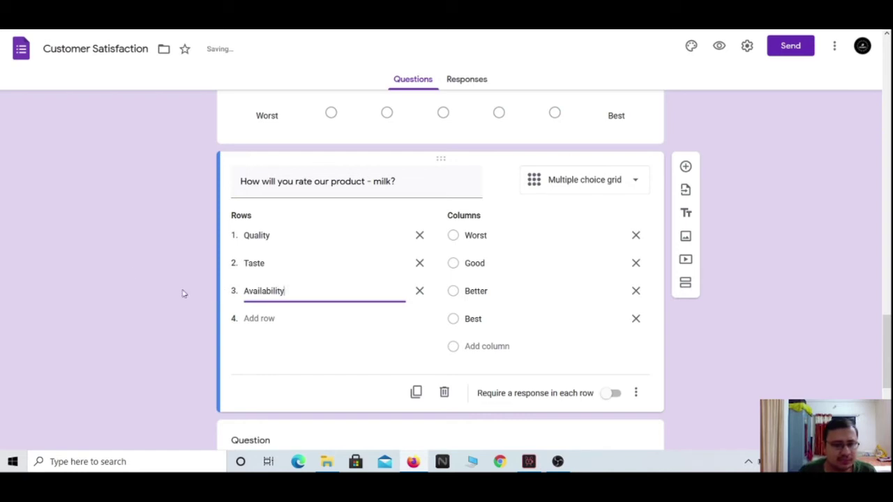
left_click(124, 269)
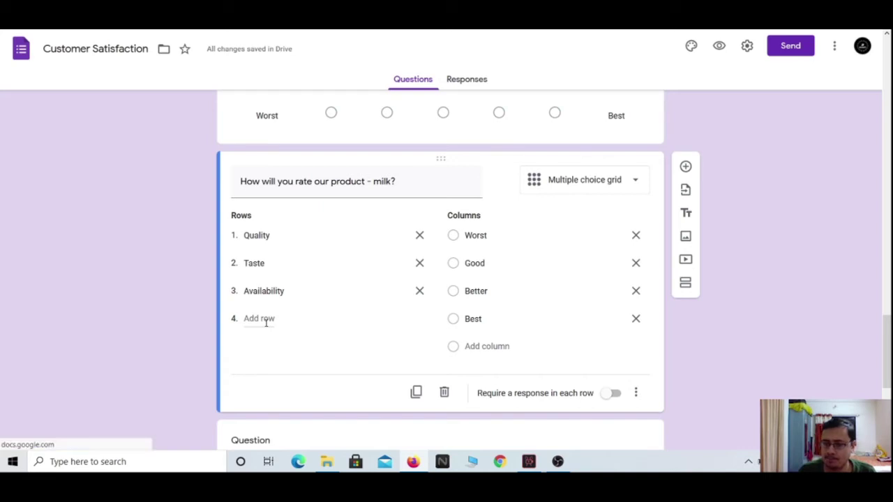
left_click(265, 321)
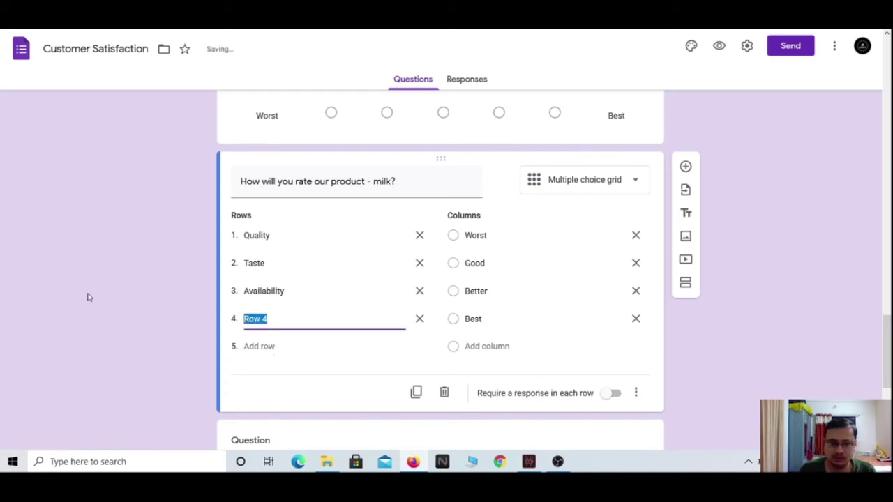
type("Cost")
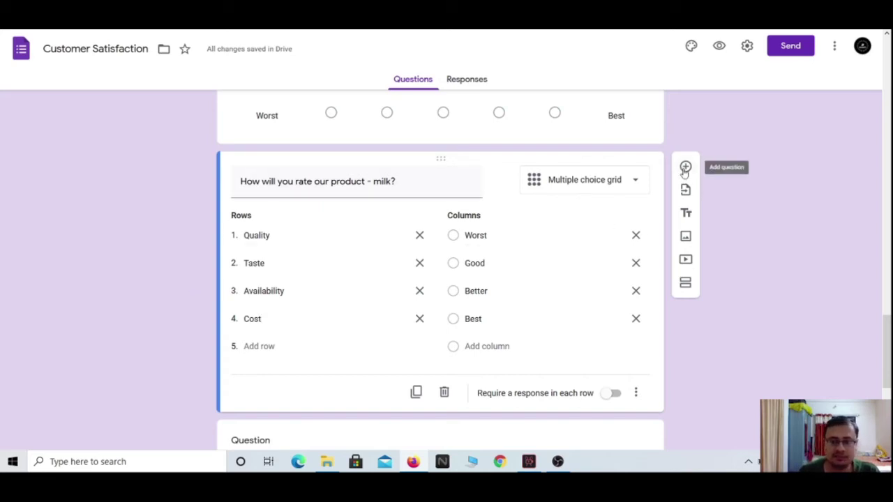
Add a Checkbox grid question below the milk rating grid.
left_click(685, 168)
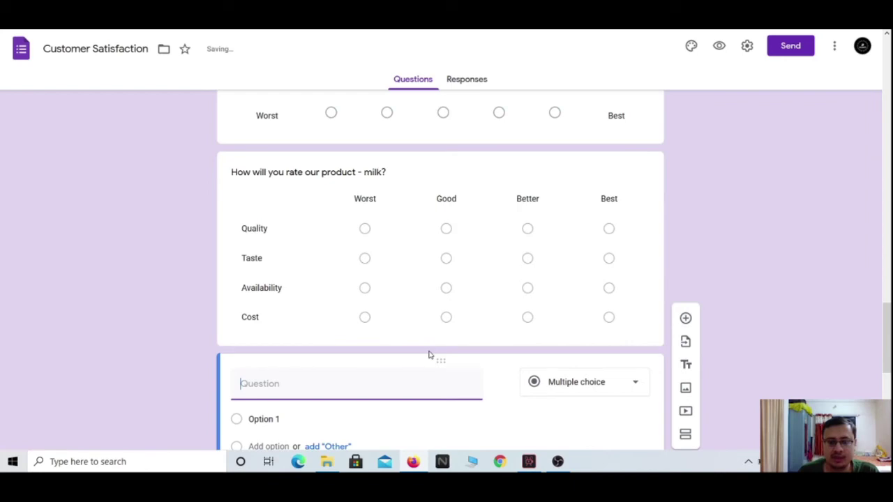
left_click(612, 264)
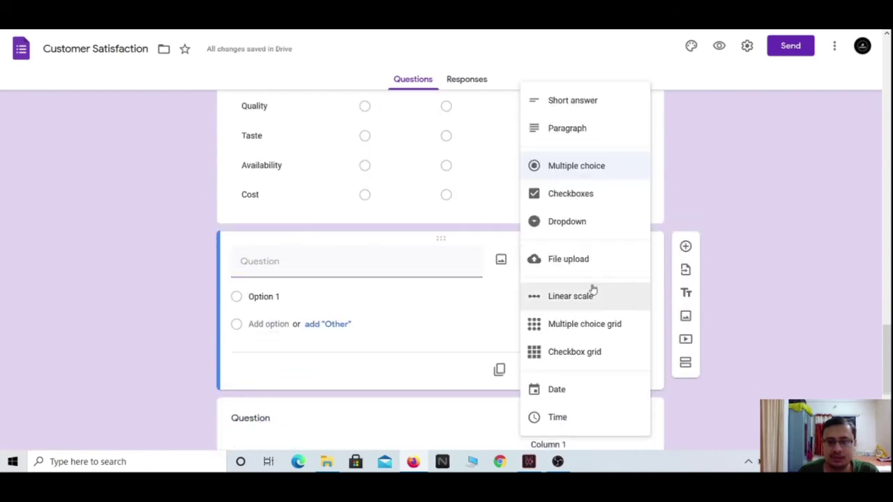
left_click(608, 359)
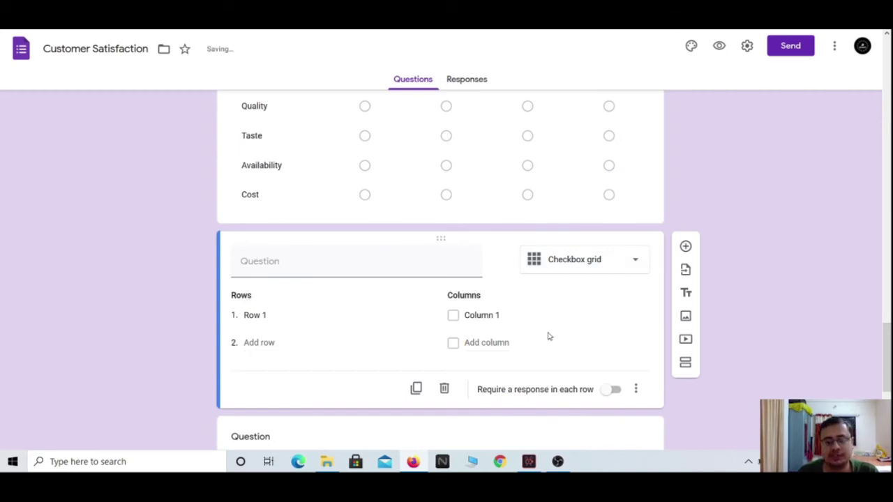
Name the checkbox grid's first column "Worst" and add a second column named "Goo".
scroll(551, 335, "up", 1)
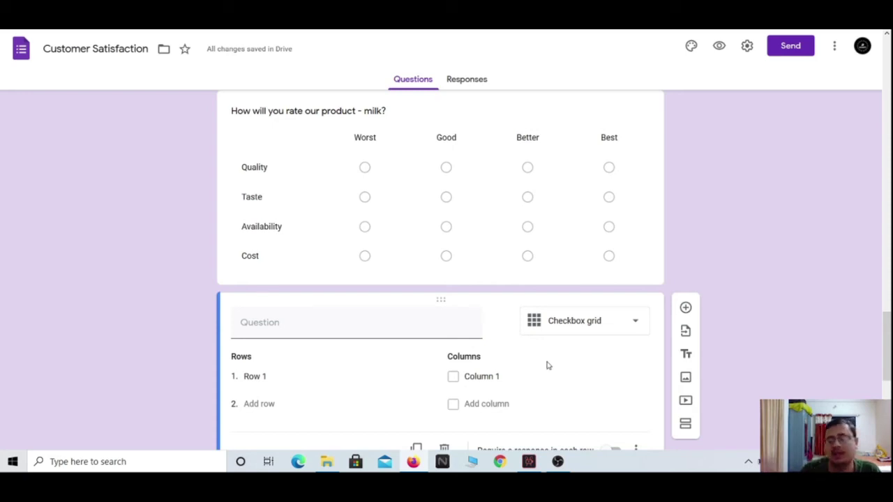
left_click(481, 376)
type("Worst")
left_click(496, 405)
type("Goo")
Enter "What will you purchase according to some features of our shop?" as the checkbox grid's question text.
left_click(336, 323)
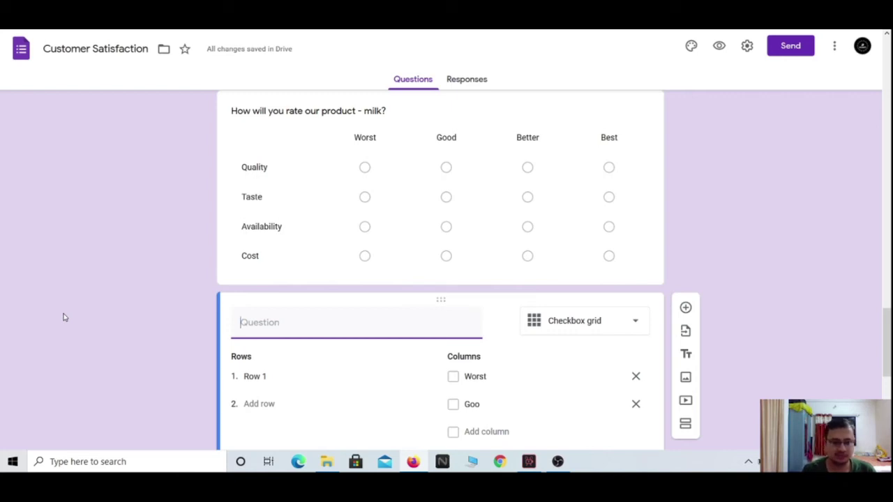
type("W")
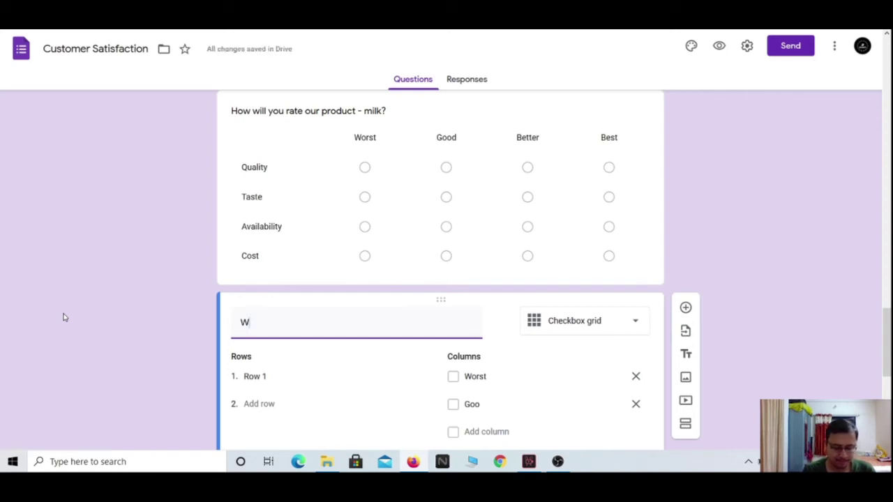
type("ha")
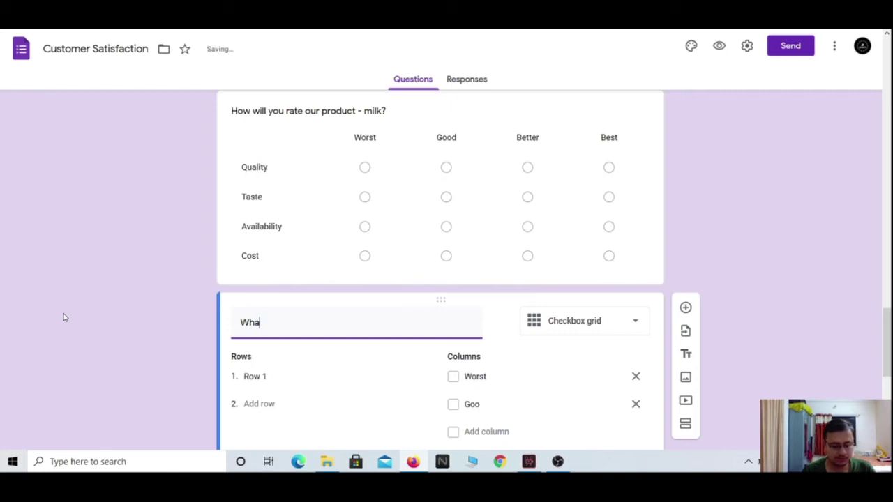
type("t wil")
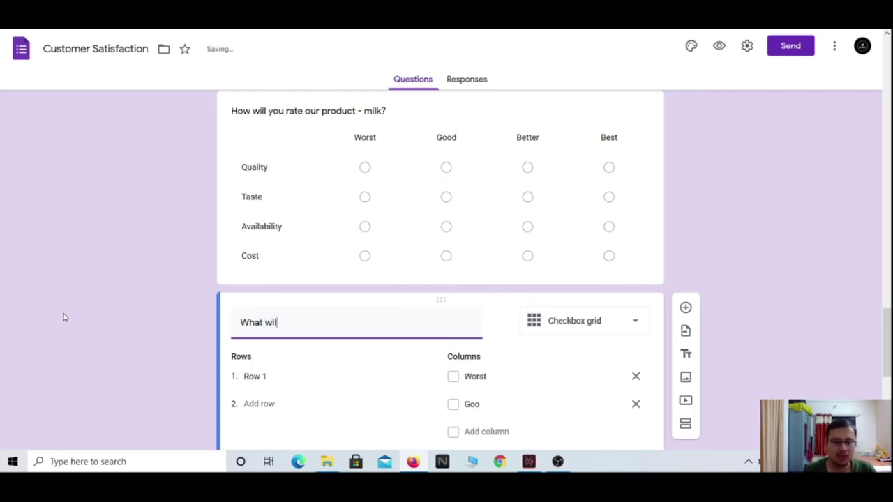
type("l you pu")
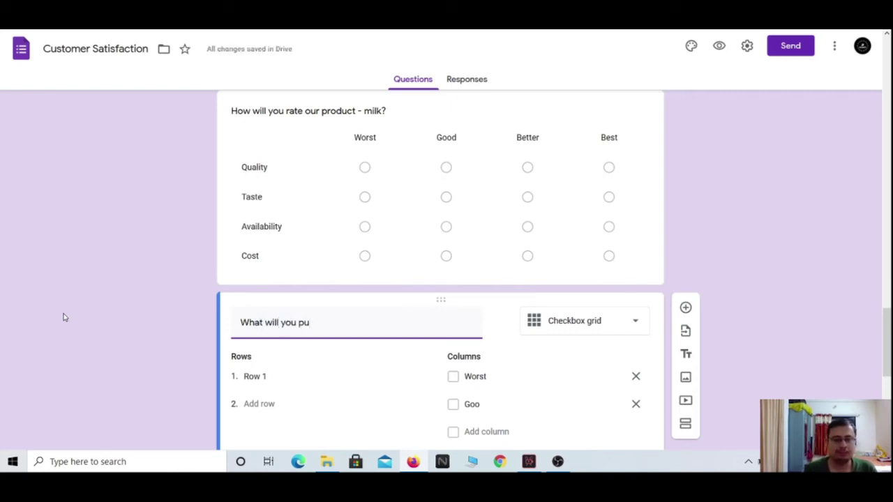
type("rchase a")
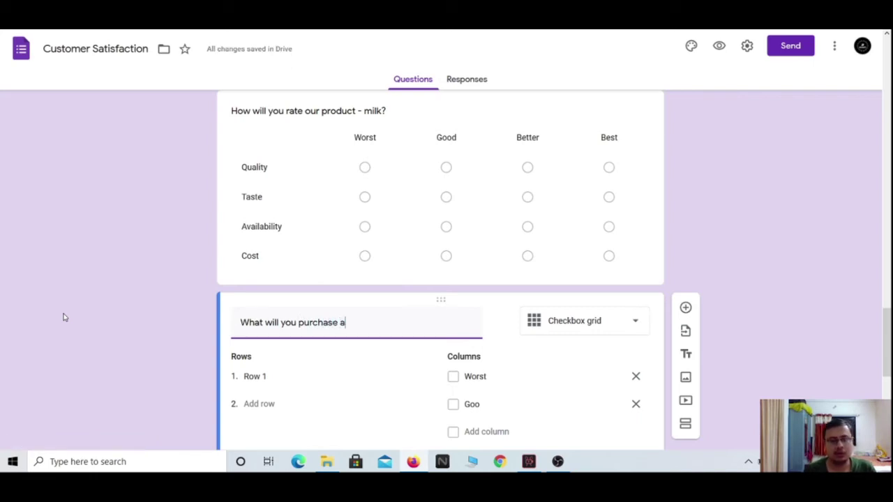
type("ccording ")
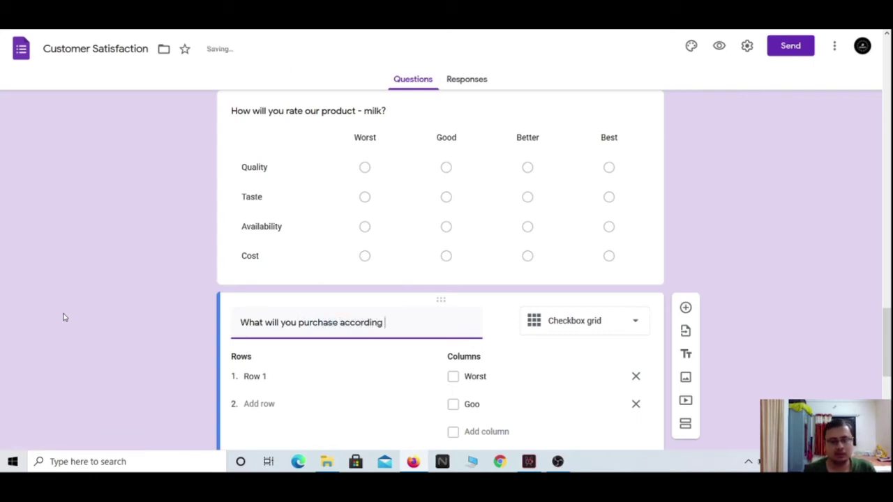
type("to some fea")
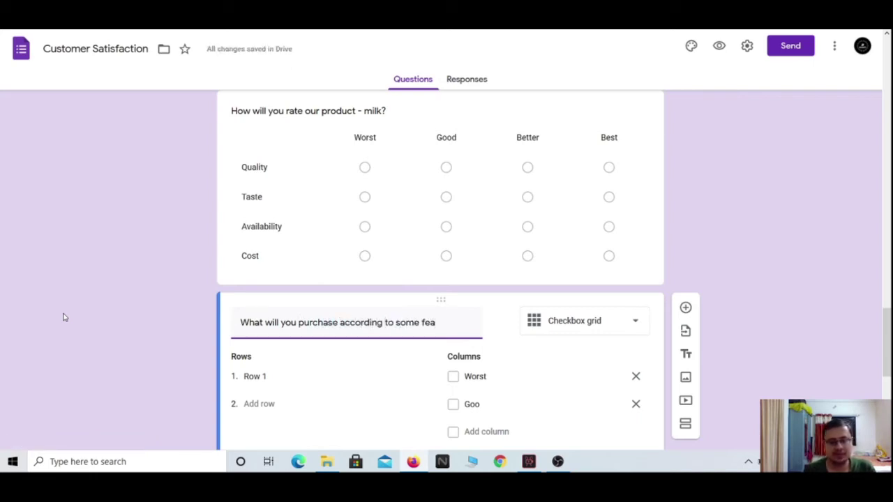
type("tures of")
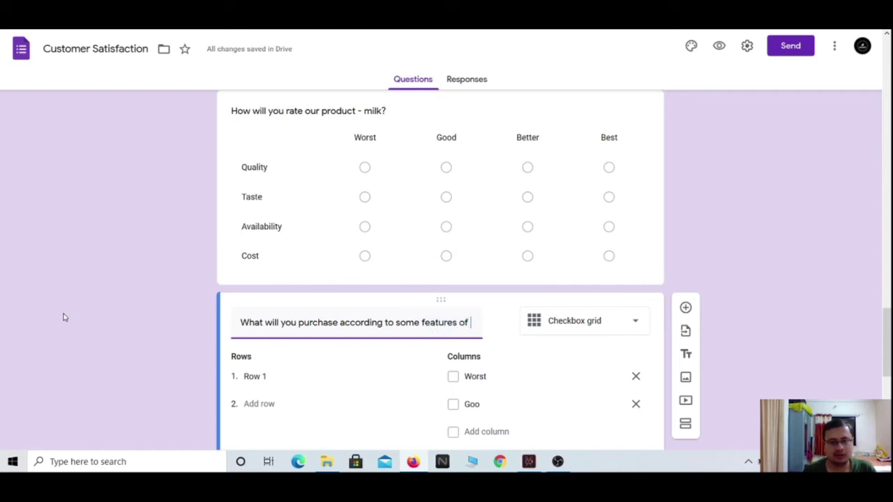
type(" our sh")
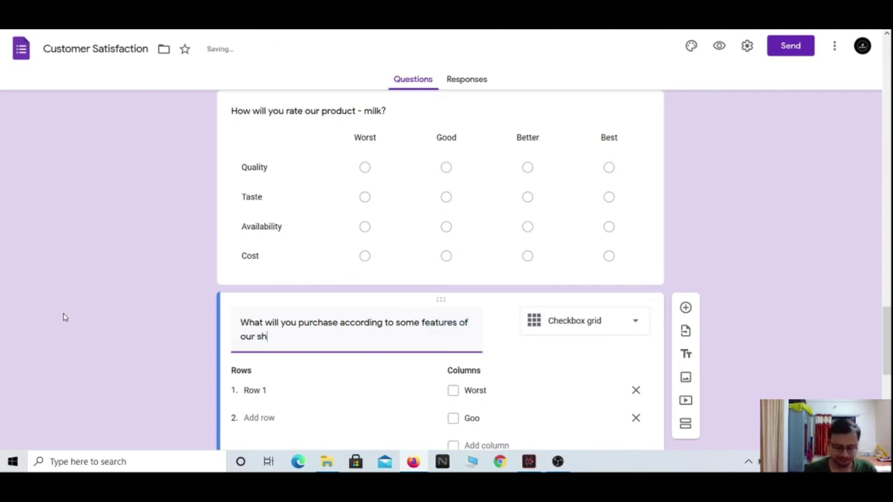
type("op?")
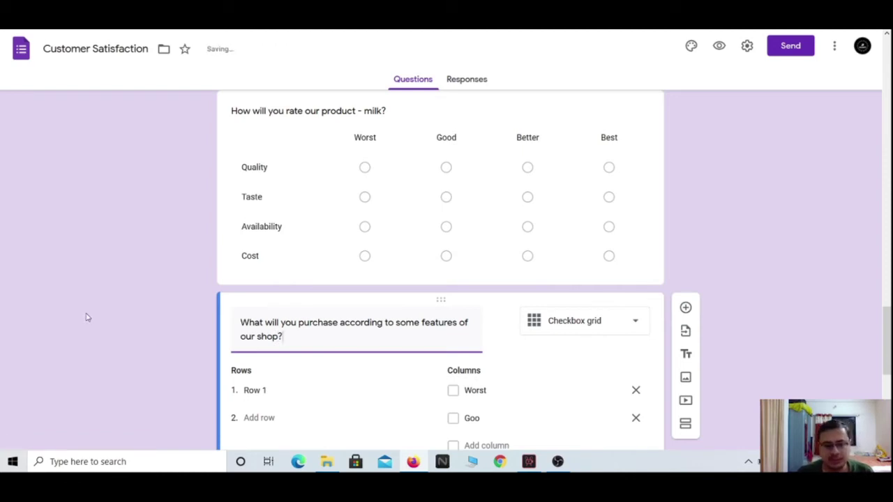
Insert the word "distinctive" before "features" in the checkbox grid's question text.
scroll(87, 317, "down", 1)
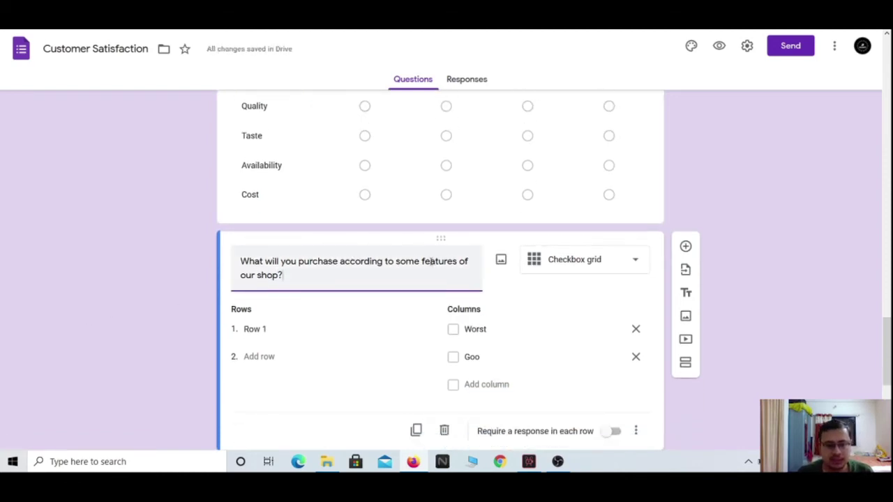
type("distincti")
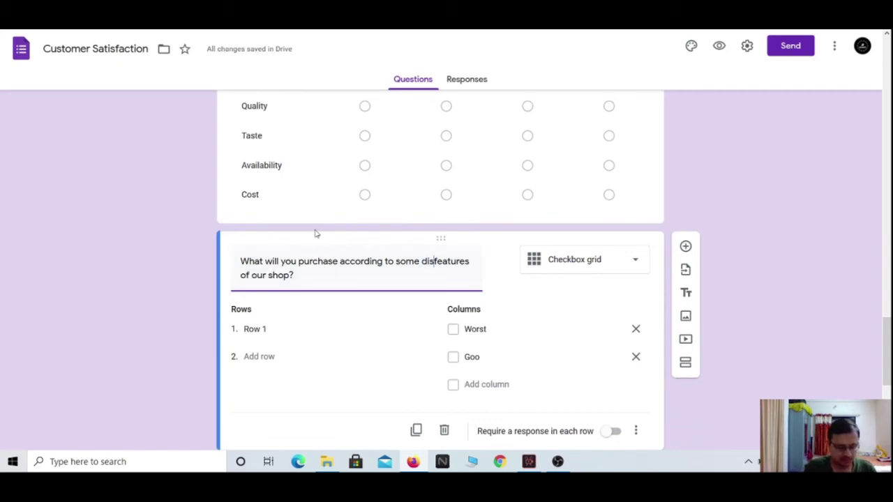
type("ve")
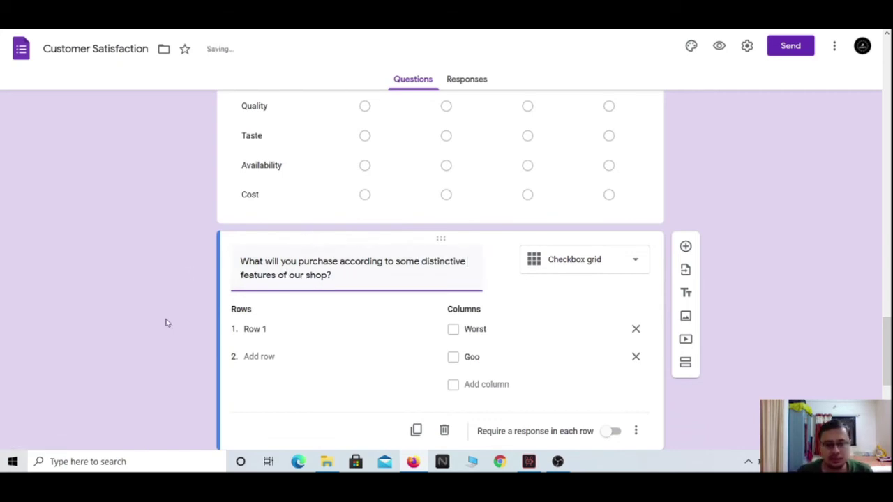
Name the checkbox grid's rows "Quality", "Taste", "Availability" and "Cost".
left_click(263, 328)
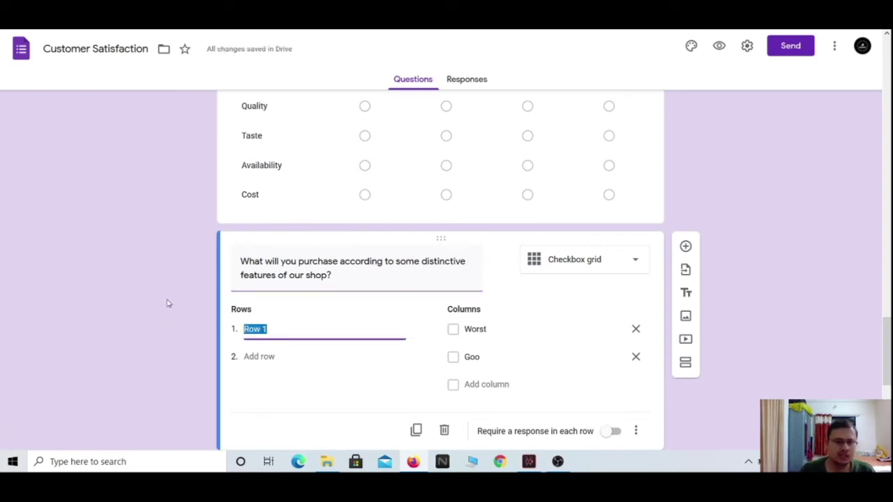
type("Quality")
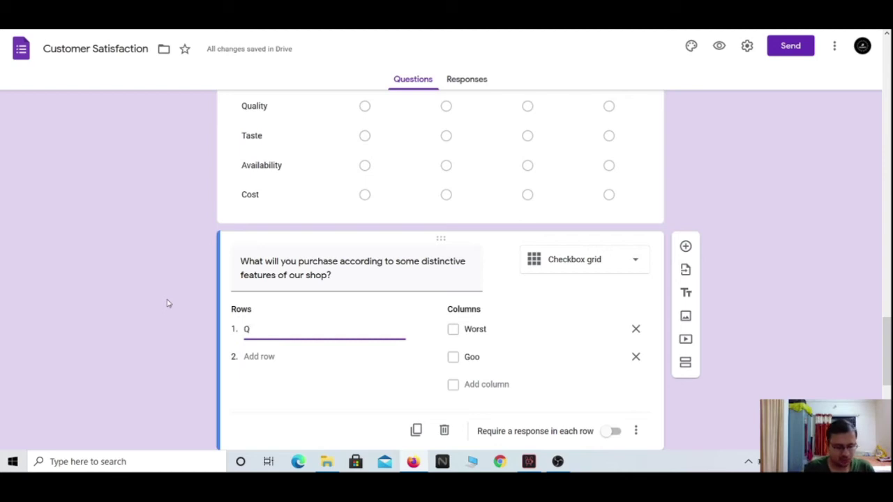
left_click(257, 356)
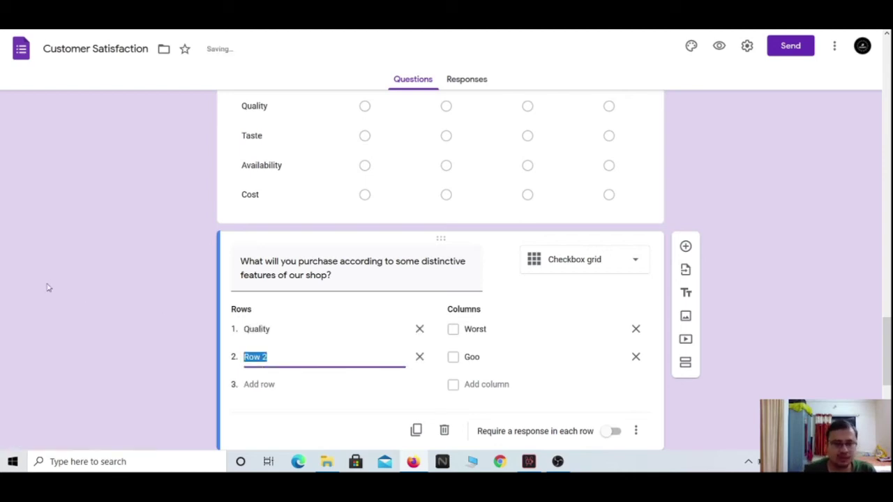
type("Taste")
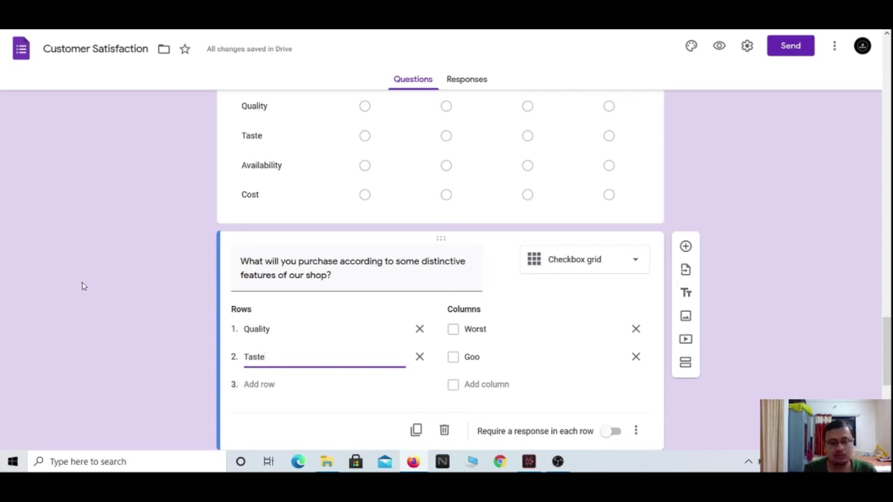
left_click(267, 385)
type("Availability")
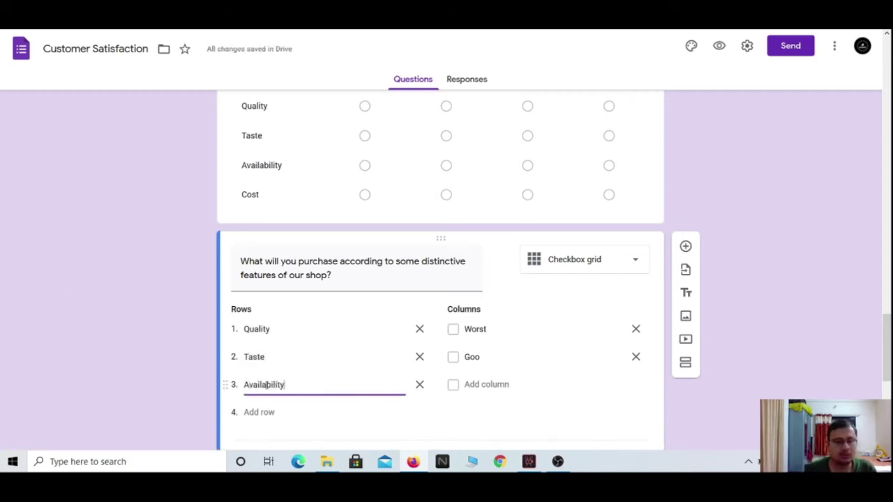
left_click(261, 418)
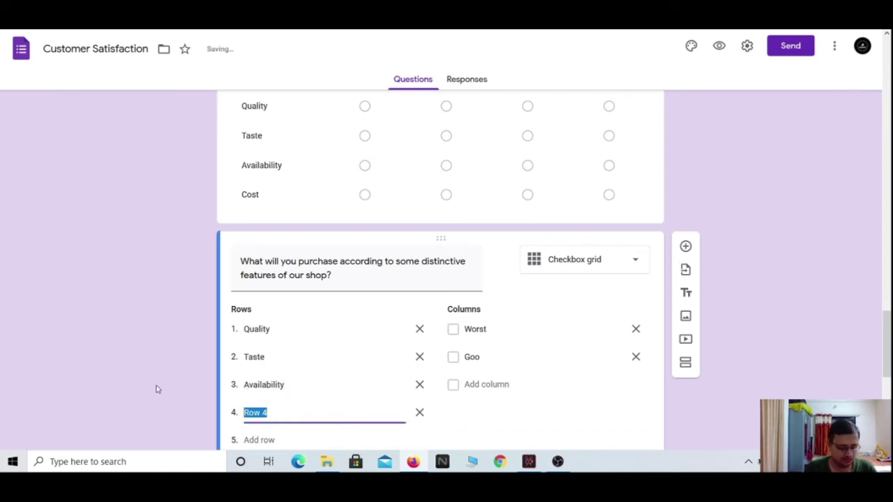
type("Cost")
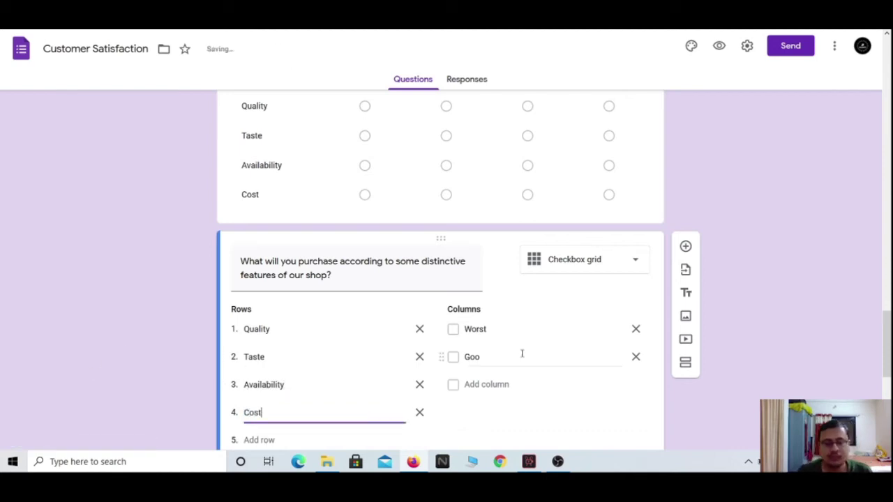
Rename the checkbox grid's two columns "Milk" and "Biscuits", and add the columns "Detergent" and "Soap".
scroll(518, 335, "down", 1)
left_click(489, 268)
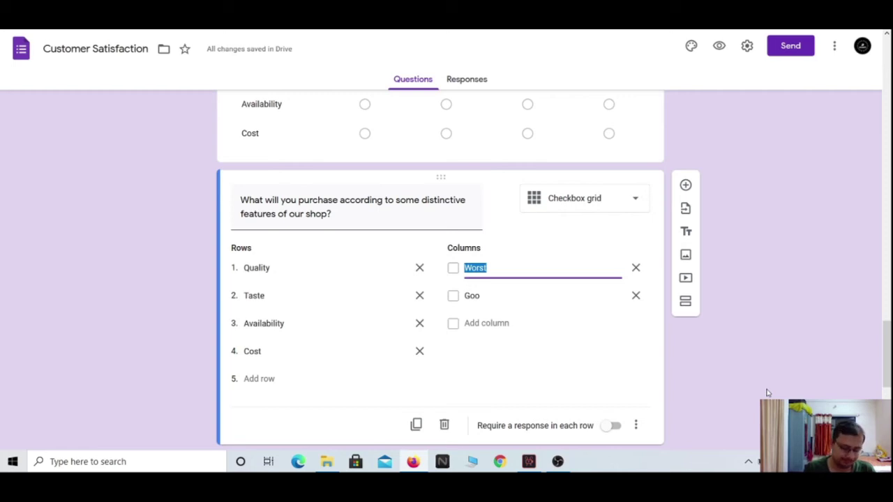
type("Milk")
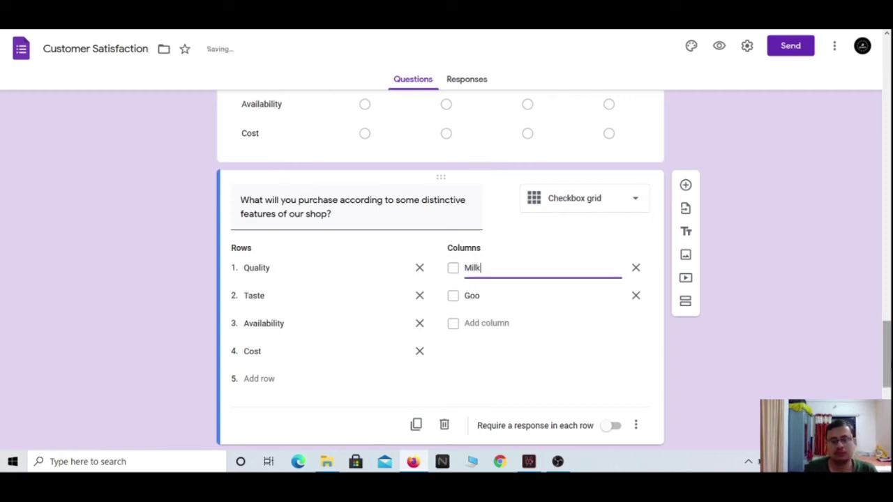
left_click(481, 295)
type("Biscuits")
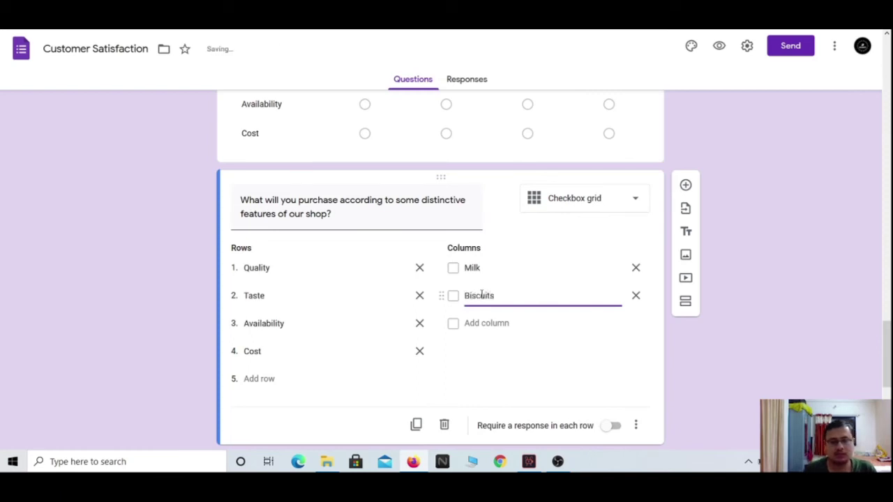
left_click(491, 323)
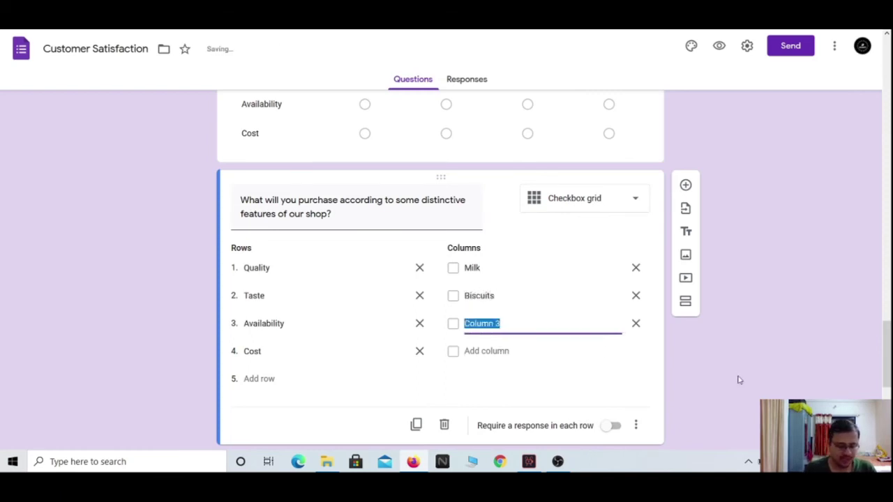
type("Deter")
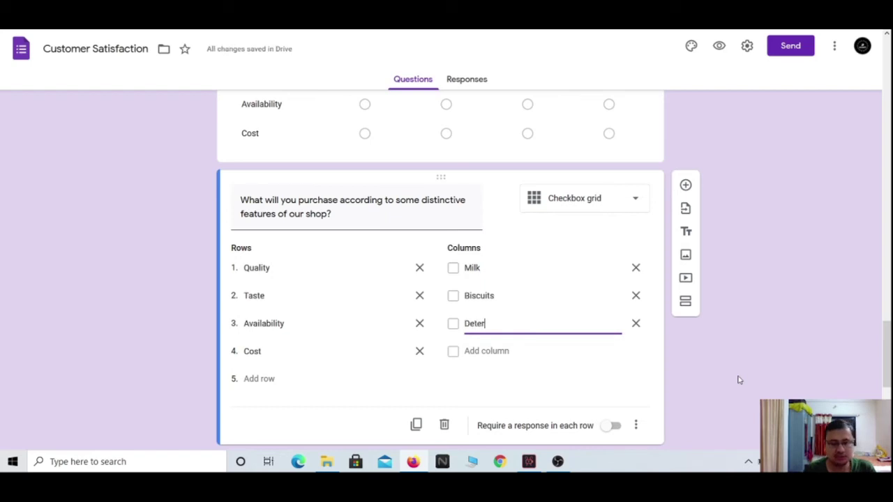
type("gent")
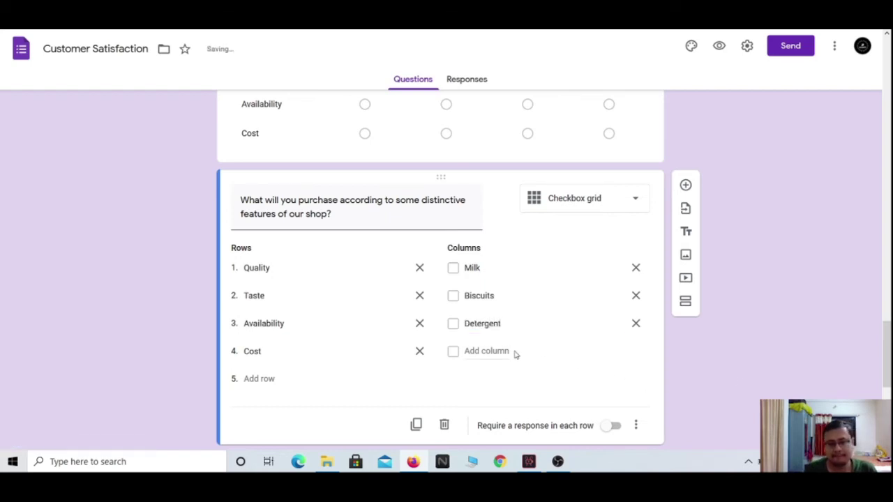
left_click(493, 351)
type("Soap")
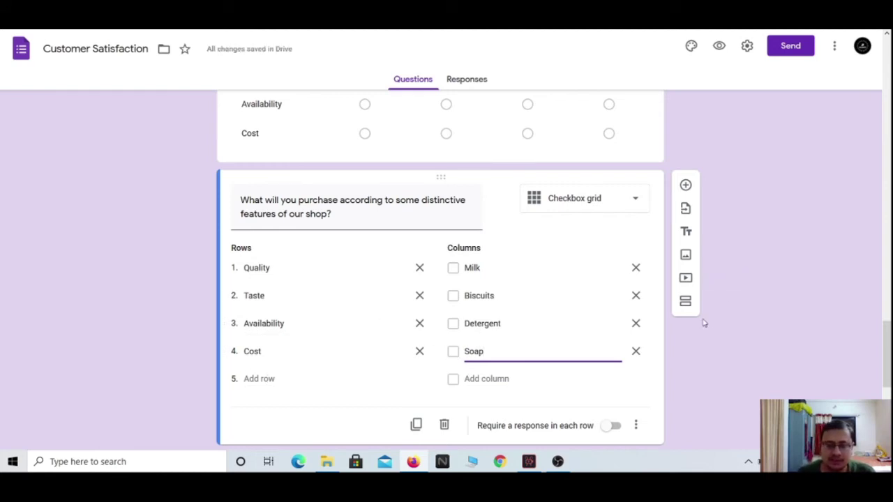
left_click(733, 362)
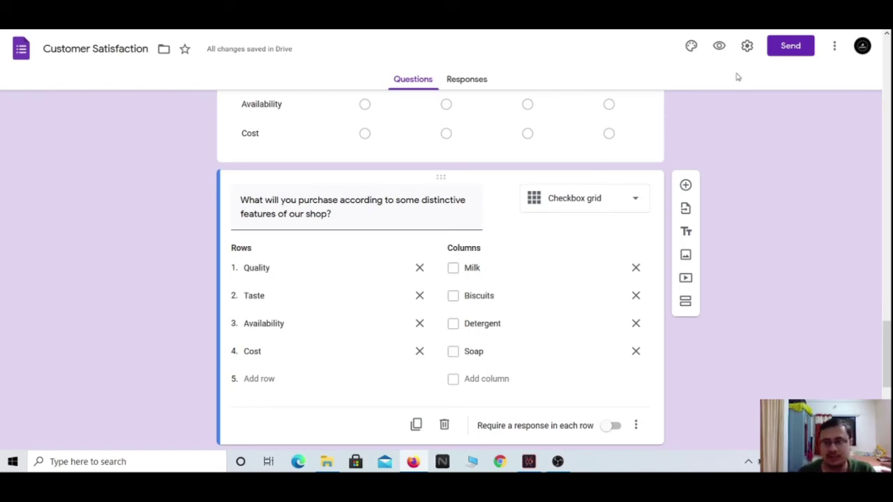
Preview the form and rate milk Good for Quality, Better for Taste, Good for Availability and Worst for Cost in the second section.
left_click(719, 47)
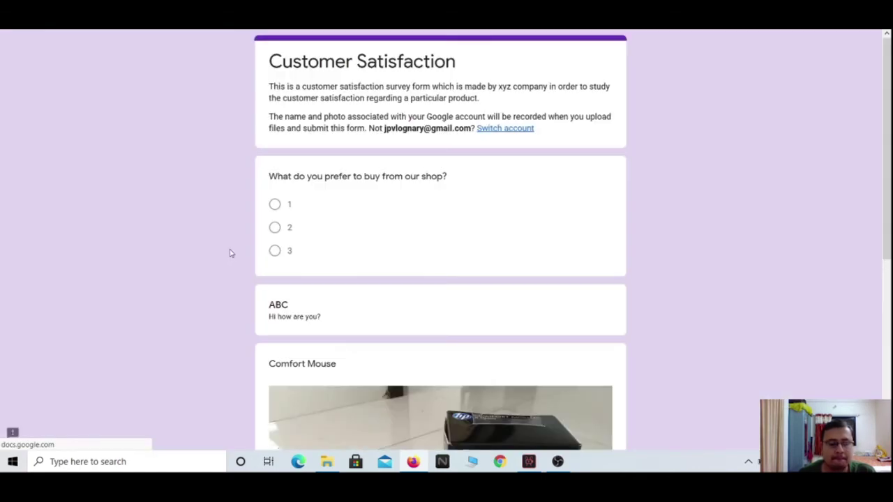
scroll(273, 274, "down", 5)
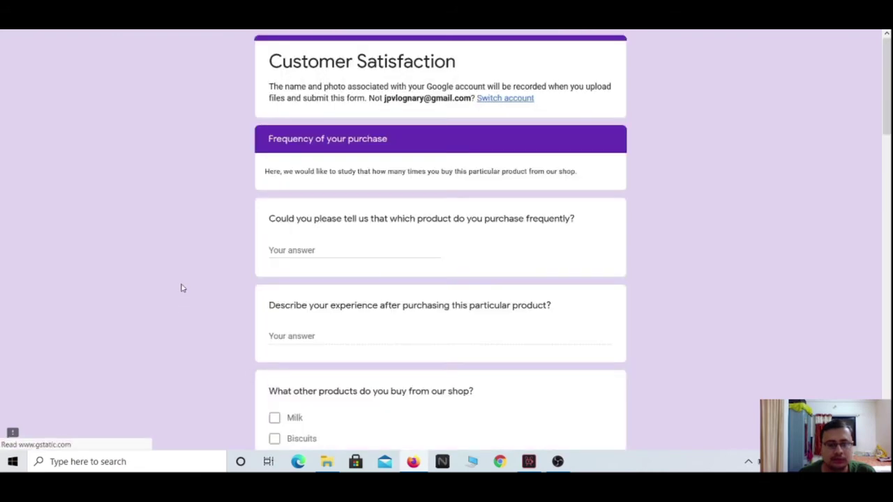
scroll(207, 302, "down", 10)
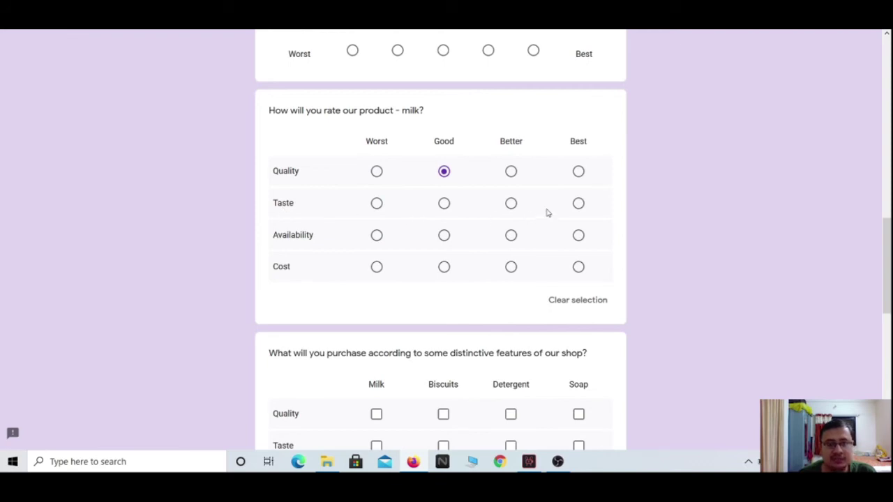
left_click(512, 204)
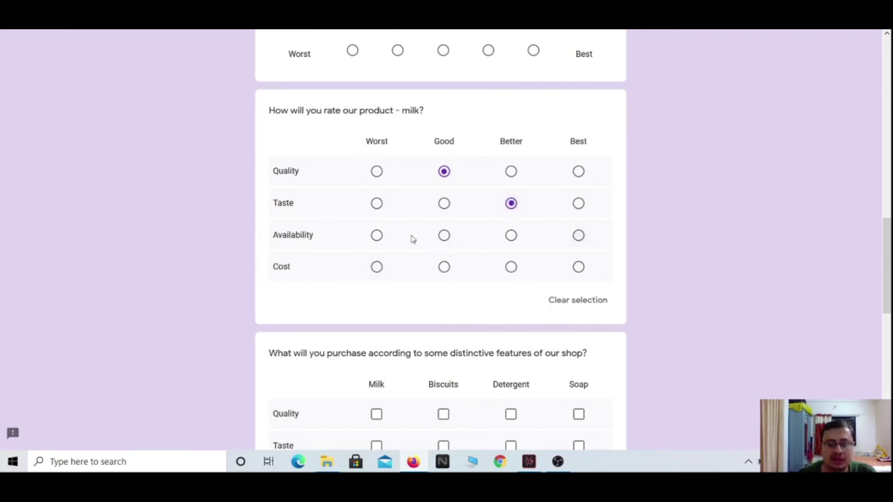
left_click(443, 236)
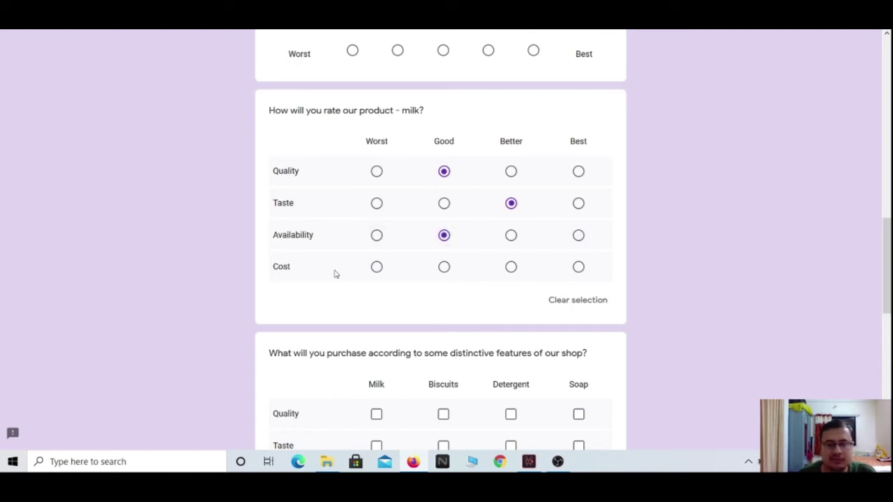
left_click(376, 269)
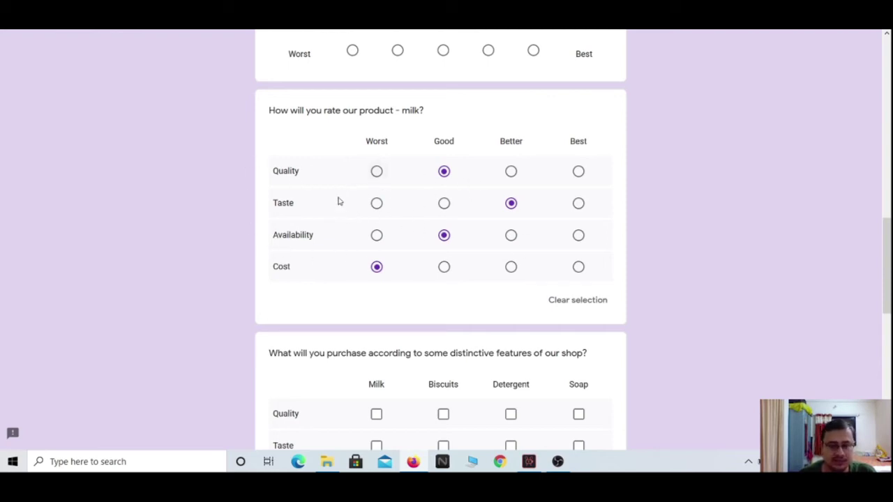
In the previewed checkbox grid, tick Milk, Biscuits and Soap for Quality, and Milk and Biscuits for Taste.
scroll(390, 335, "down", 2)
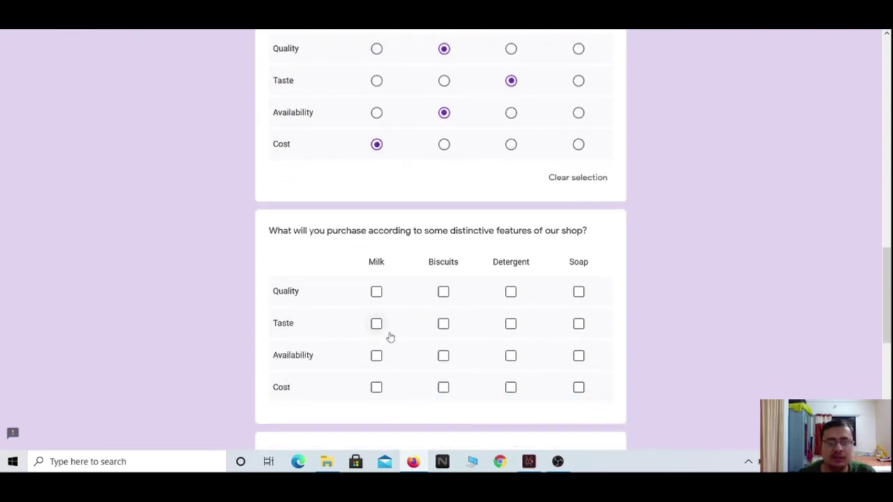
scroll(389, 334, "down", 1)
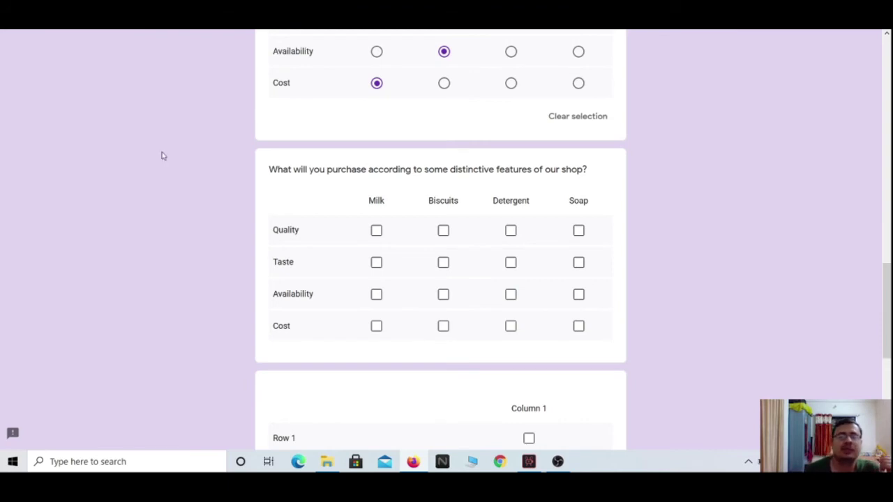
left_click(376, 233)
left_click(443, 232)
left_click(579, 233)
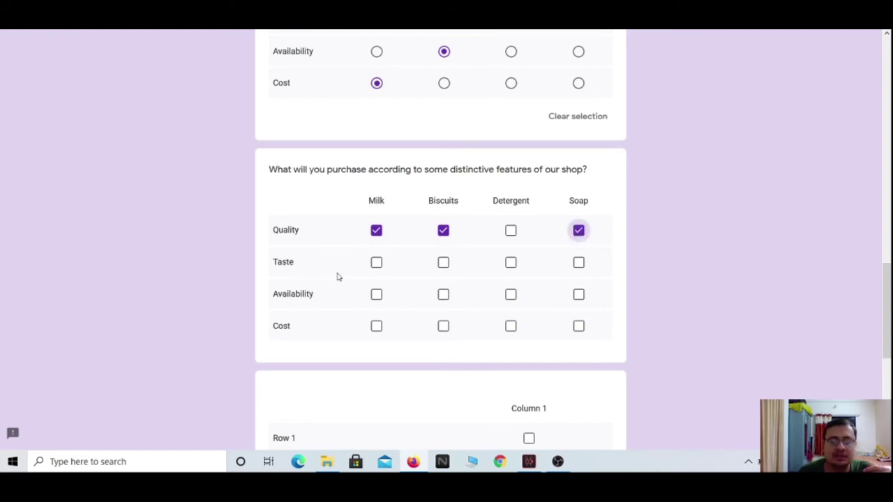
left_click(443, 263)
left_click(377, 264)
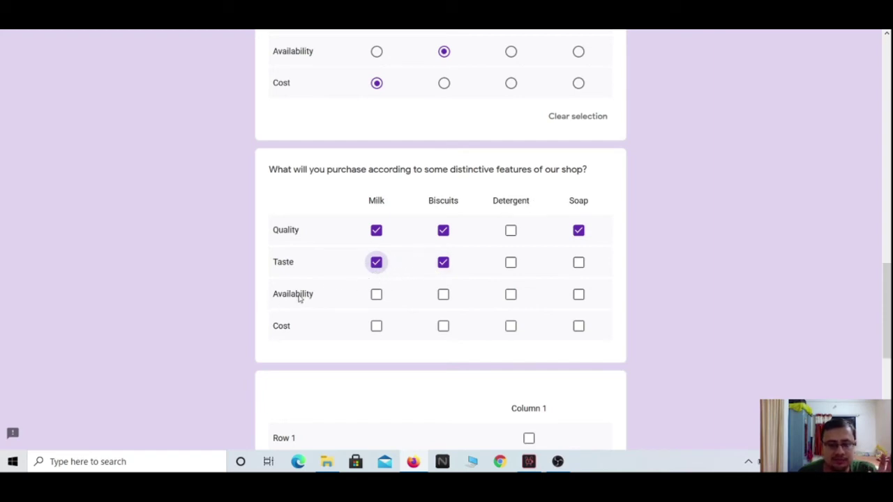
Tick all four products for Availability, and Biscuits and Detergent for Cost, in the previewed checkbox grid.
left_click(377, 295)
left_click(510, 294)
left_click(579, 295)
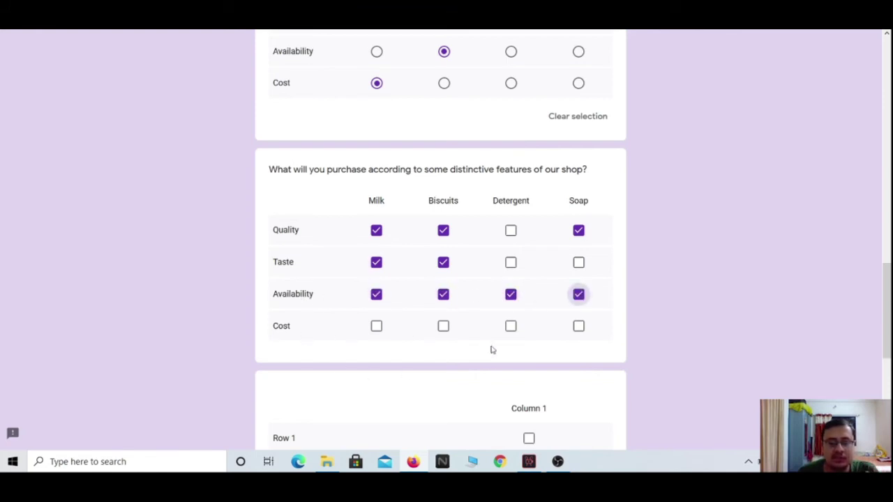
left_click(509, 328)
left_click(442, 327)
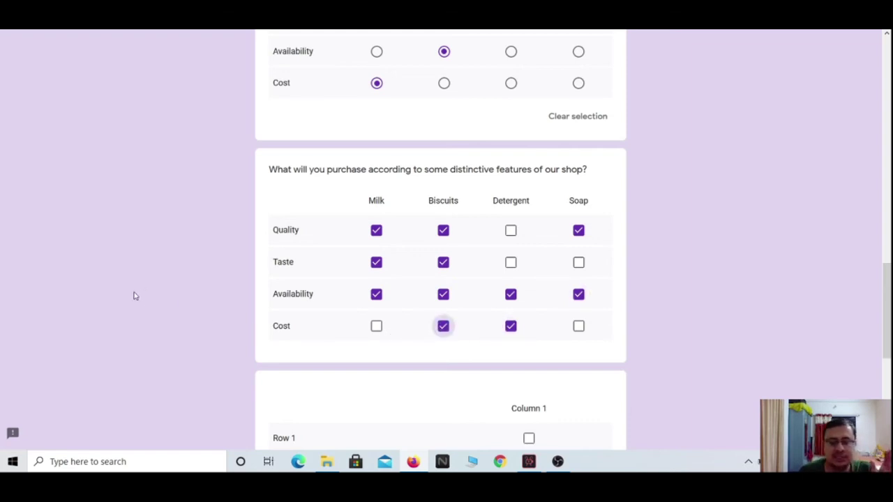
Close the form preview without submitting the test answers and return to the form editor.
scroll(131, 296, "up", 1)
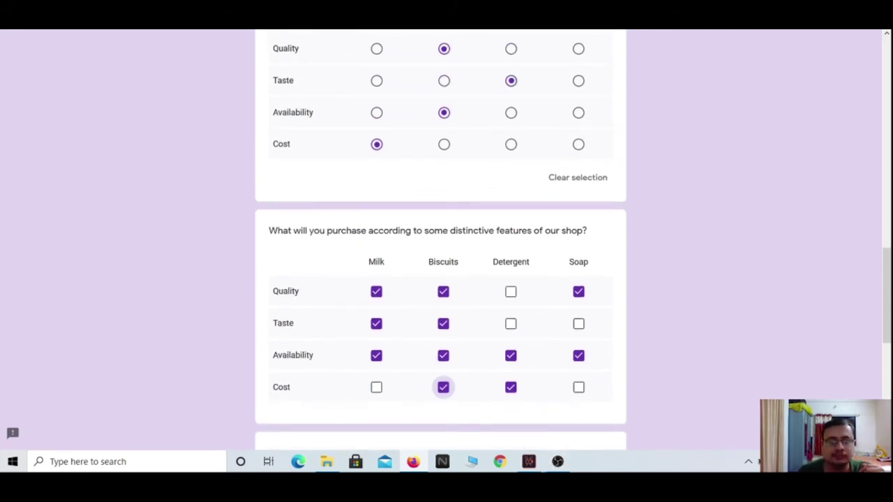
key("ctrl+w")
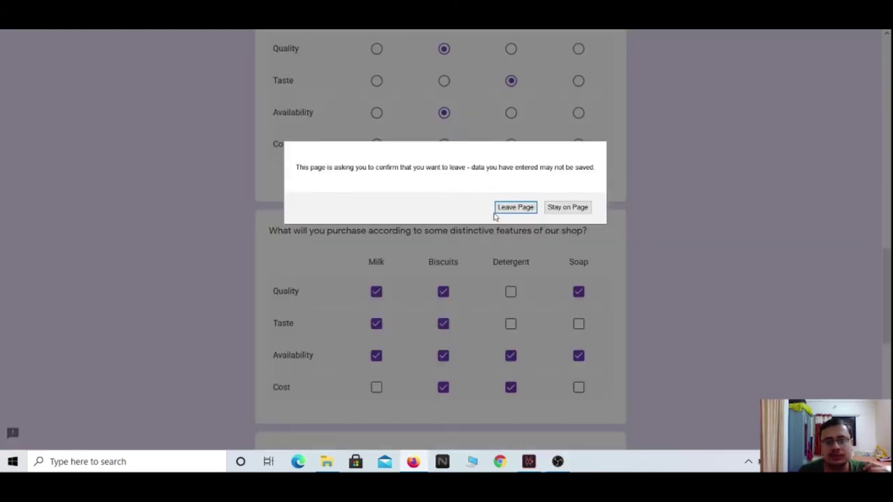
left_click(514, 208)
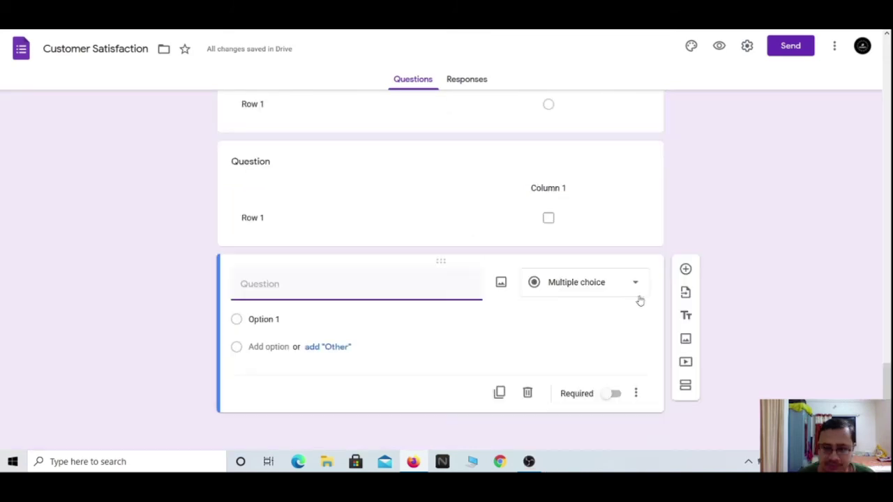
Change the blank last question to the Date type and enter "Last time when you visited our shop?" as its question text.
left_click(634, 293)
left_click(581, 395)
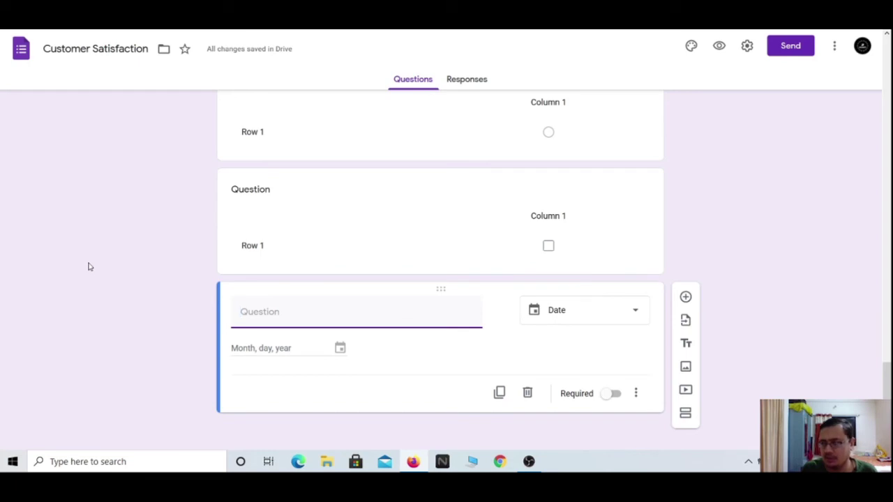
type("Last time when you")
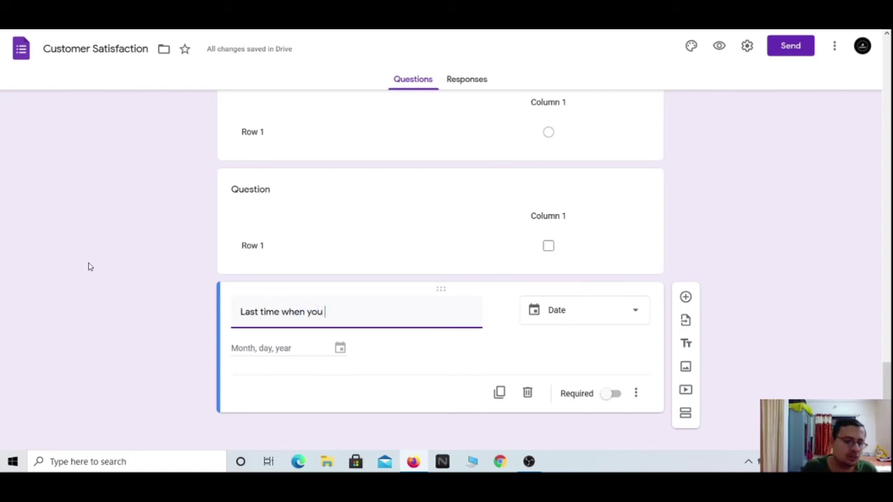
type(" visited our shop?")
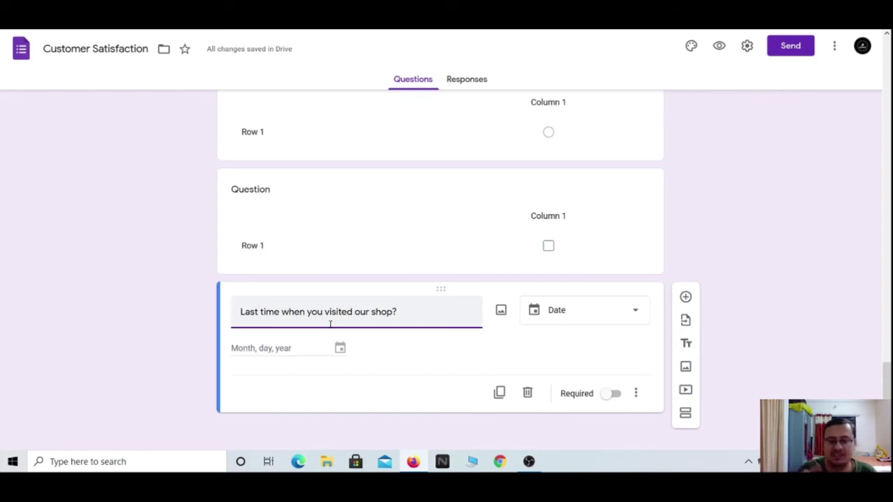
Add a Time question at the end of the form with the text "At what time did you had this visit?".
left_click(685, 297)
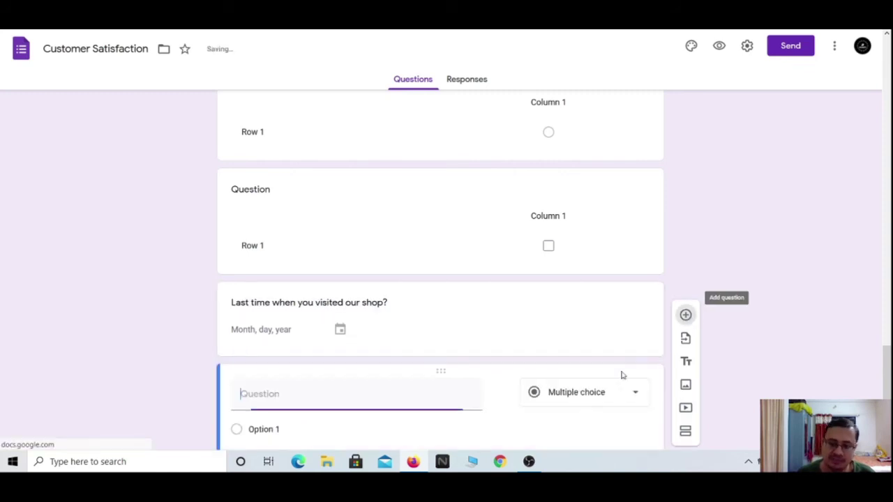
left_click(634, 283)
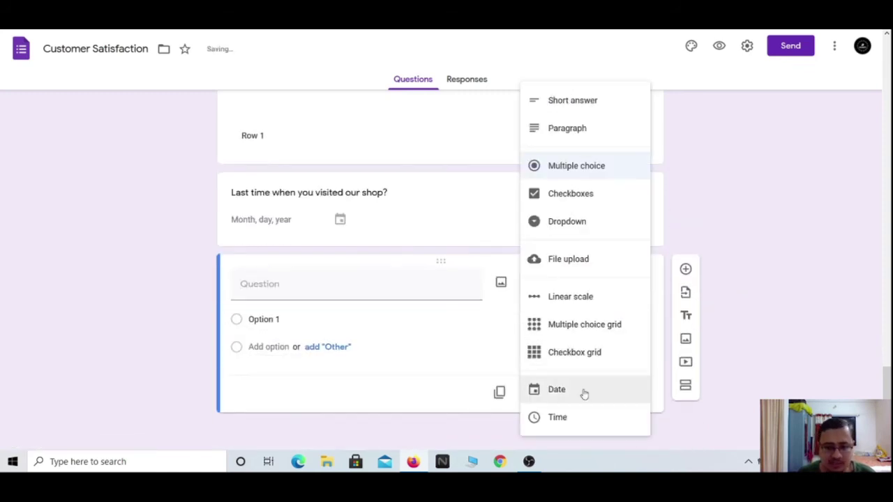
left_click(558, 417)
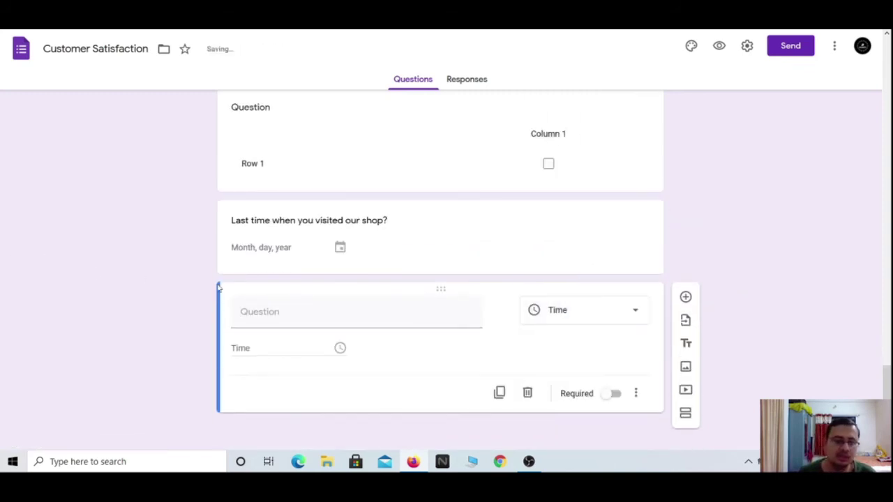
left_click(284, 312)
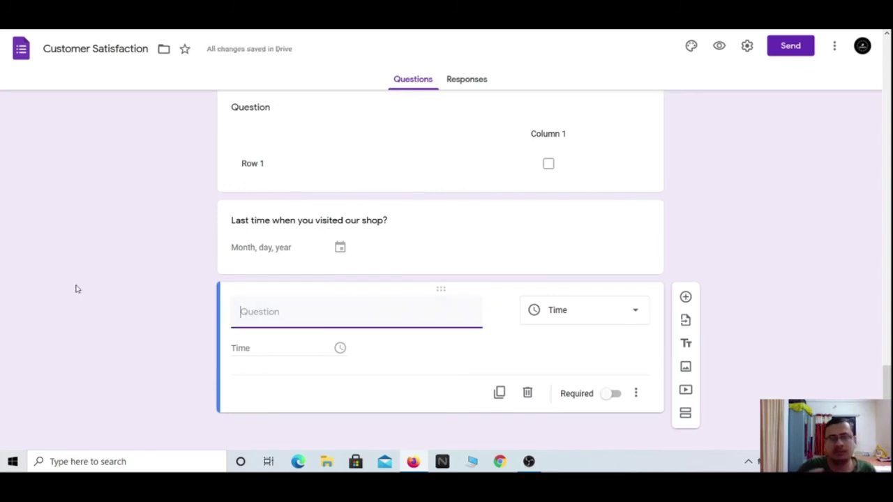
type("At what time did y")
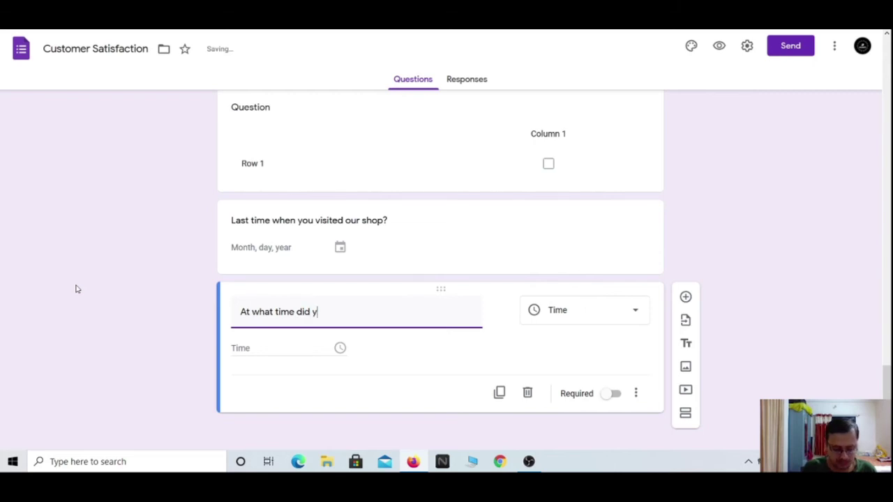
type("ou had ")
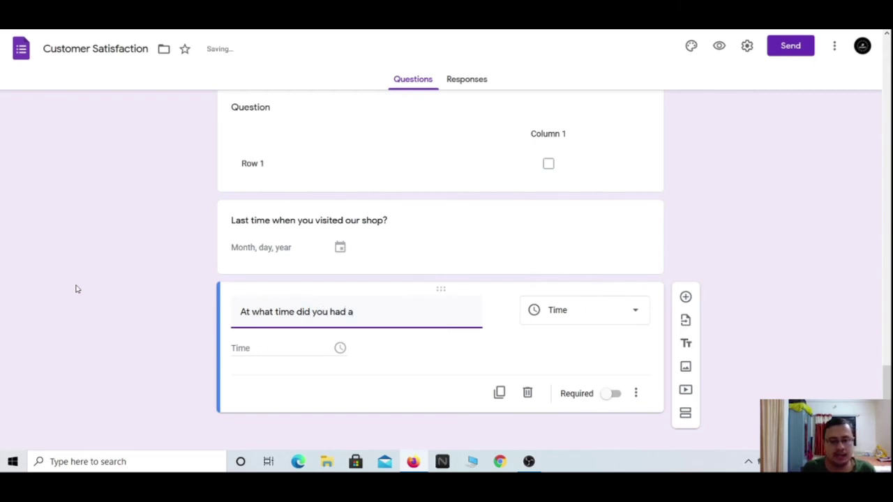
type("this visit?")
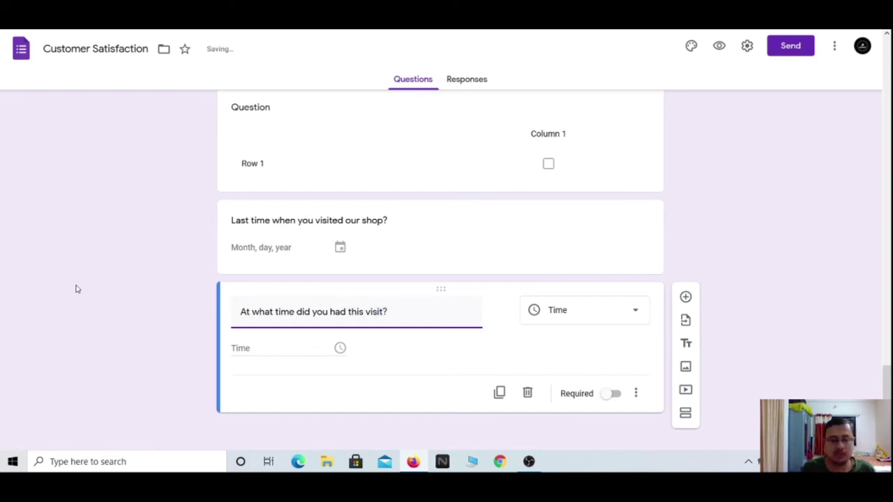
left_click(293, 354)
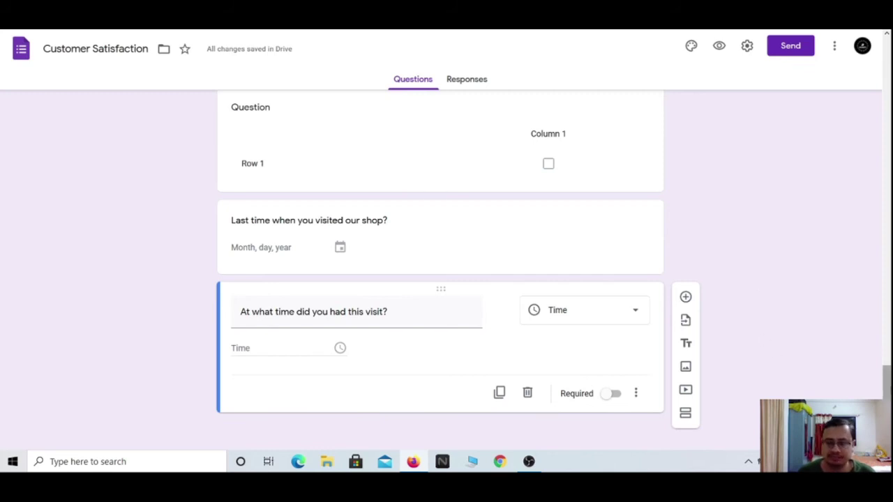
Review the form's name, title, description and first section items from the beginning of the form.
scroll(440, 279, "up", 15)
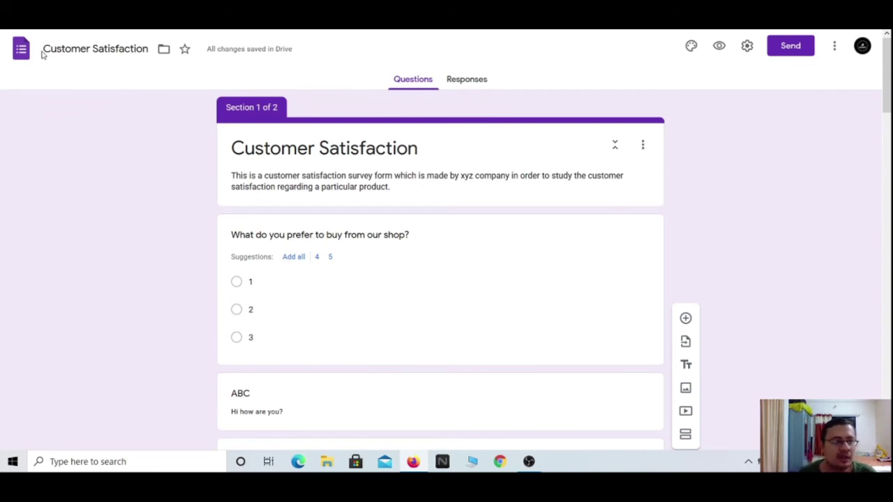
left_click(46, 54)
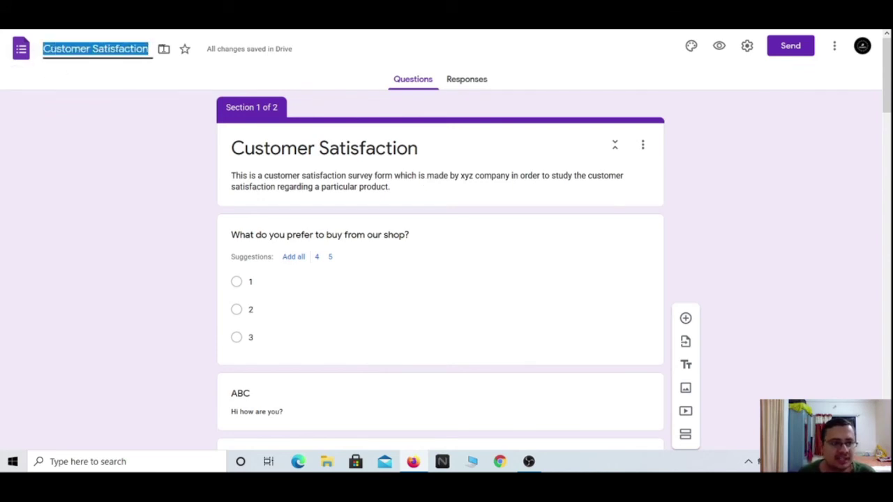
left_click(446, 146)
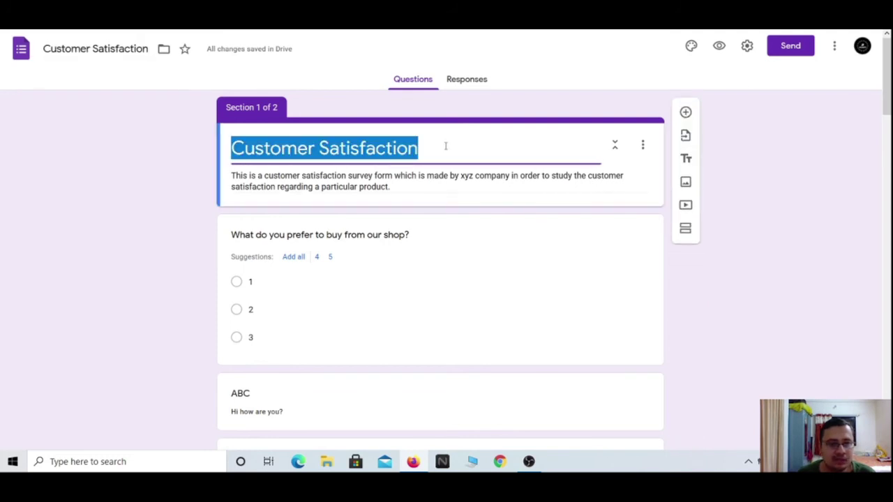
triple_click(233, 172)
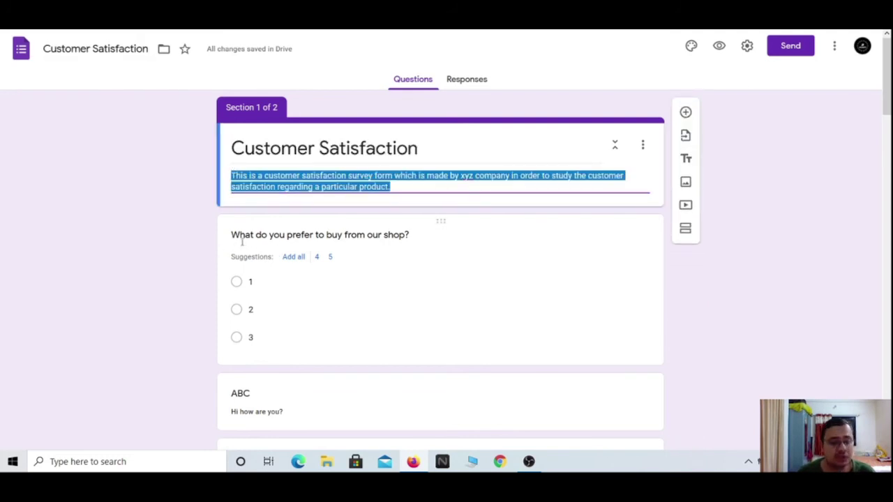
scroll(242, 244, "down", 1)
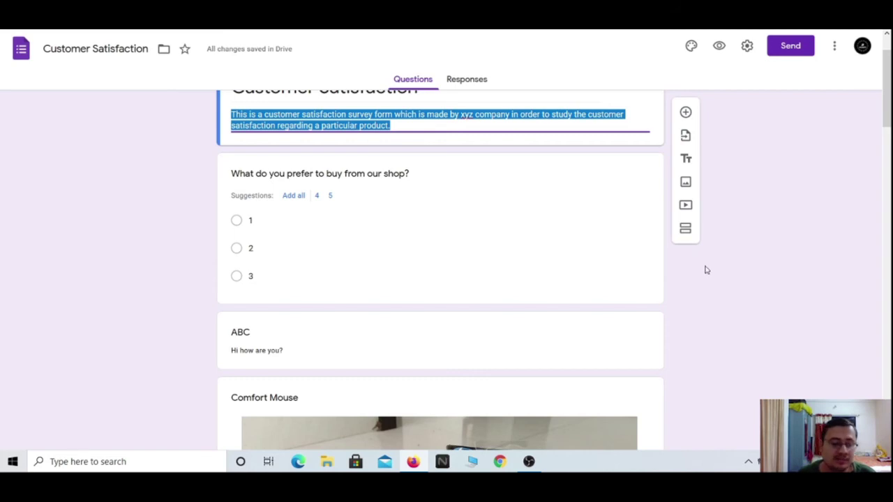
scroll(404, 339, "down", 1)
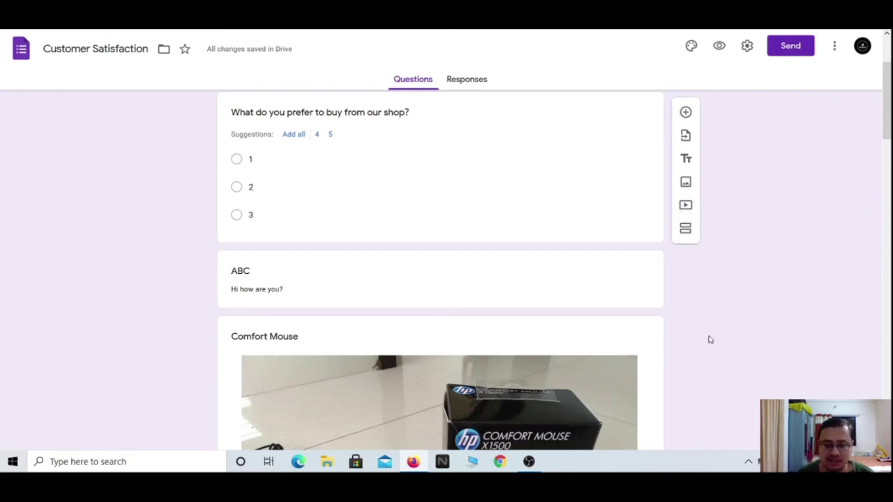
mouse_move(887, 100)
left_mouse_down()
mouse_move(887, 379)
mouse_move(882, 114)
left_mouse_up()
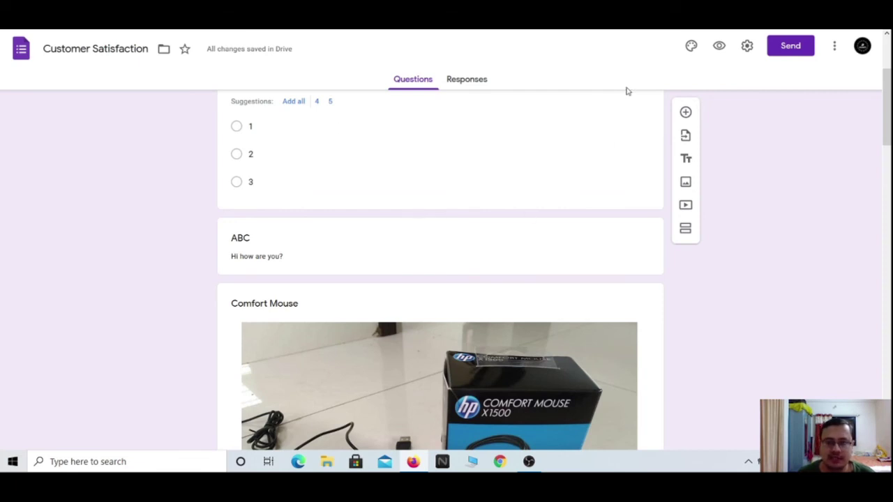
Open the theme options and try several theme colours on the form, from teal and red orange to green, grey and blue.
left_click(690, 46)
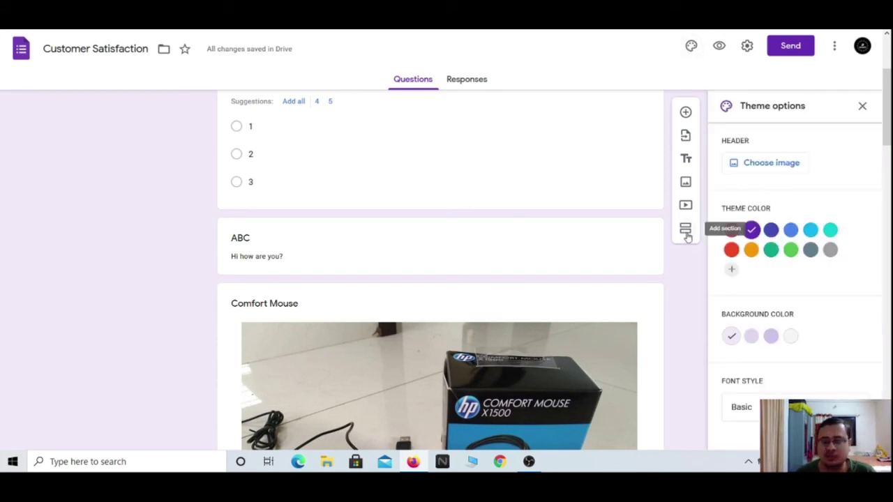
left_click(771, 251)
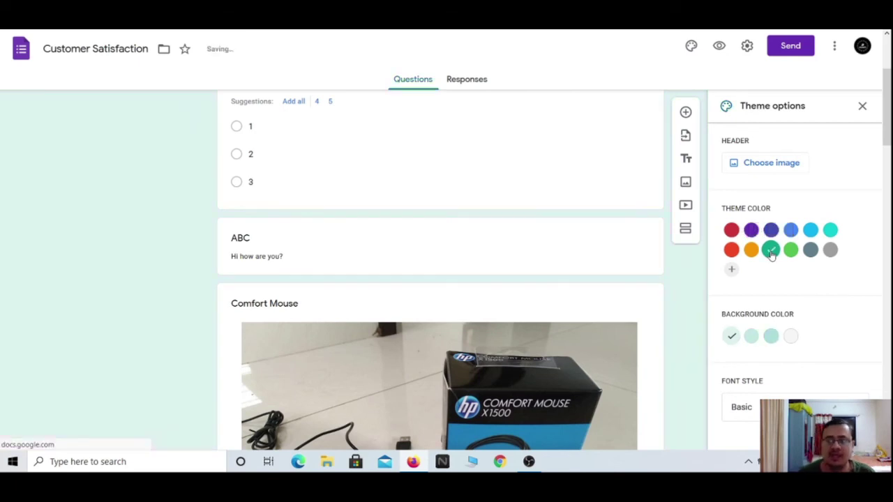
left_click(731, 250)
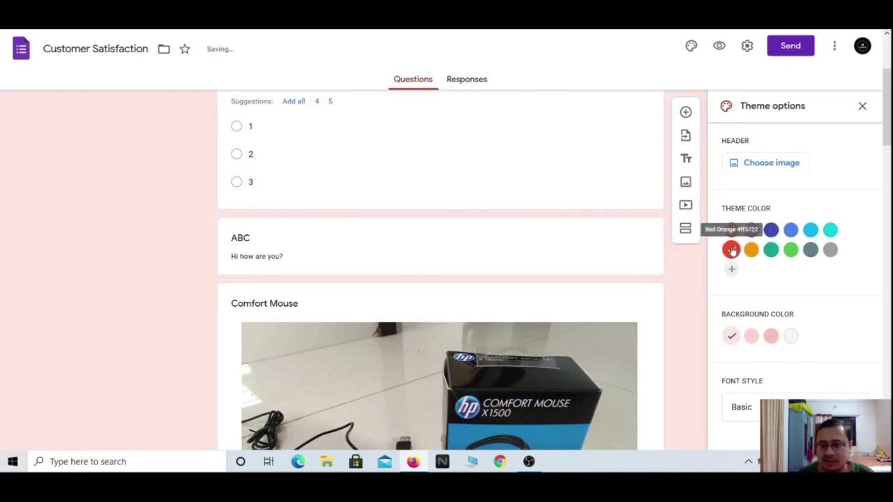
left_click(791, 251)
left_click(810, 252)
left_click(830, 250)
left_click(809, 230)
left_click(791, 230)
View the available font styles without changing the font, and try the medium and dark background shades of the blue theme.
scroll(774, 328, "down", 1)
scroll(775, 328, "down", 2)
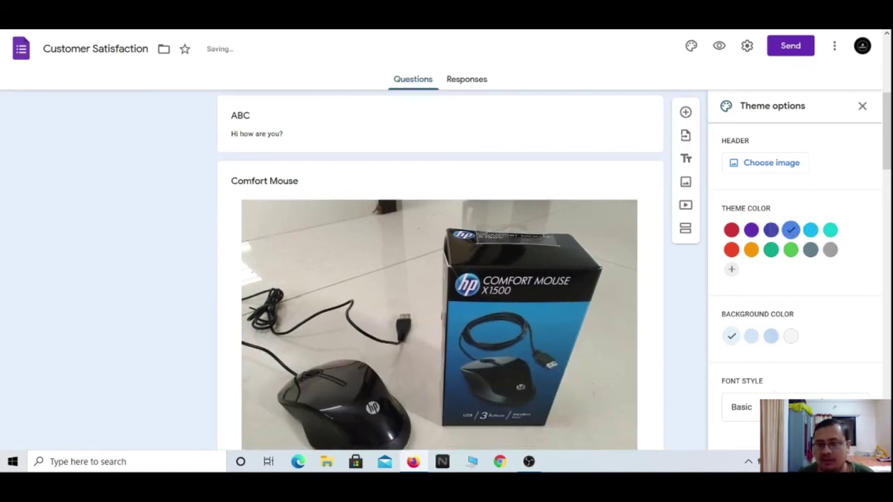
left_click(795, 408)
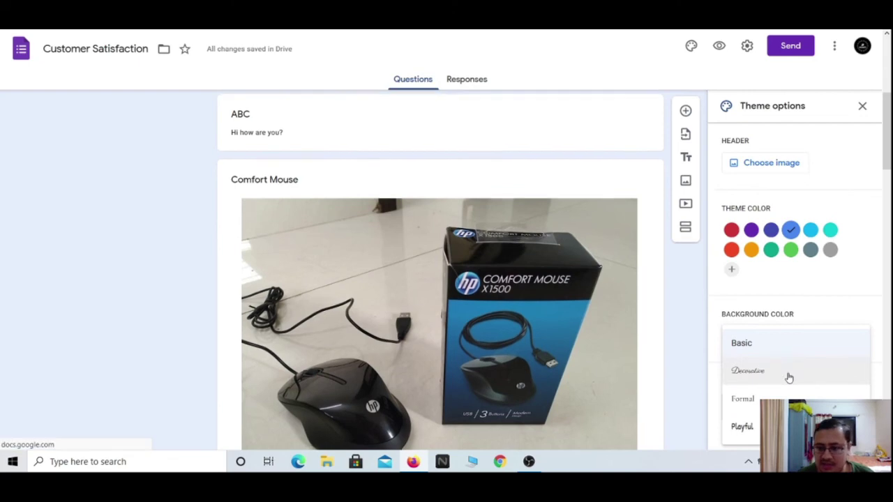
scroll(787, 375, "down", 3)
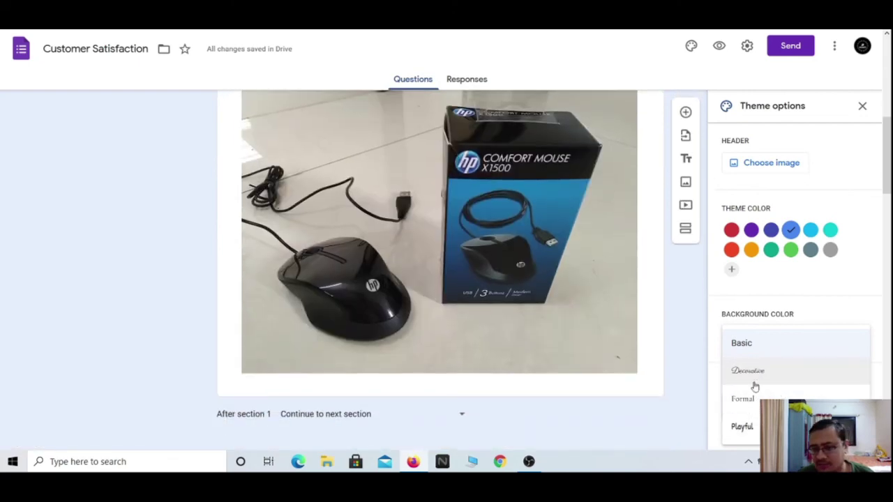
left_click(803, 301)
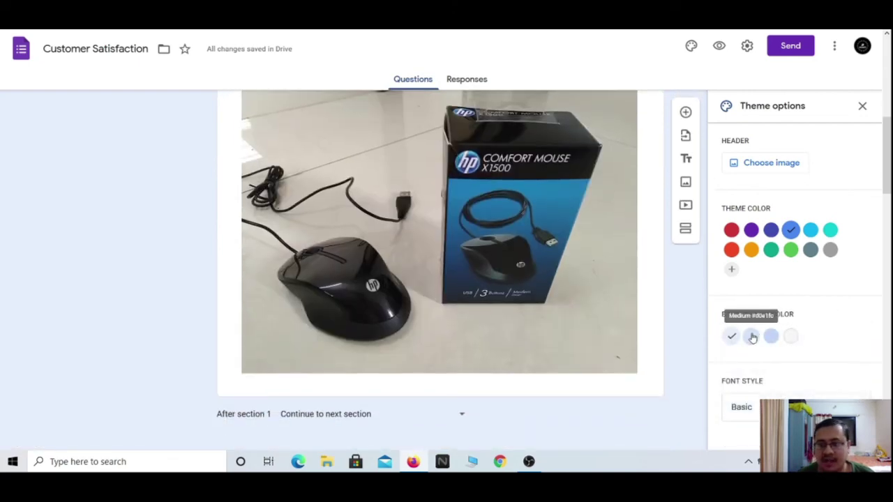
left_click(752, 337)
left_click(770, 337)
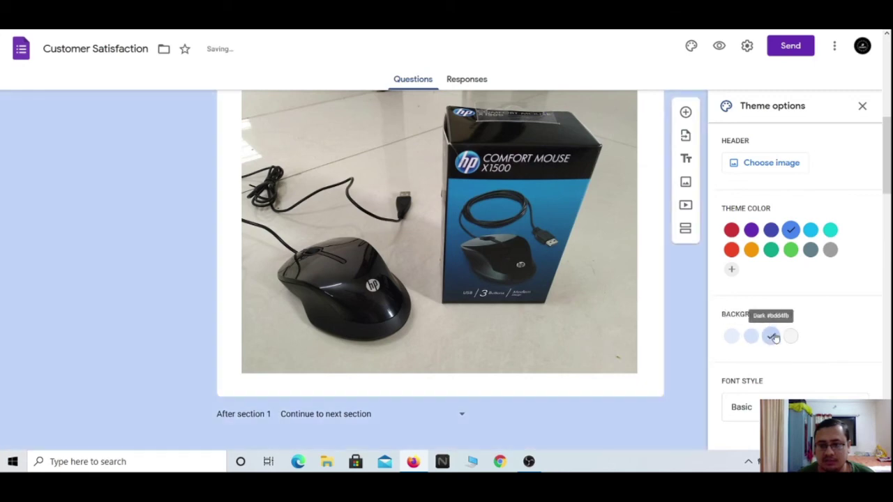
Set the form's theme colour to purple with the medium background shade, and close the theme options.
left_click(751, 229)
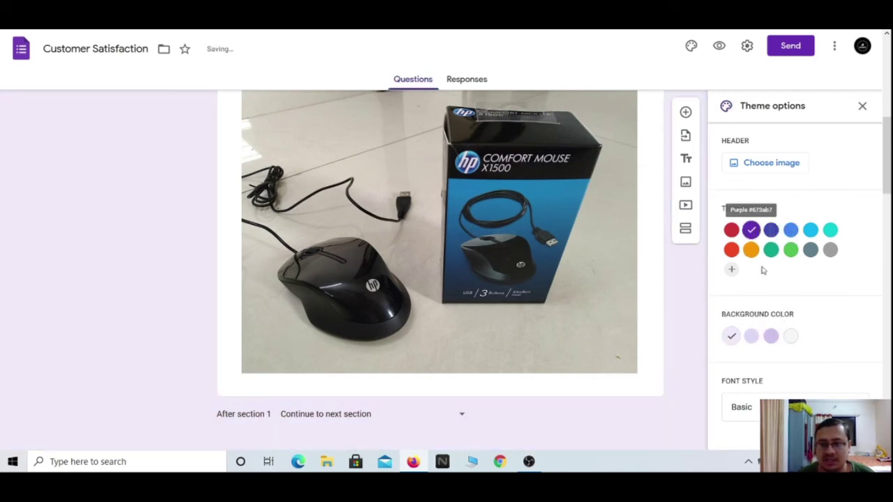
left_click(751, 336)
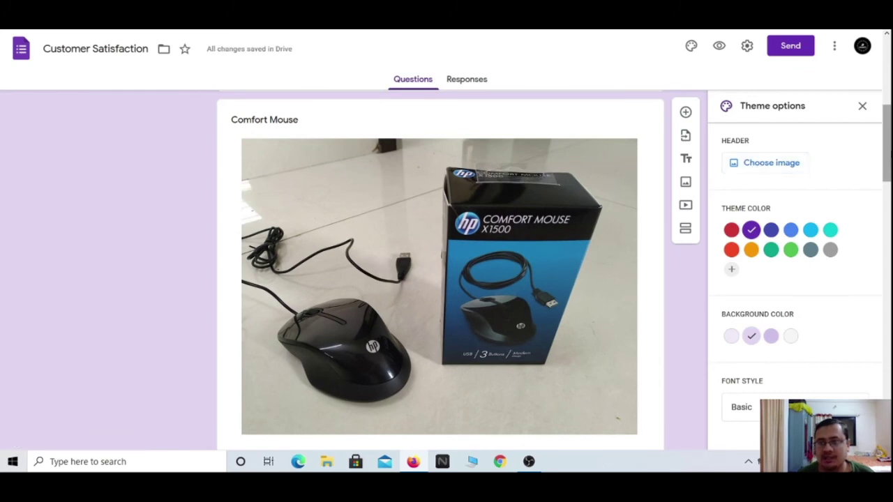
scroll(881, 156, "up", 5)
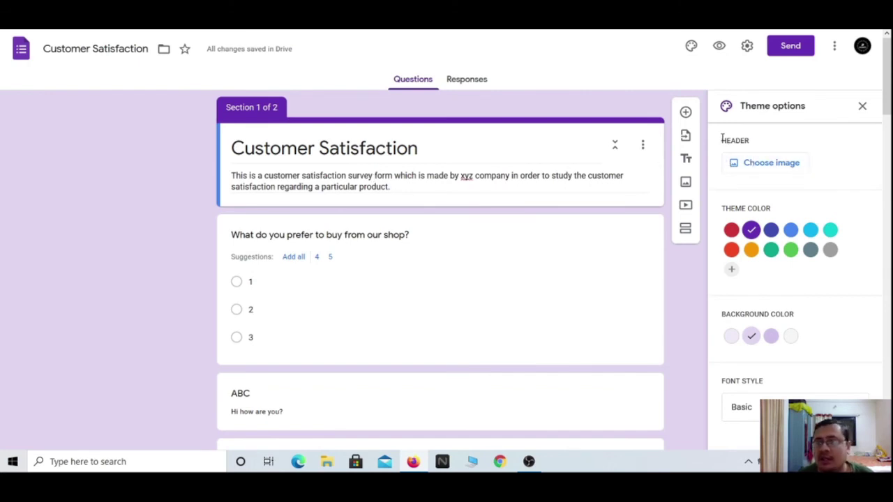
left_click_drag(721, 138, 753, 140)
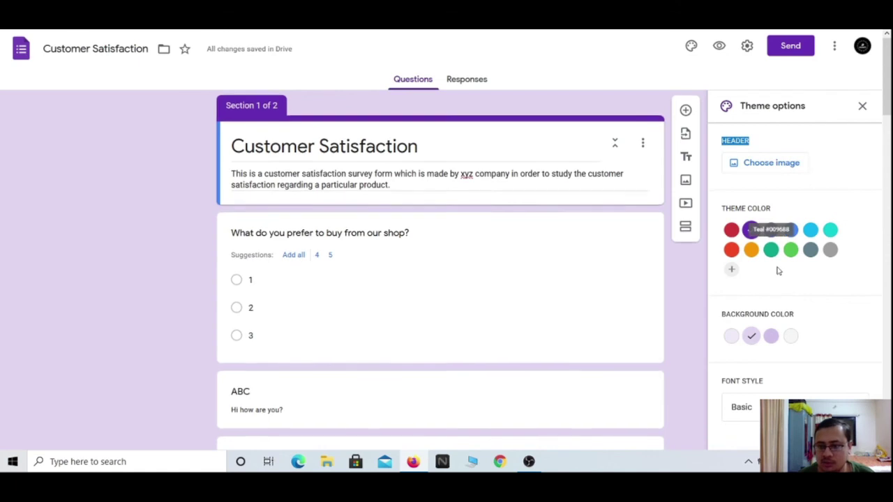
scroll(768, 244, "down", 3)
left_click(862, 106)
scroll(722, 125, "up", 3)
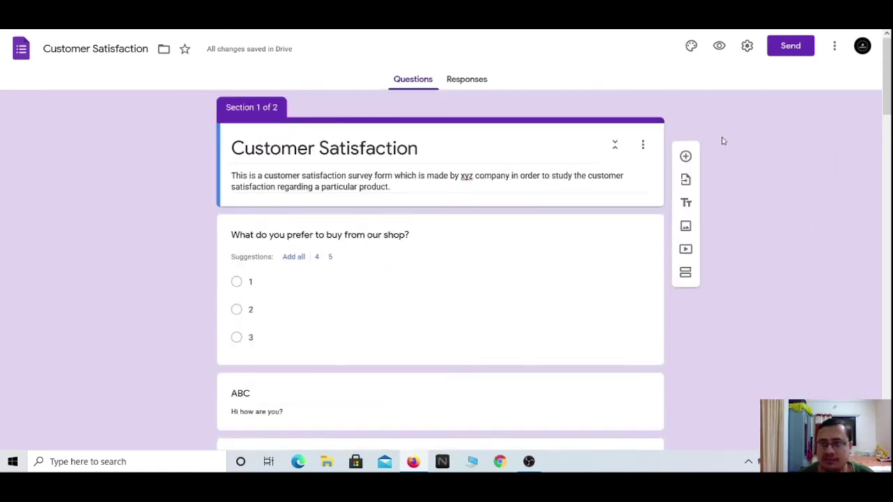
Preview the form and try options 1, 2 and 3 in the shop preference question, leaving 3 selected.
left_click(720, 47)
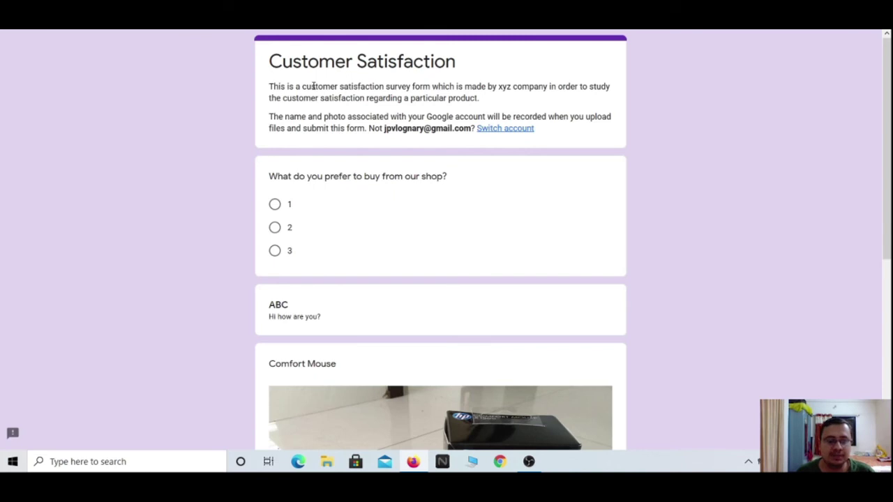
left_click(275, 204)
left_click(275, 227)
left_click(275, 252)
scroll(295, 295, "down", 2)
left_click_drag(269, 202, 339, 222)
left_click(219, 217)
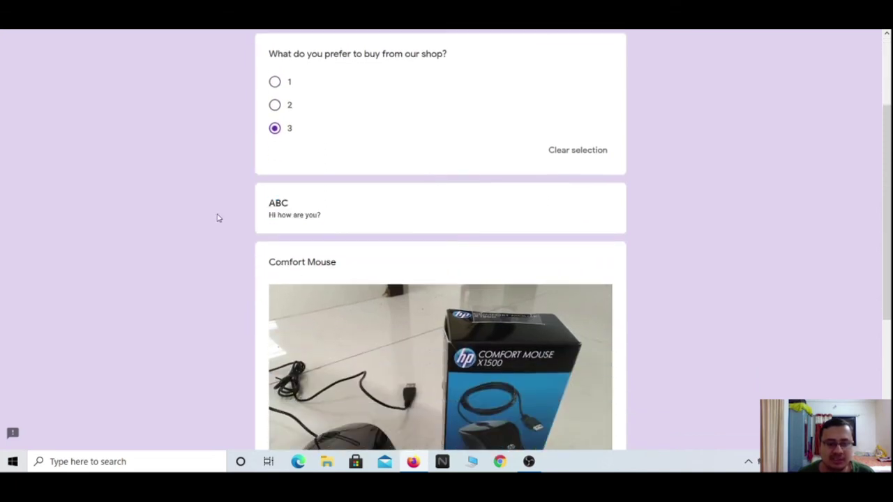
Check the Comfort Mouse image in the preview, continue to the second section and examine its questions through to the date and time ones.
scroll(448, 286, "down", 1)
scroll(446, 284, "down", 2)
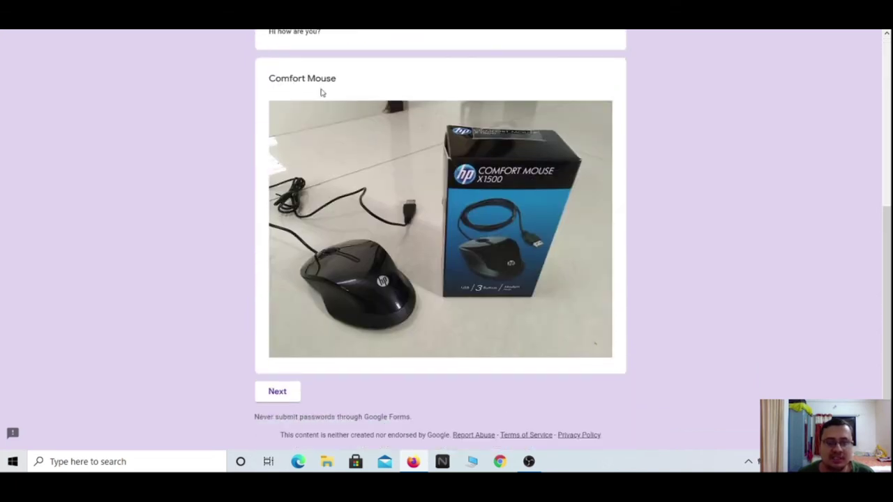
left_click_drag(269, 77, 337, 79)
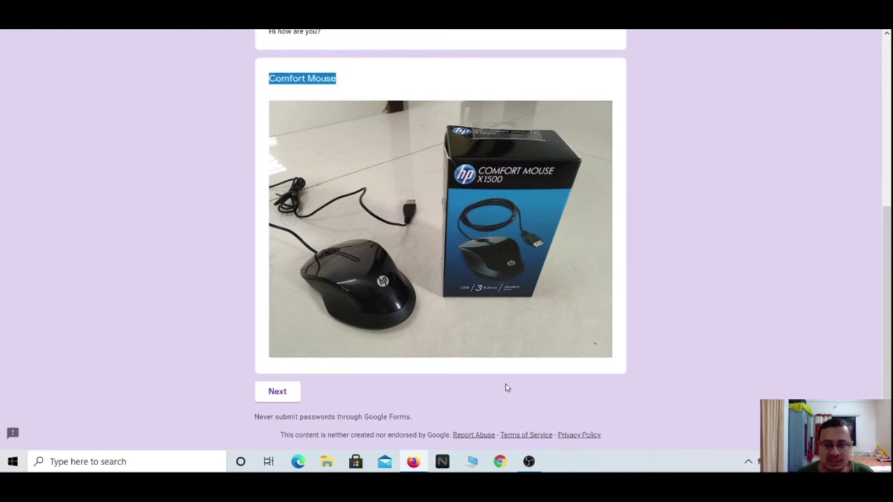
left_click(277, 393)
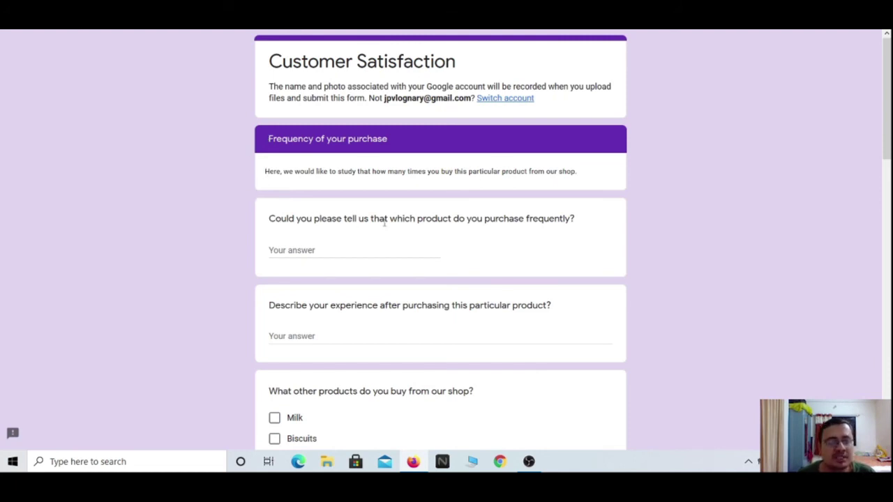
scroll(392, 250, "down", 10)
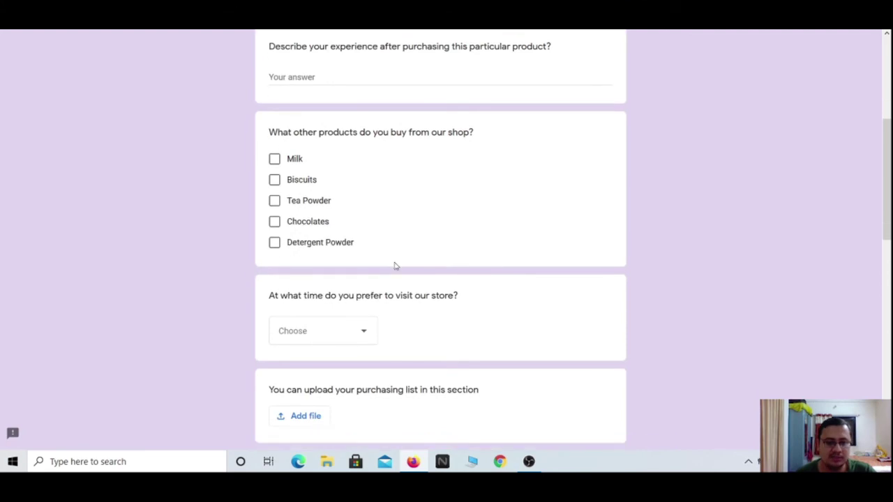
scroll(394, 265, "down", 3)
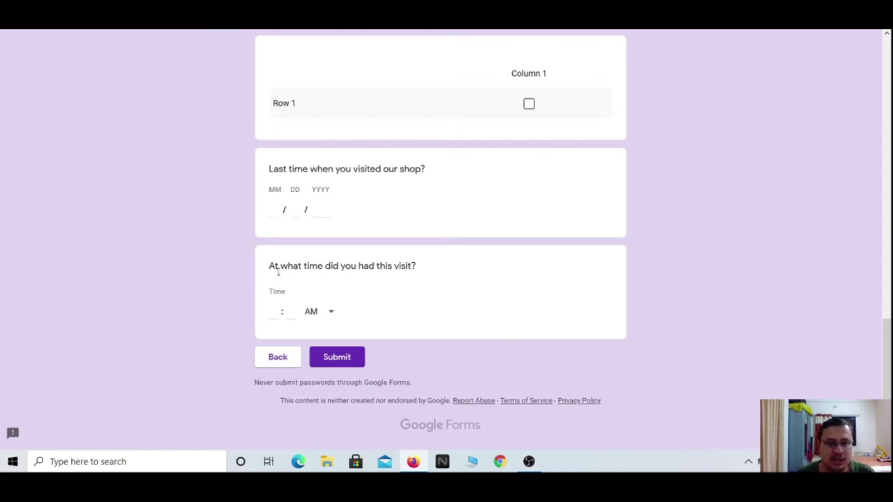
In the preview, view the AM/PM choices of the visit time question and choose From 2pm to 6pm as the preferred store visit time.
left_click(328, 313)
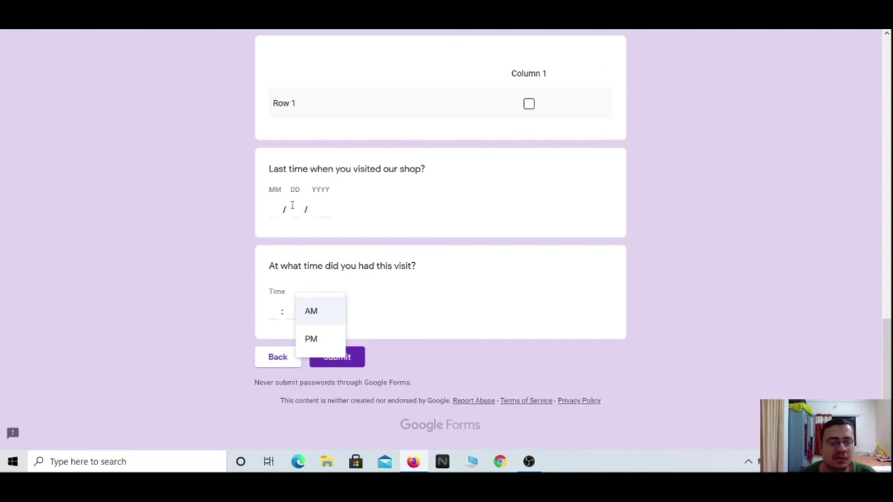
scroll(420, 202, "up", 4)
left_click(194, 198)
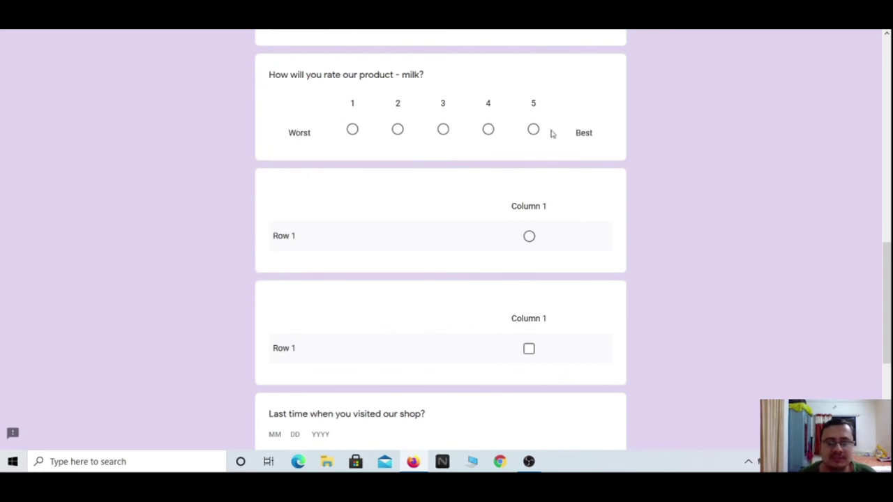
scroll(600, 174, "up", 4)
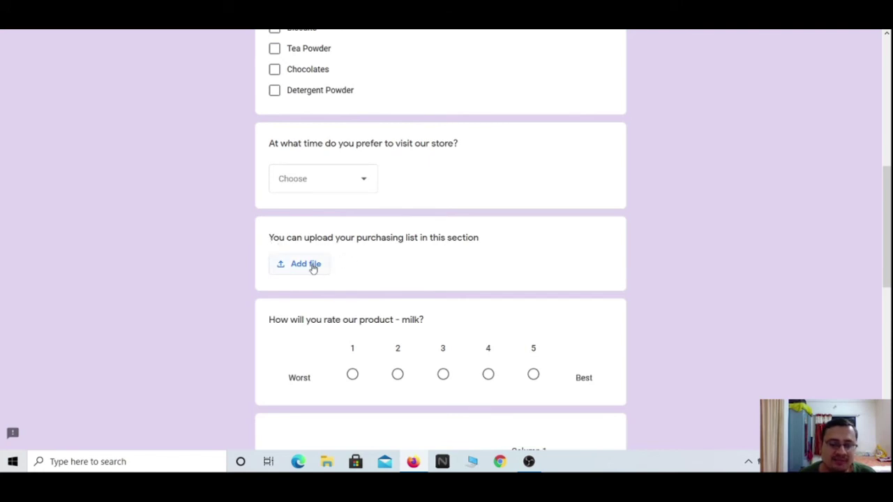
scroll(209, 199, "up", 1)
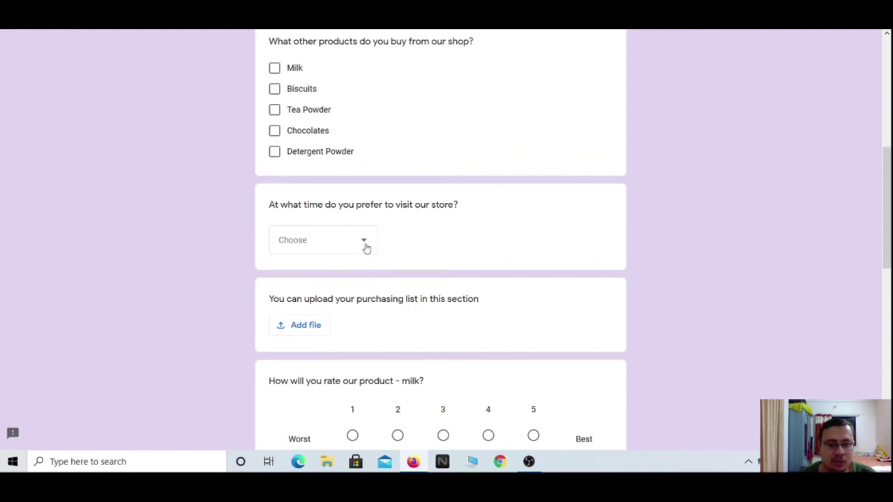
left_click(365, 244)
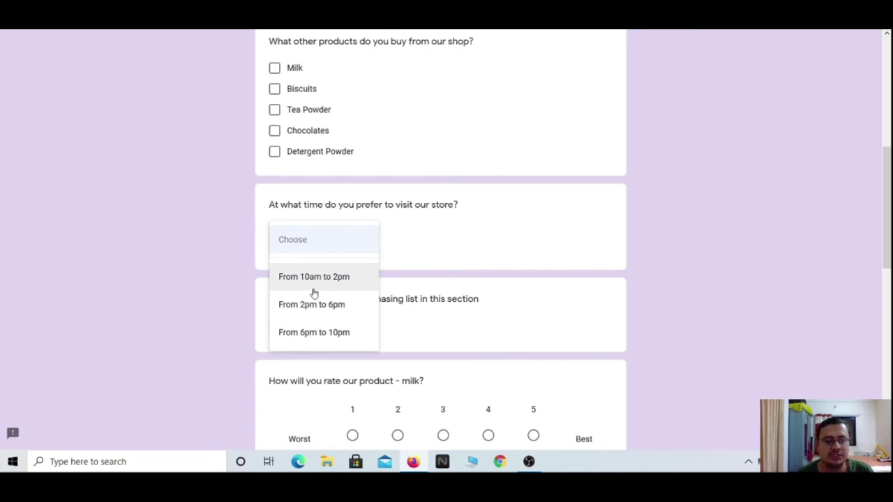
left_click(301, 310)
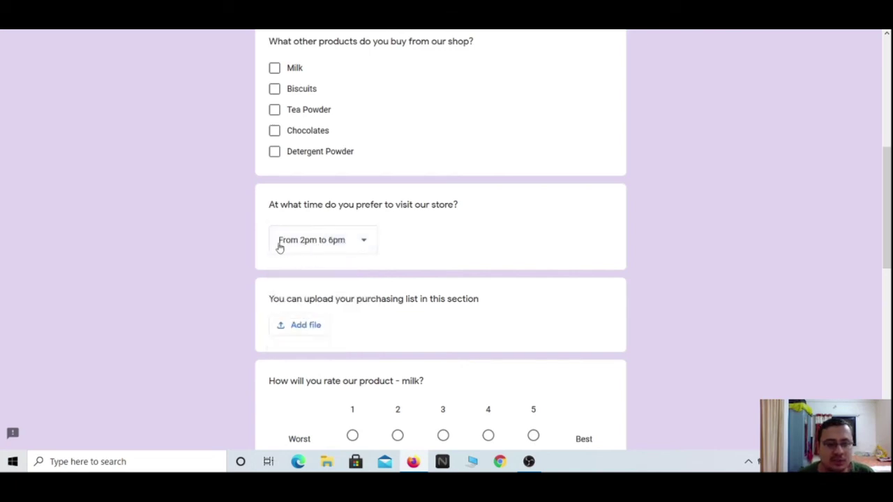
Tick Milk, Biscuits and Tea Powder in the other products question, and try the answer fields of the two text questions.
scroll(230, 213, "up", 2)
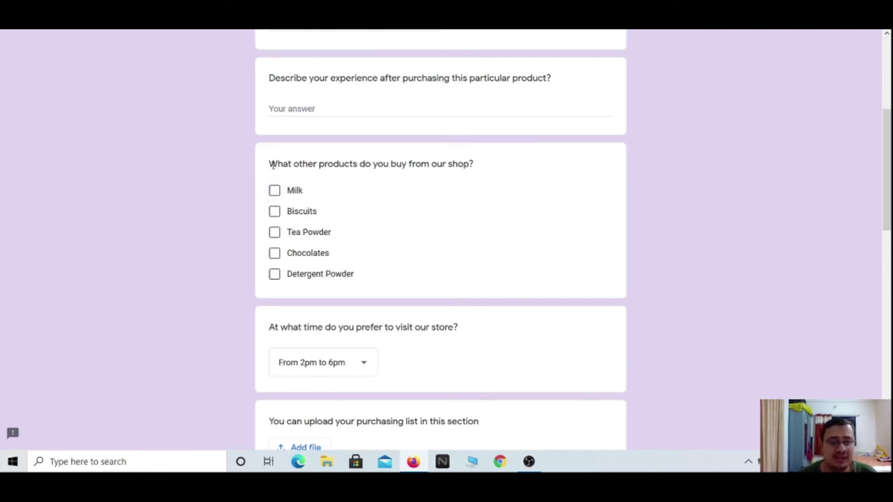
left_click(277, 192)
left_click(277, 213)
left_click(275, 233)
scroll(231, 225, "up", 2)
left_click(272, 226)
left_click(293, 158)
scroll(124, 186, "up", 2)
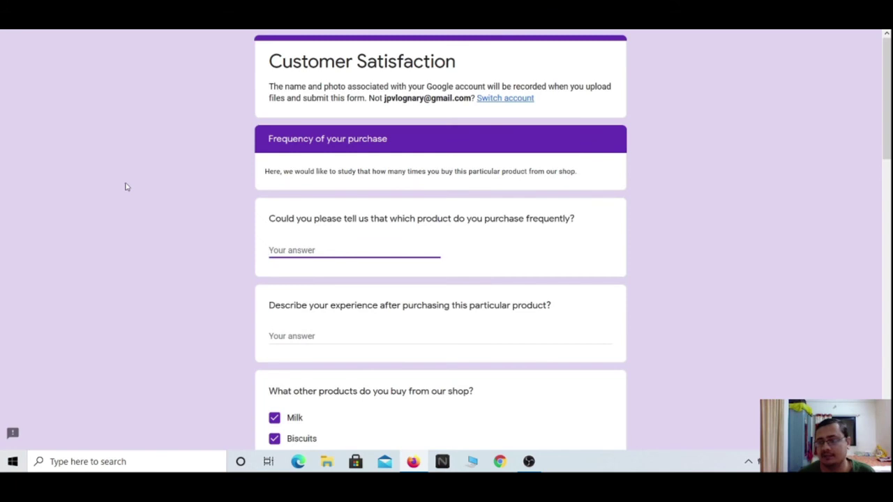
Leave the form preview, discarding the trial answers, and return to the form editor.
scroll(136, 243, "down", 2)
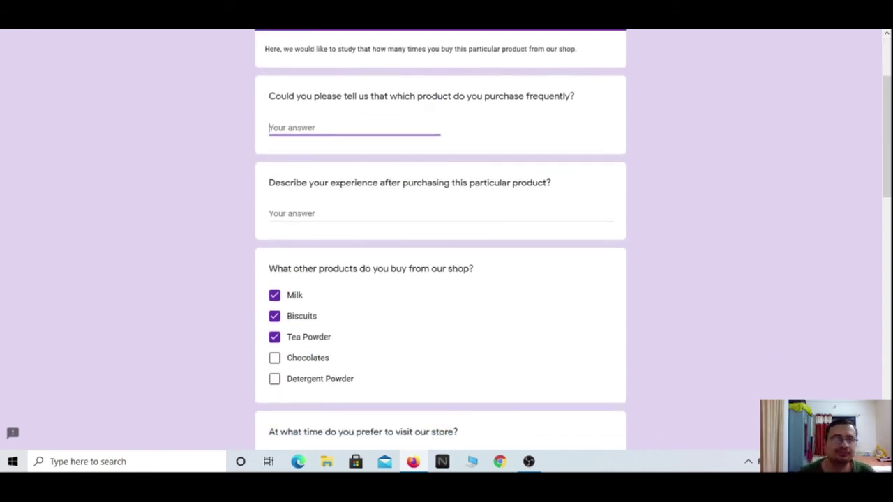
key("F5")
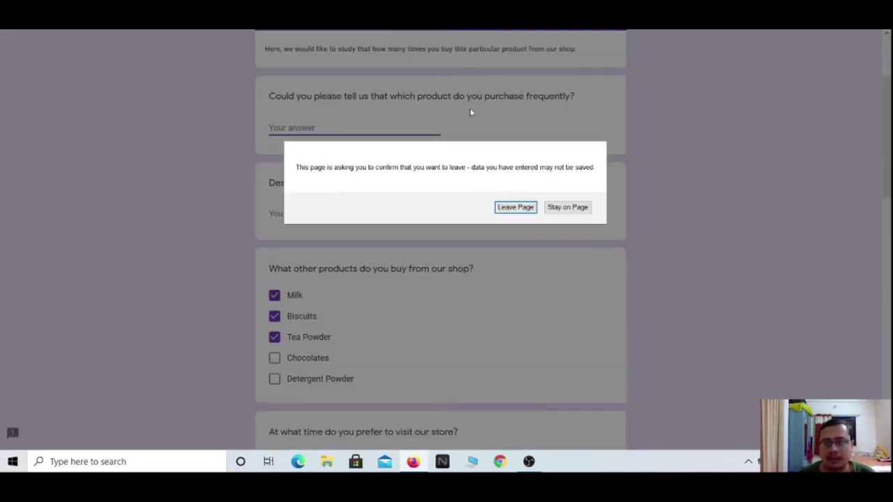
left_click(516, 209)
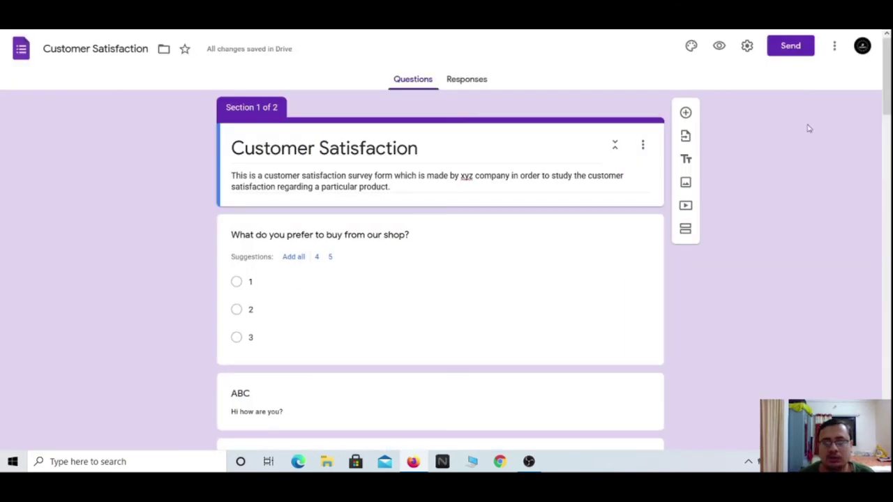
Open the form's settings and look through the General, Presentation and Quizzes options, ending on General.
left_click(747, 46)
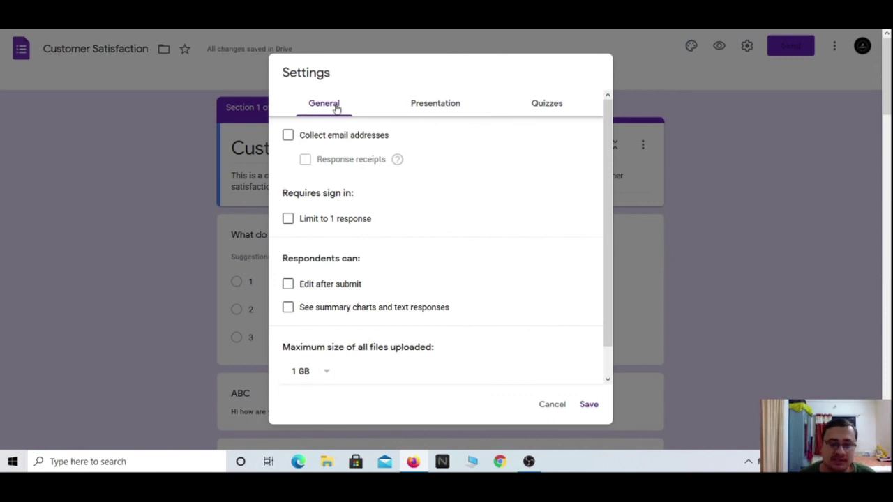
left_click(454, 108)
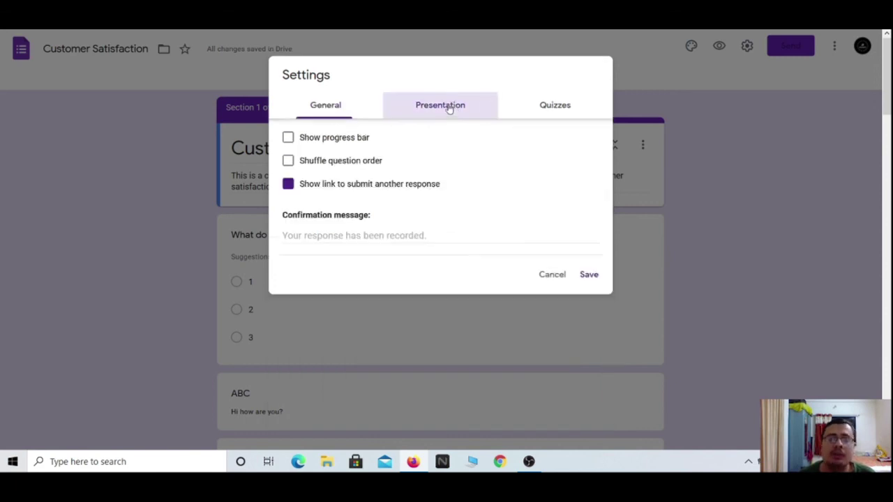
left_click(575, 111)
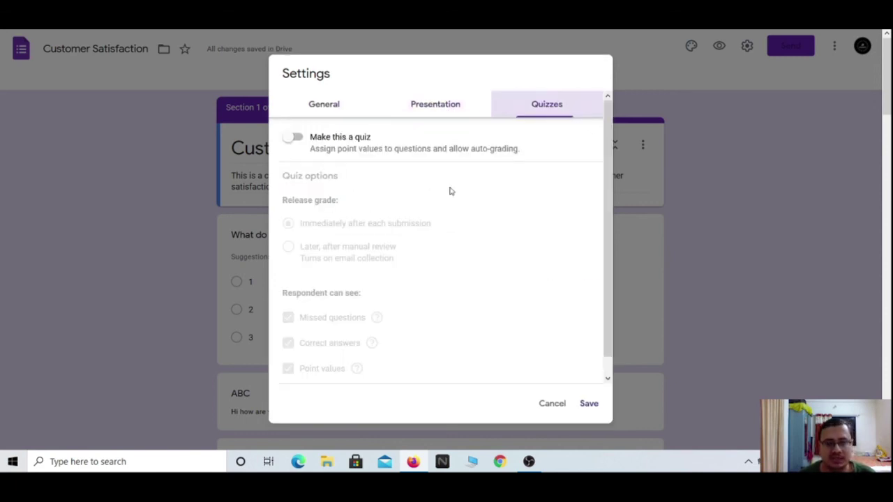
left_click(337, 108)
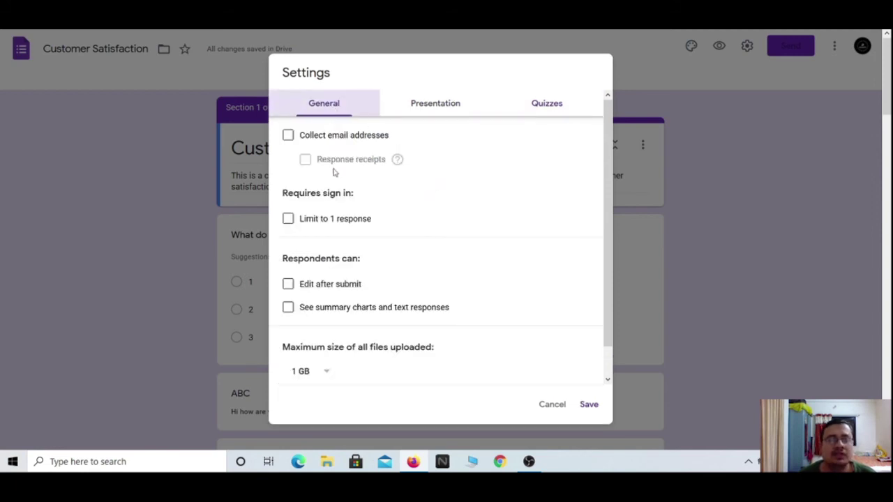
Enable email address collection with response receipts if the respondent requests it, and limit the form to 1 response.
left_click(293, 141)
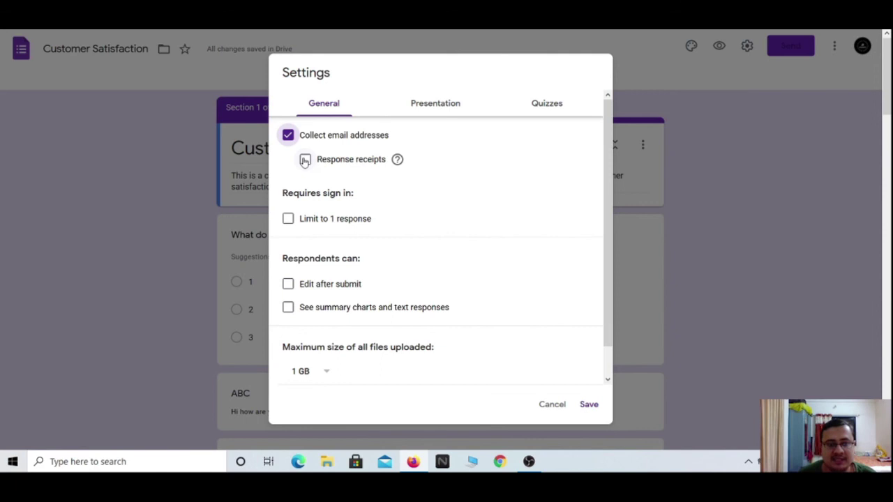
left_click(305, 161)
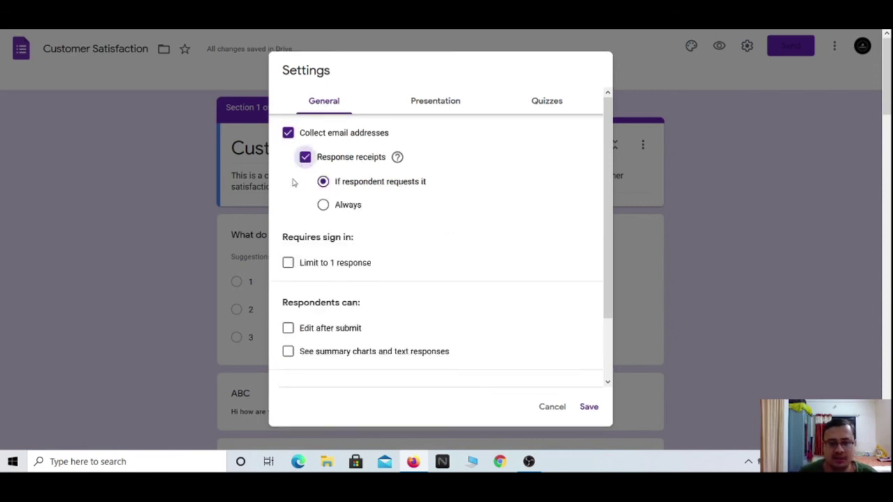
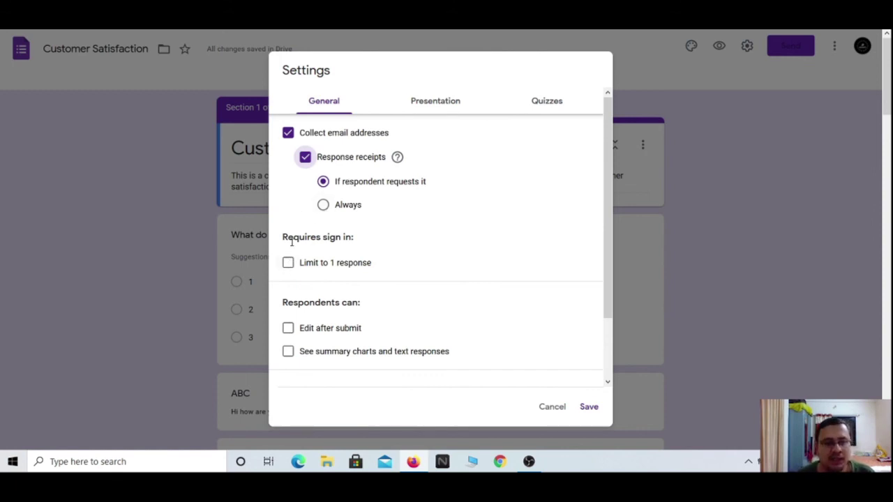
left_click_drag(283, 235, 339, 238)
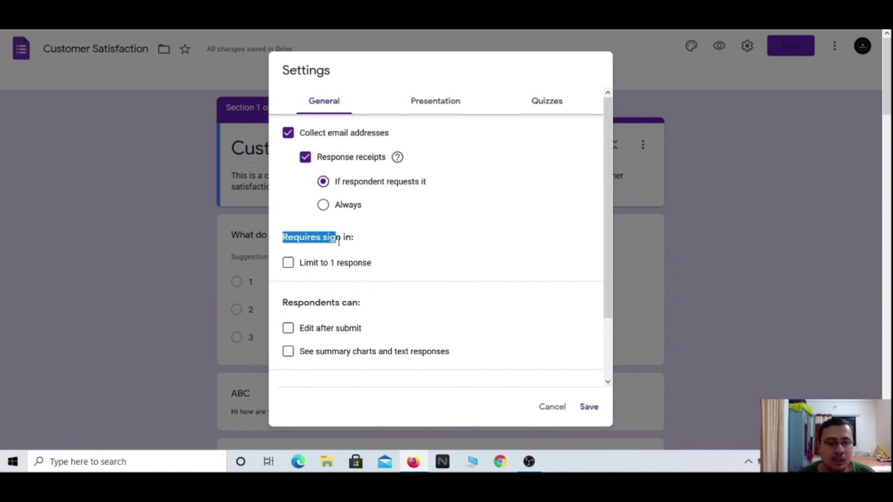
left_click(288, 264)
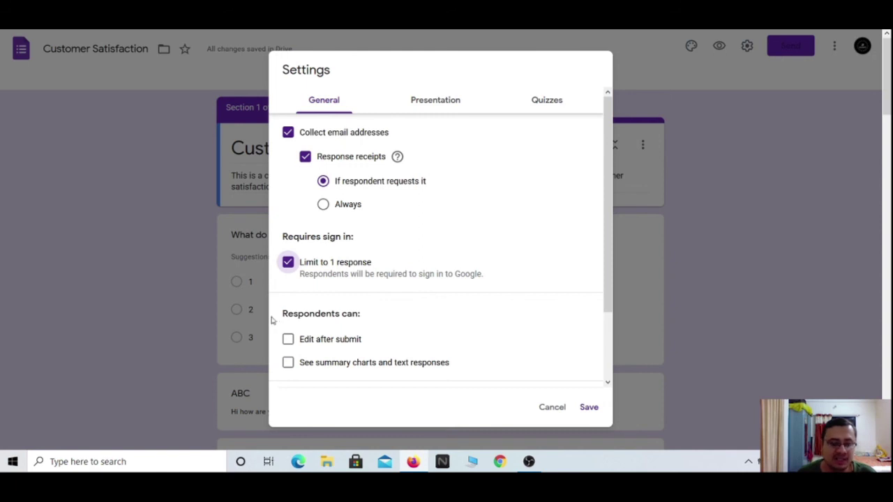
Try allowing respondents to see summary charts and text responses, and view the choices for the maximum size of all uploaded files.
left_click_drag(282, 314, 370, 315)
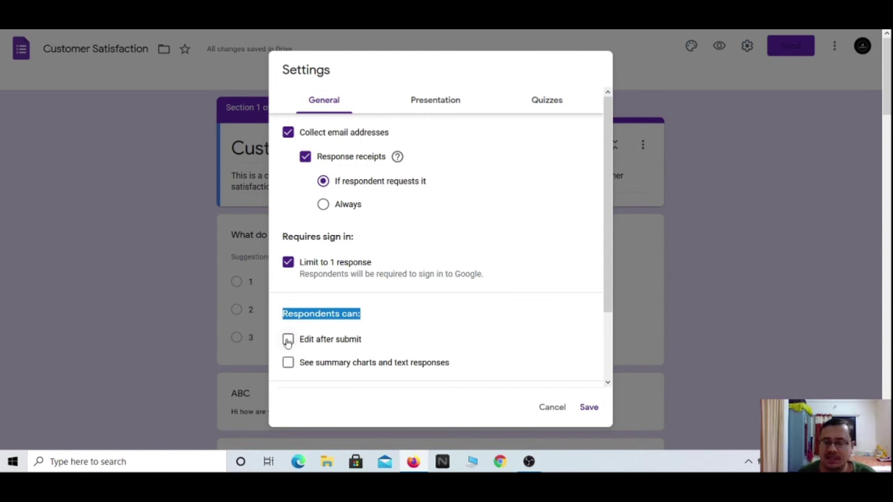
scroll(314, 342, "down", 2)
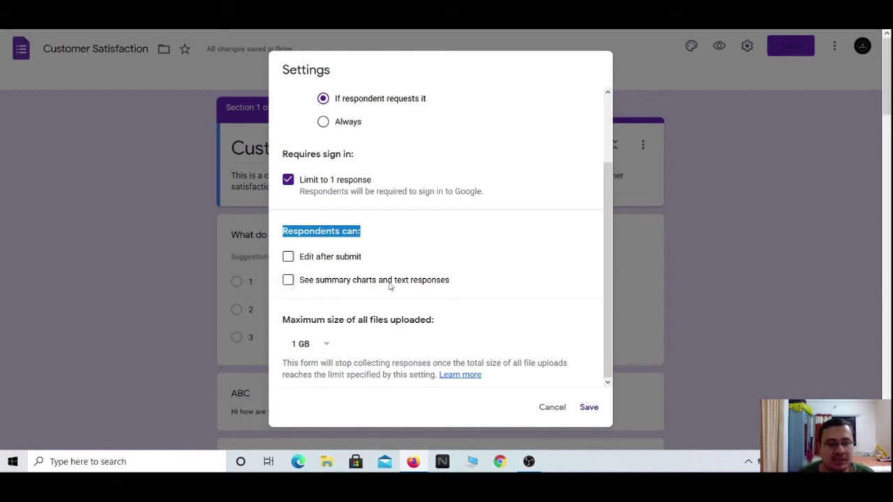
left_click(288, 280)
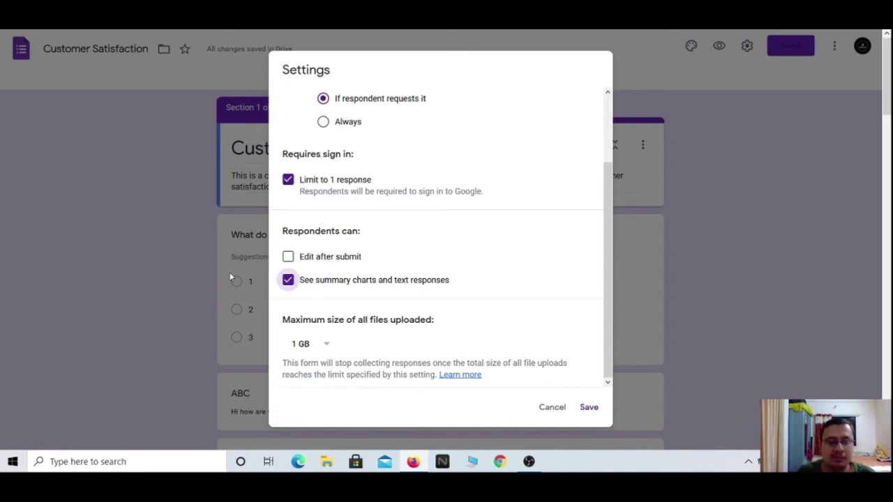
left_click(288, 281)
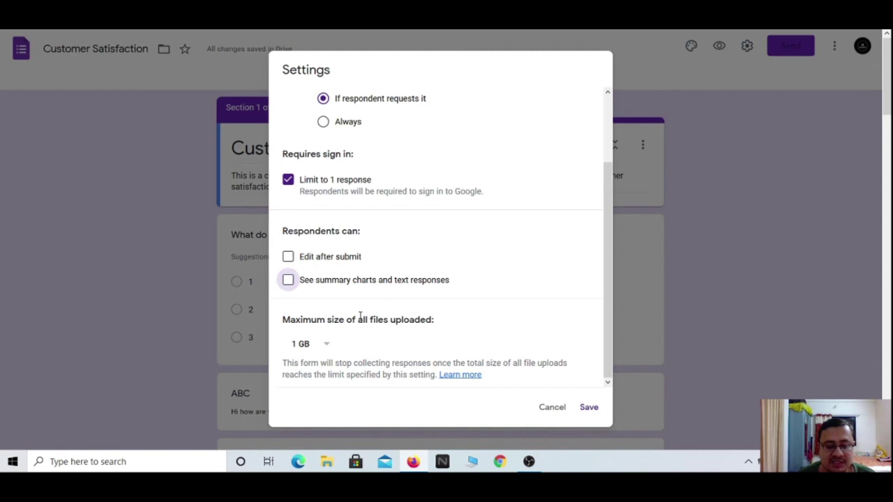
left_click(322, 347)
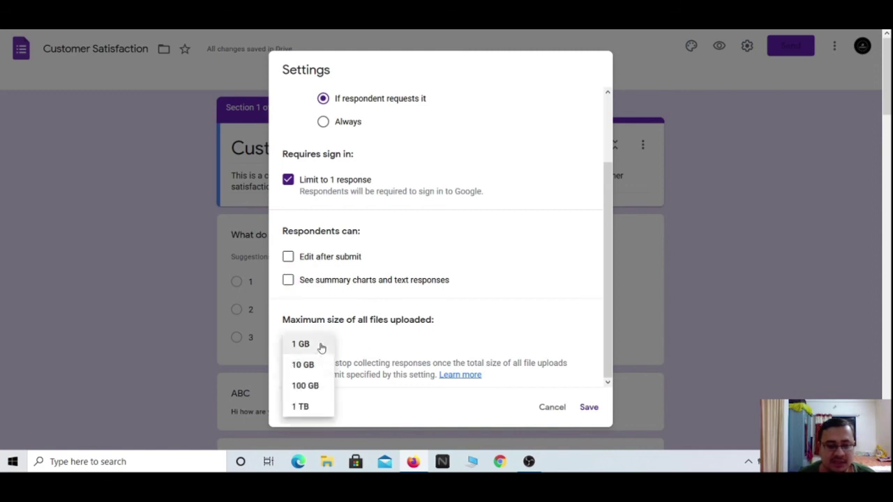
left_click(530, 295)
scroll(460, 281, "up", 2)
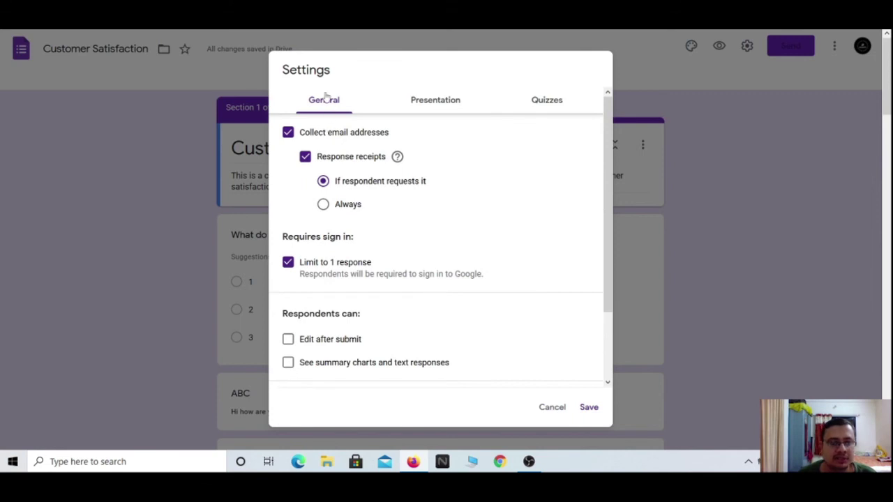
Enable the progress bar and shuffled question order, and try the confirmation message field and the link to submit another response.
left_click(436, 100)
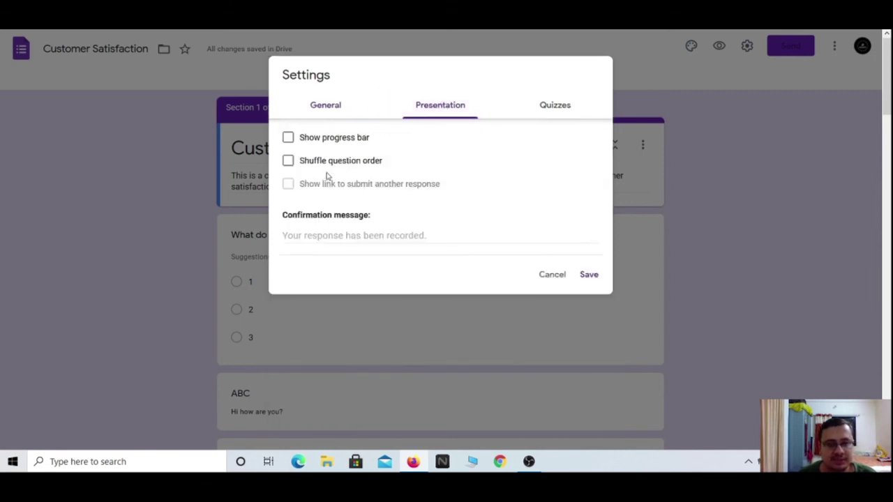
left_click(288, 139)
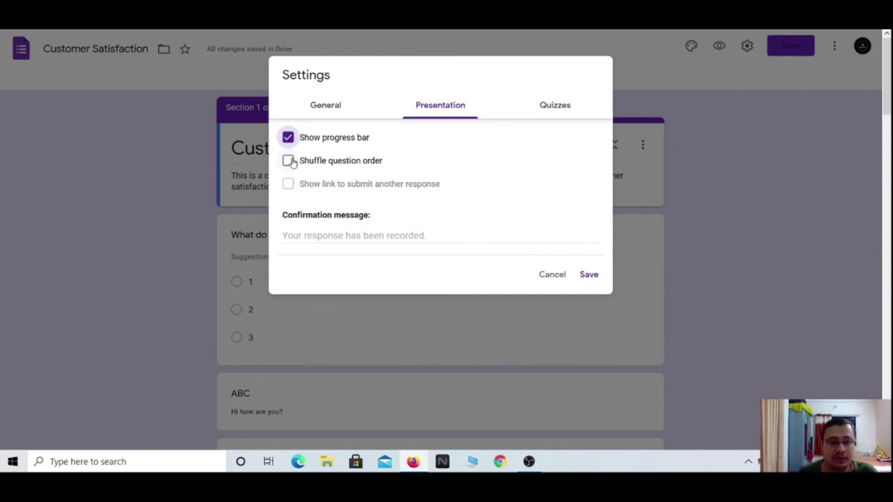
left_click(287, 164)
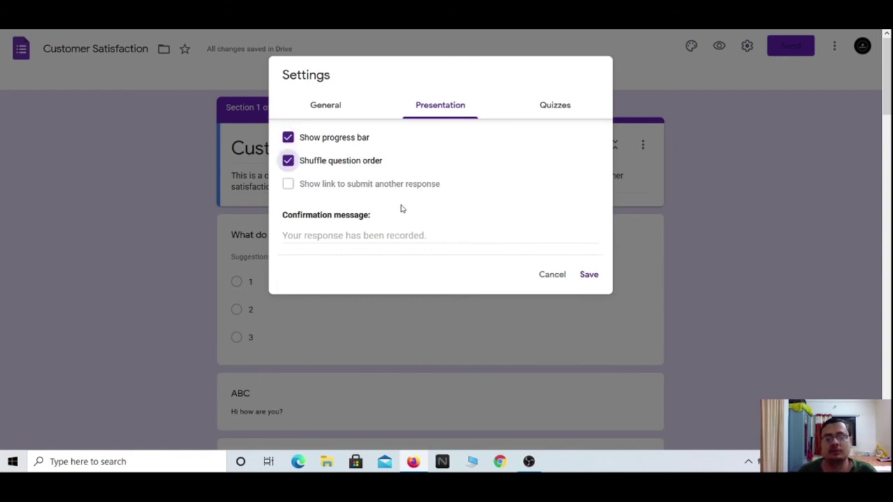
left_click(360, 235)
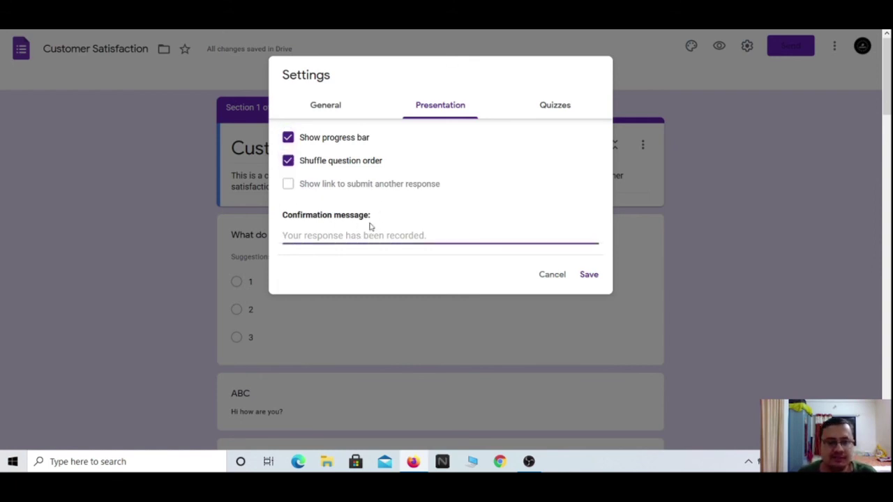
left_click(286, 187)
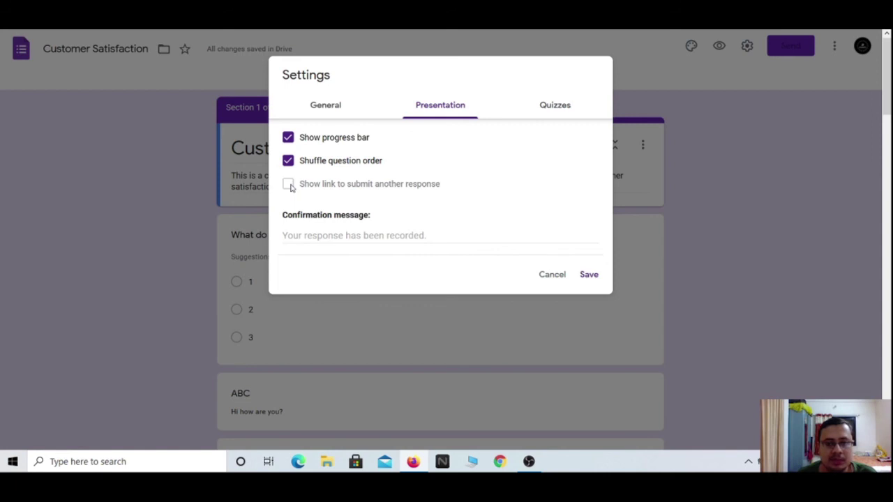
Make the form a quiz, check its grade release and respondent visibility options, and return to the presentation settings.
left_click(562, 105)
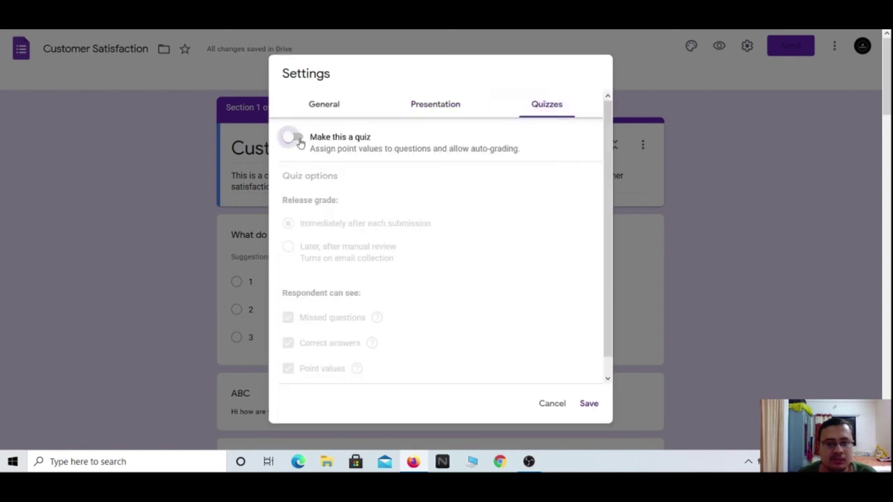
left_click(298, 142)
left_click(430, 104)
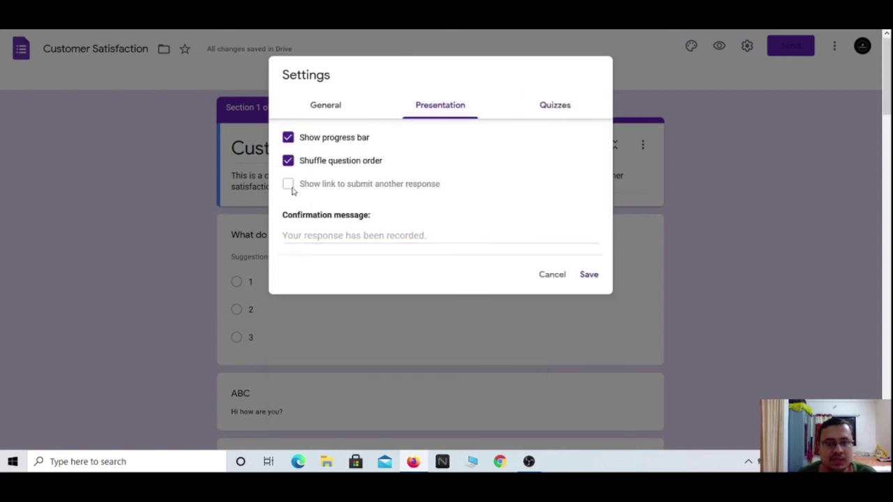
left_click(551, 109)
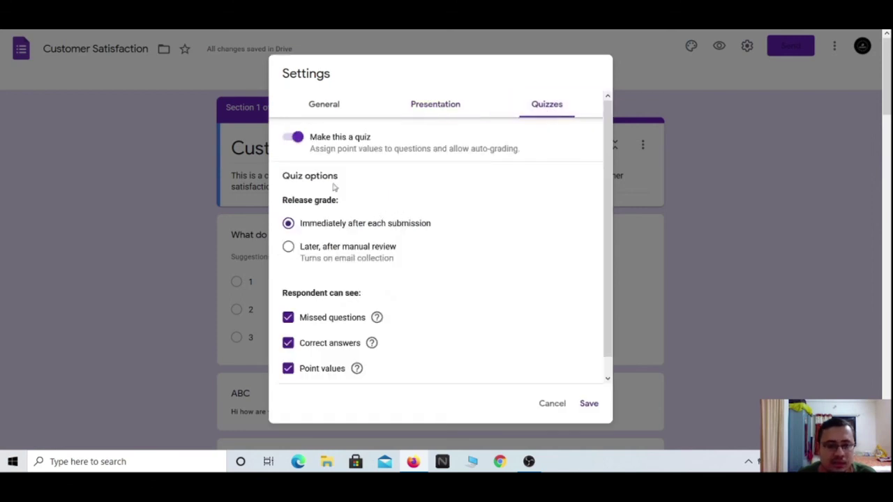
left_click(445, 105)
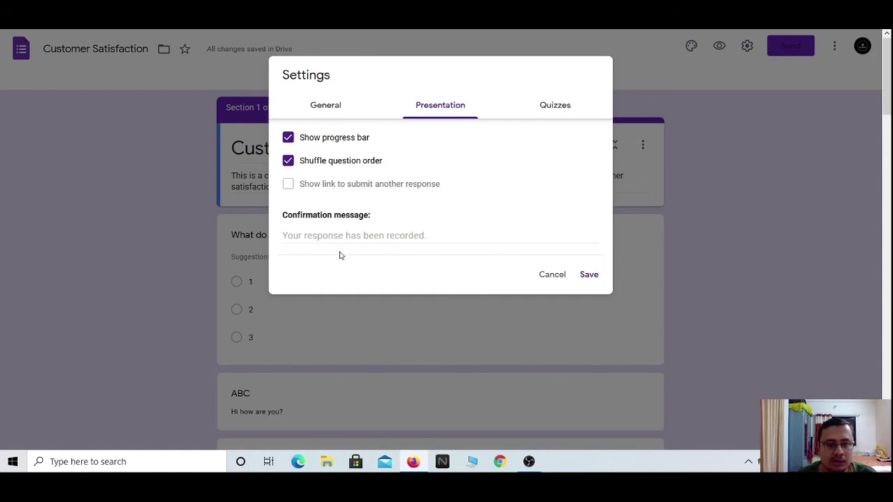
Check the confirmation message field, try switching the quiz option off and on, and close the settings without saving.
left_click(311, 235)
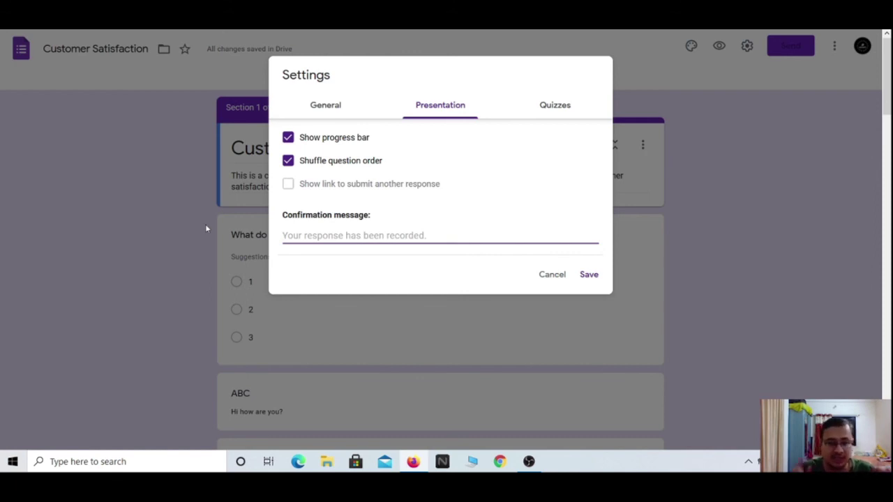
left_click(548, 109)
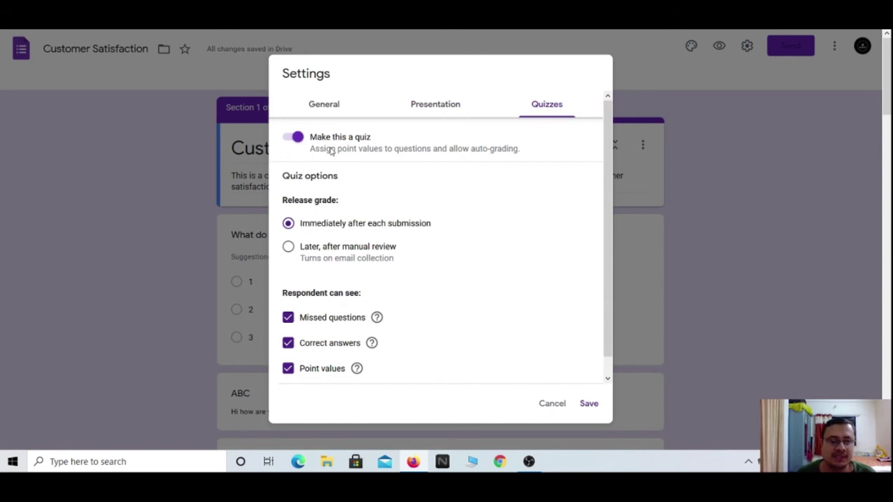
left_click(296, 138)
left_click(296, 138)
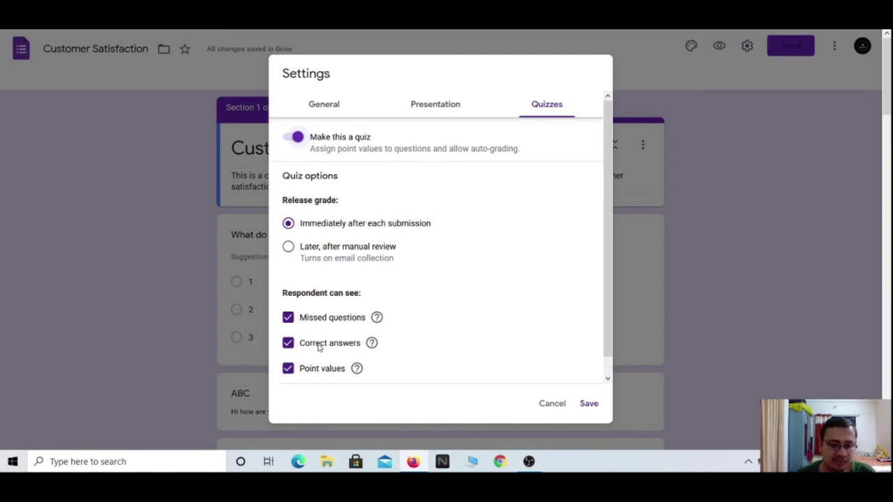
left_click(552, 405)
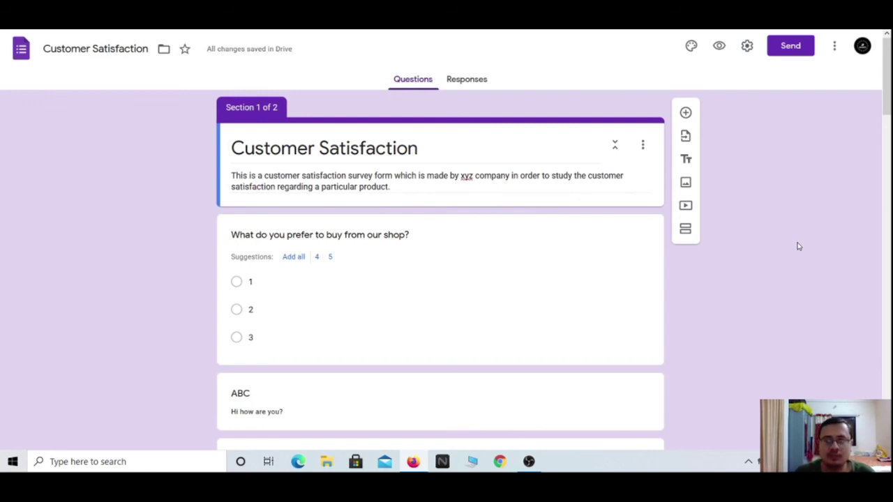
View the form's additional options, such as making a copy, printing, adding collaborators and add-ons.
left_click(834, 46)
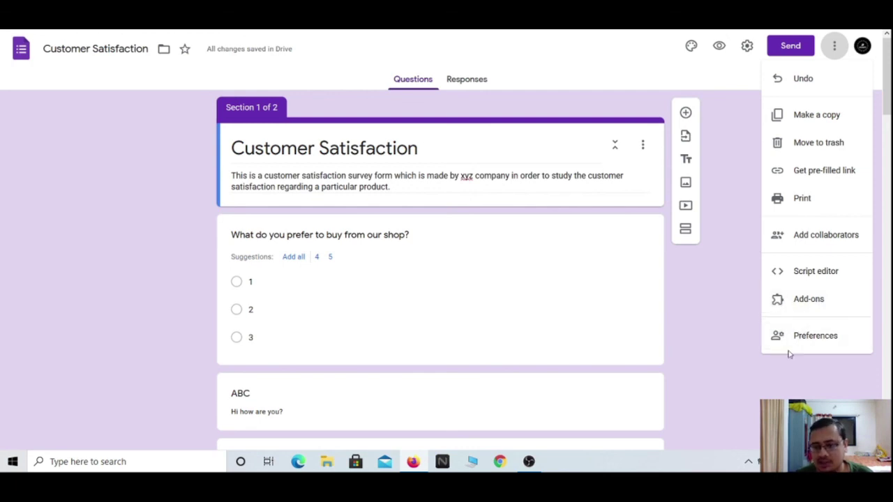
left_click(710, 277)
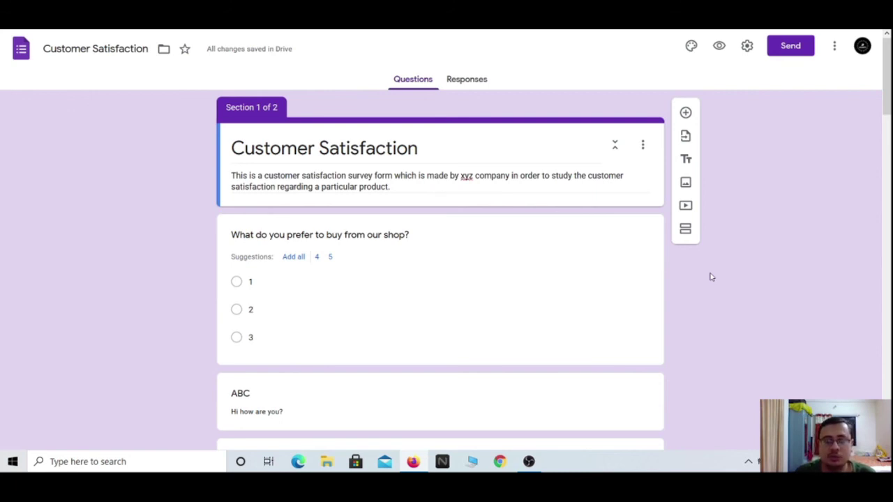
Open the sending options of the form and enable collecting email addresses.
scroll(710, 277, "down", 10)
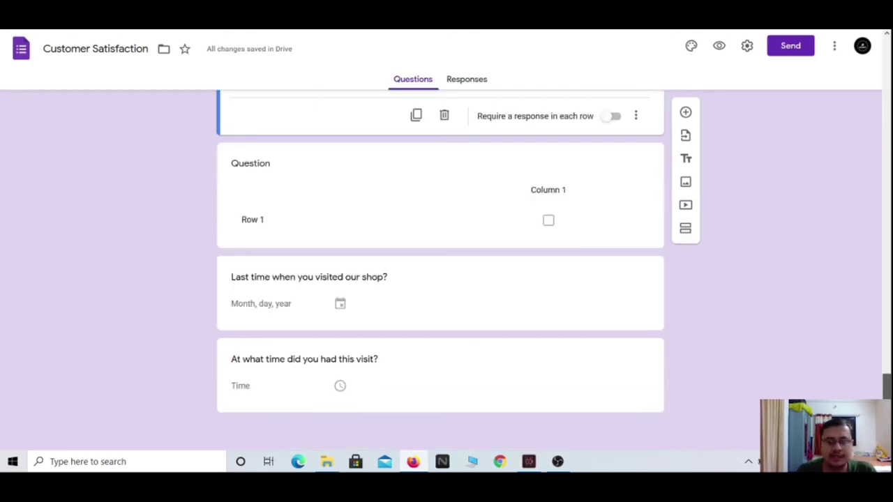
left_click_drag(888, 382, 887, 356)
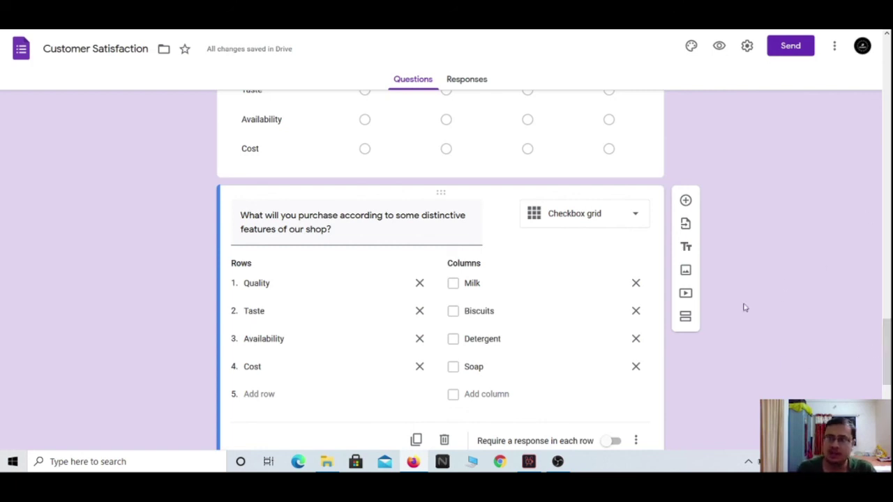
left_click(789, 51)
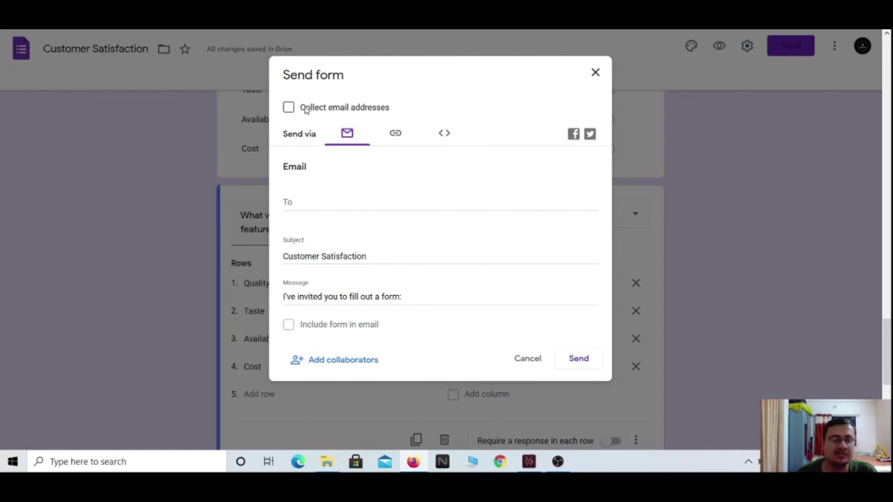
left_click(290, 110)
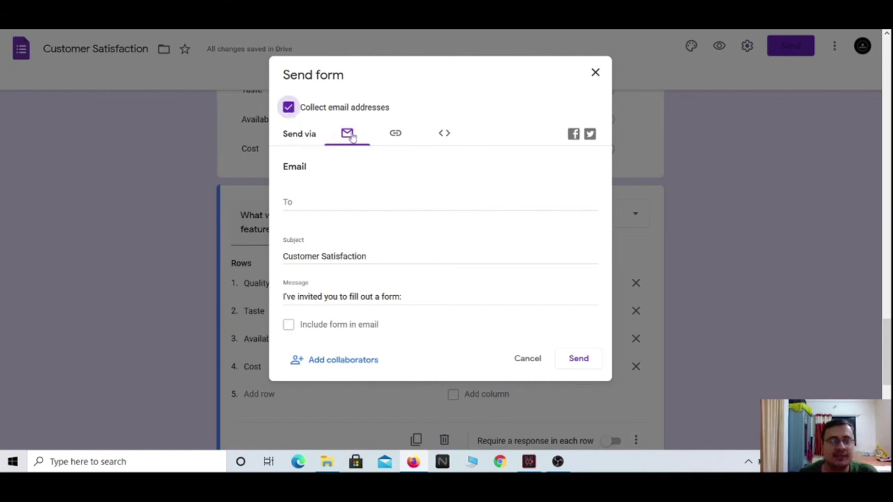
View the form's shareable link, try the shortened URL, and check the option for embedding the form as HTML.
left_click(396, 136)
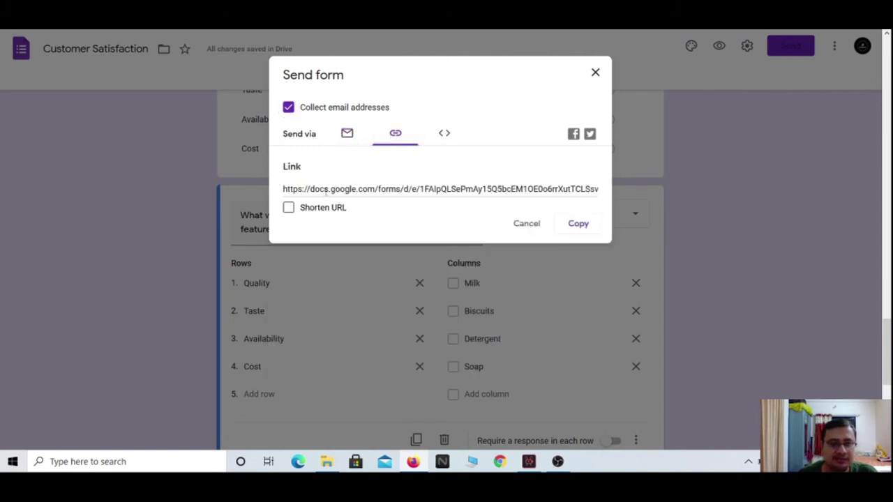
left_click(288, 209)
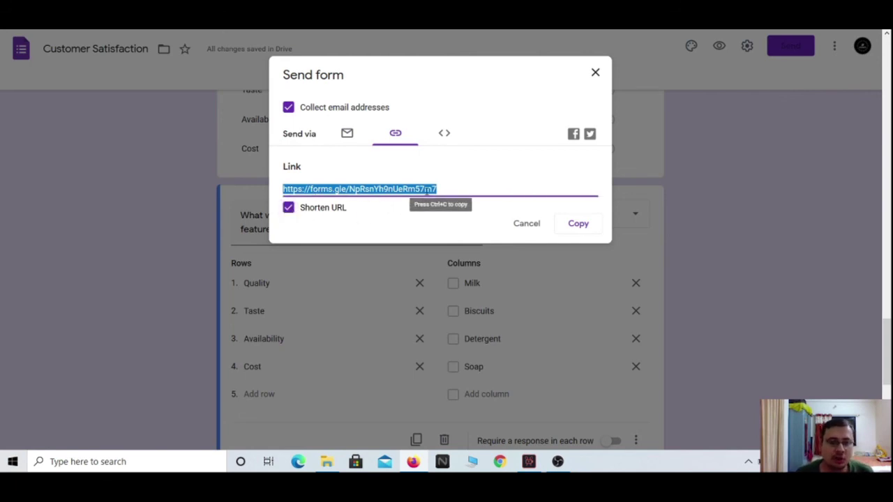
left_click(288, 207)
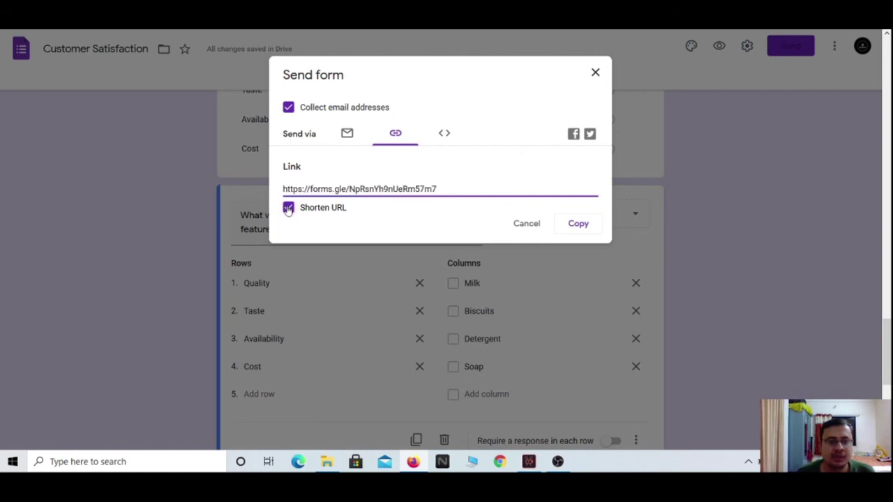
left_click(446, 135)
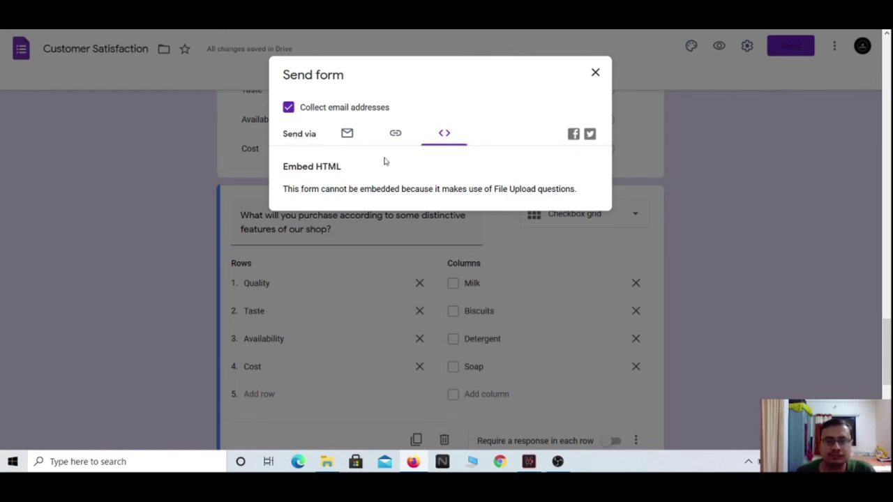
Examine the recipient and subject fields for sending the form by email, and close the dialog without sending.
left_click(349, 134)
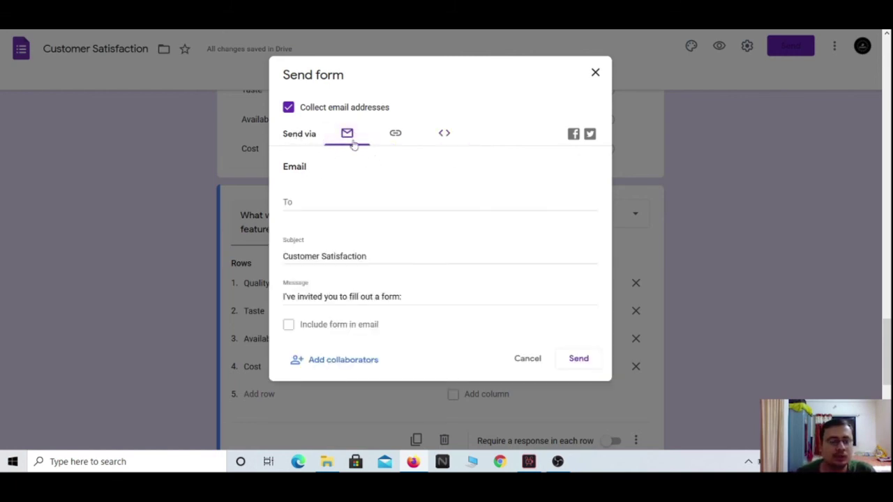
left_click(293, 206)
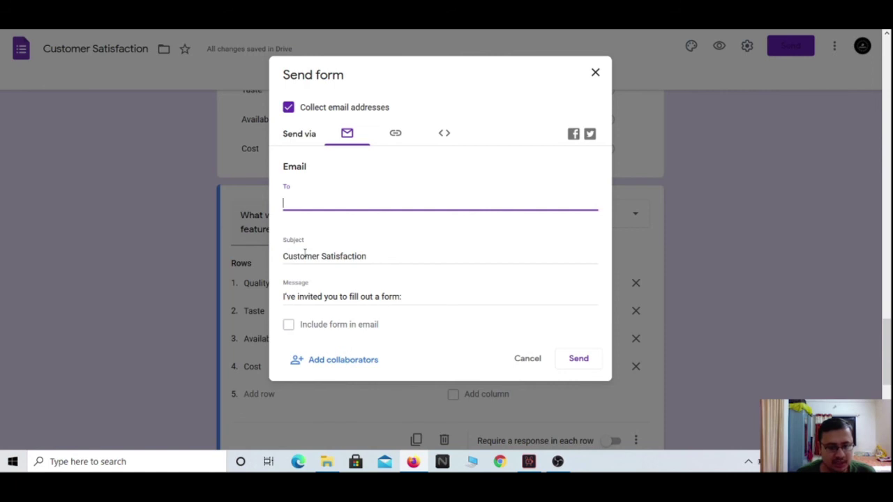
left_click_drag(283, 256, 382, 258)
left_click(384, 257)
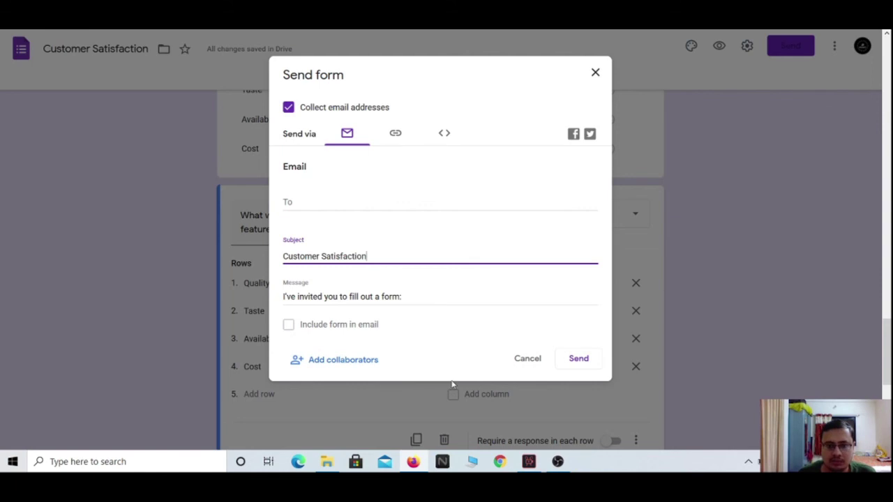
left_click(527, 359)
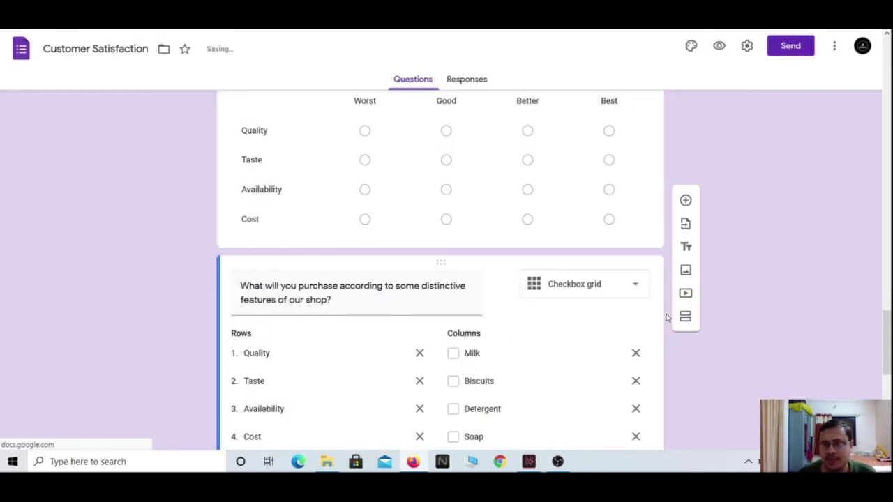